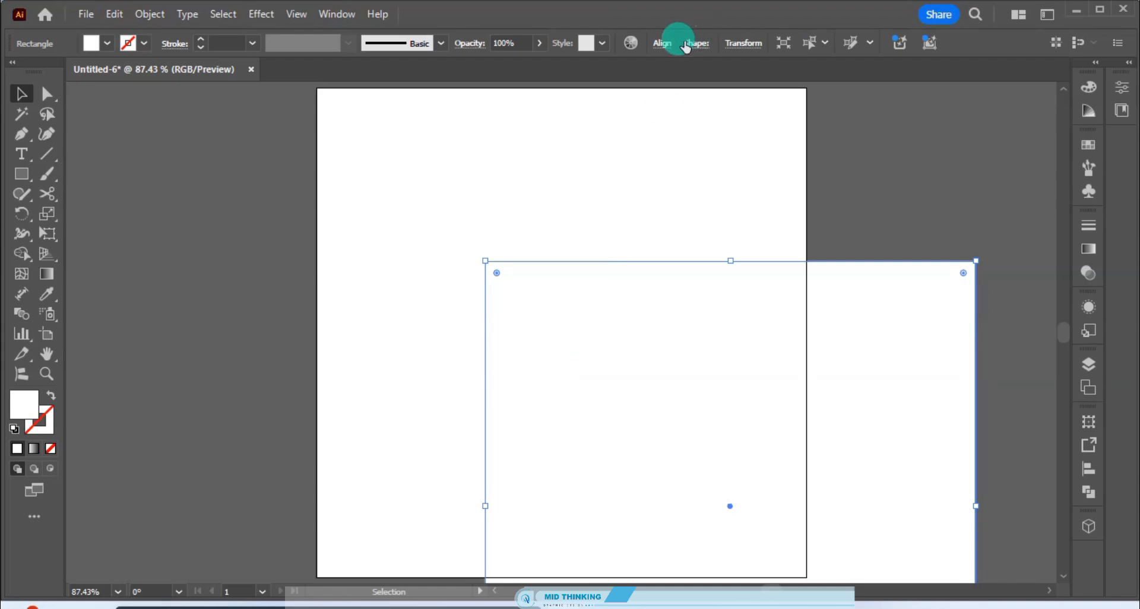
- Align the white rectangle to the artboard's centre both horizontally and vertically
{"action": "left_click", "coordinate": [662, 43]}
{"action": "left_click", "coordinate": [631, 91]}
{"action": "left_click", "coordinate": [517, 91]}
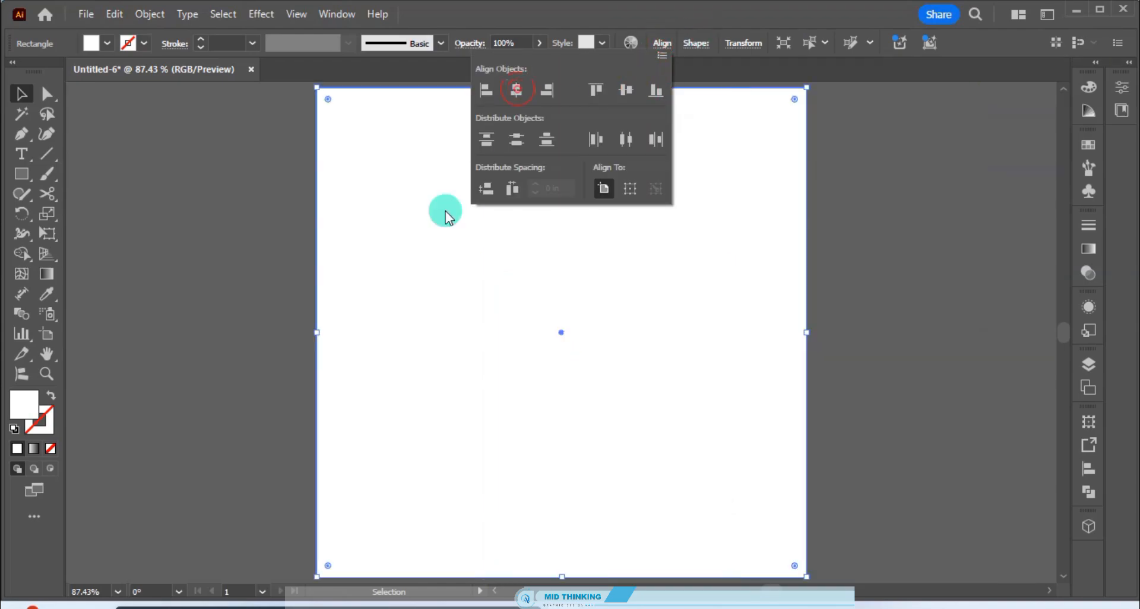
{"action": "left_click", "coordinate": [240, 270]}
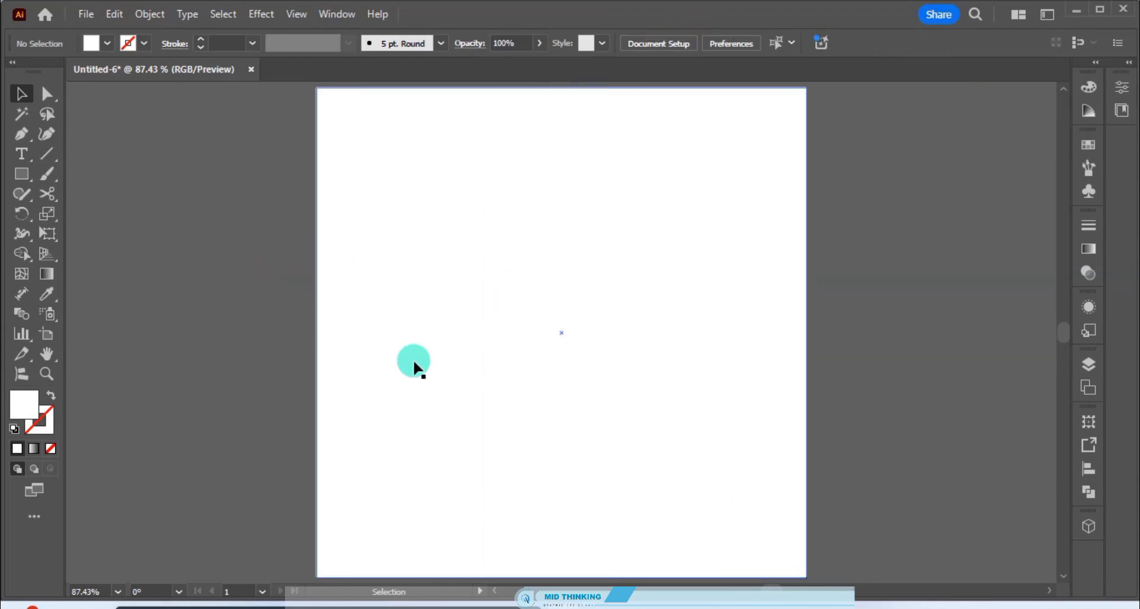
- Fill the artboard-sized rectangle with light blue by setting its cyan value to 20%
{"action": "left_click", "coordinate": [461, 359]}
{"action": "double_click", "coordinate": [37, 401]}
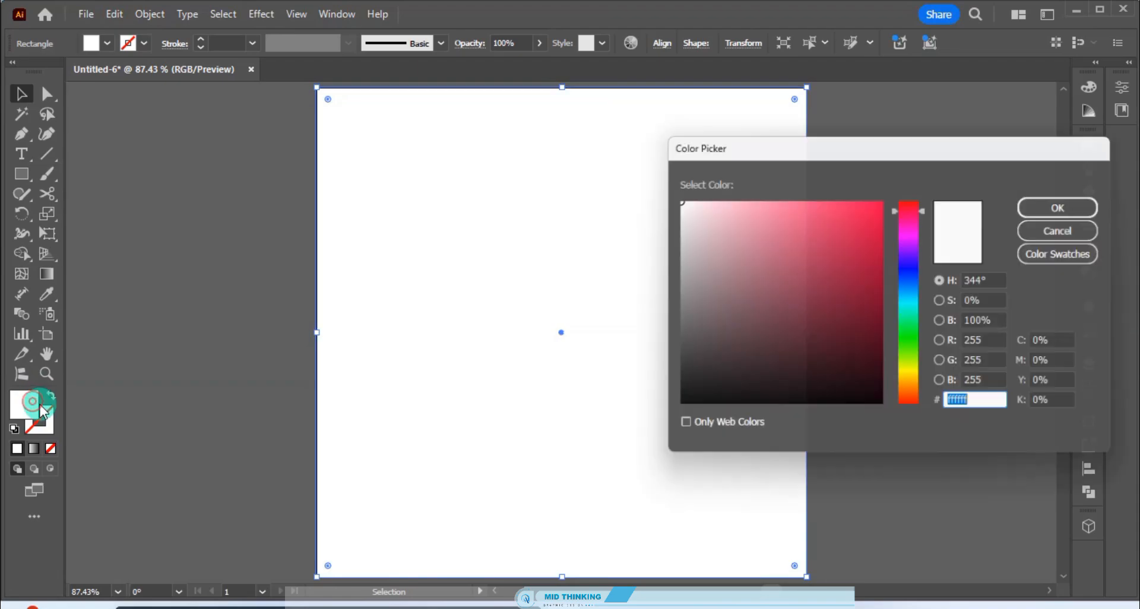
{"action": "left_click", "coordinate": [1045, 347]}
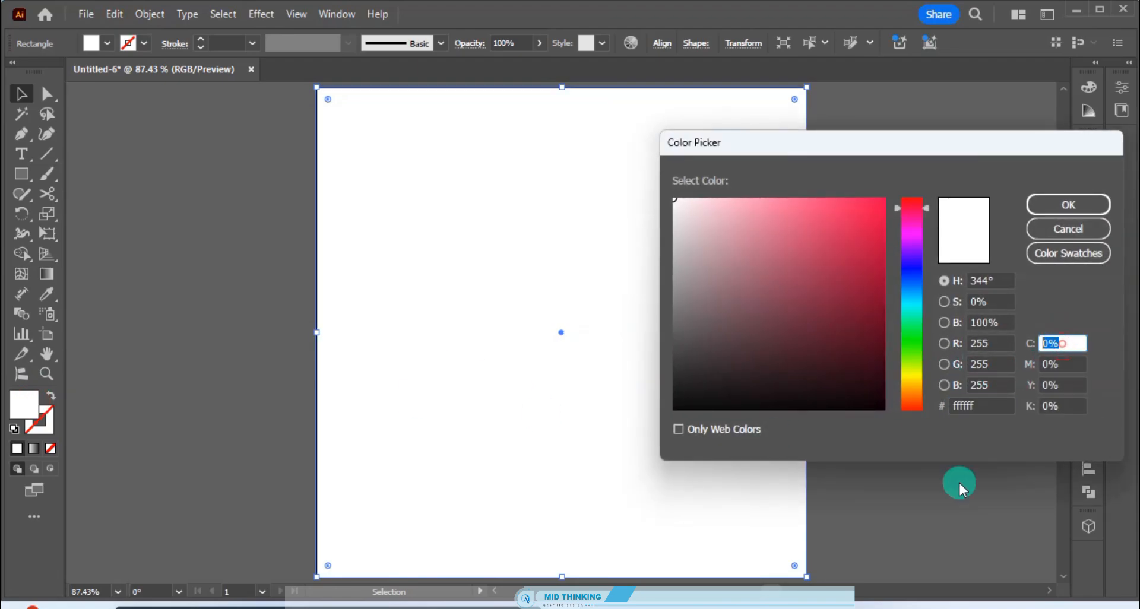
{"action": "type", "text": "20"}
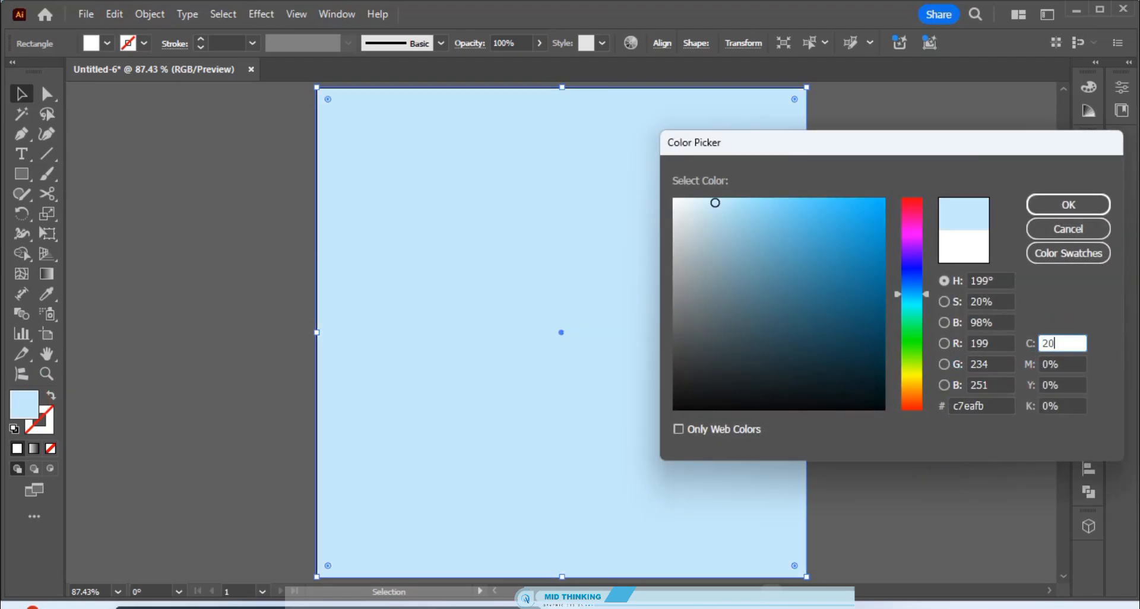
{"action": "key", "text": "Return"}
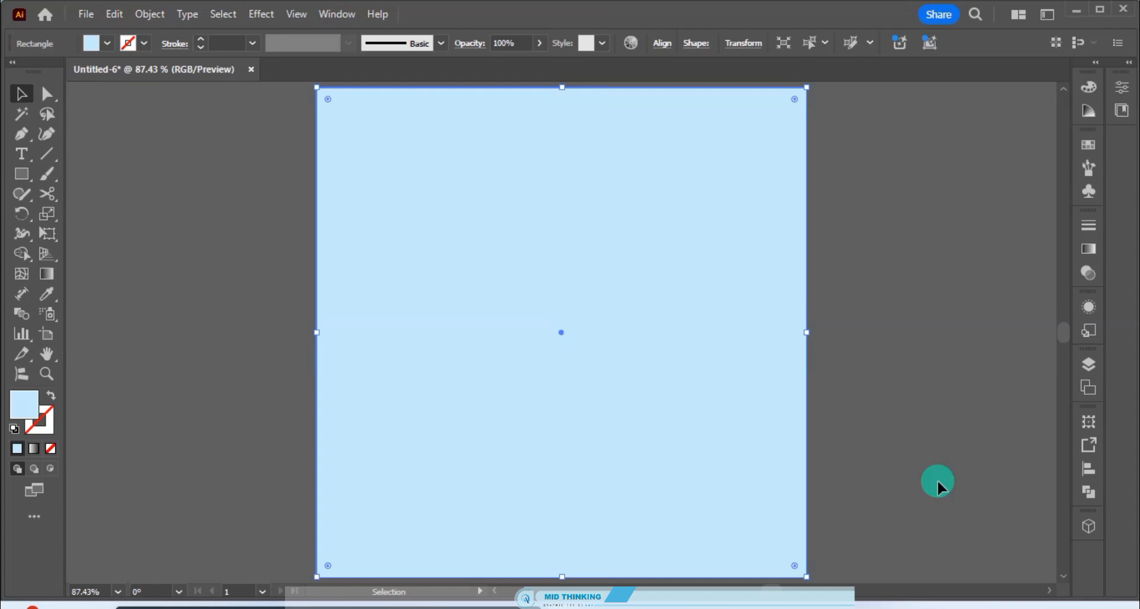
- Lock the light blue background rectangle
{"action": "left_click", "coordinate": [878, 491]}
{"action": "left_click", "coordinate": [720, 436]}
{"action": "key", "text": "ctrl+2"}
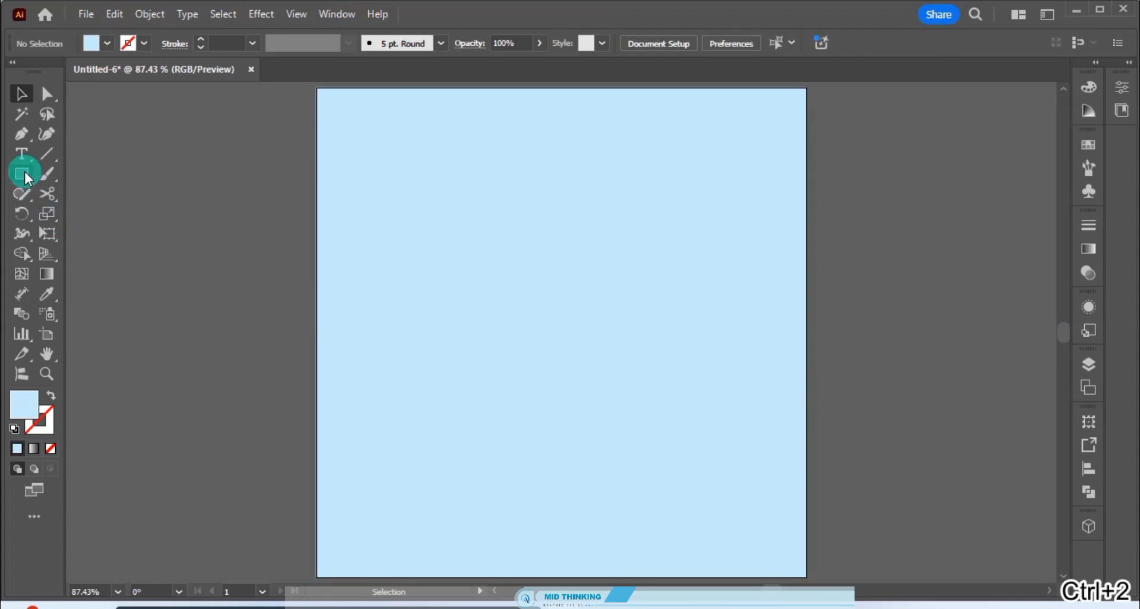
- Draw a circle from its centre in the upper middle of the artboard and fill it with the bright cyan-blue swatch
{"action": "left_click_drag", "start_coordinate": [24, 174], "coordinate": [90, 219]}
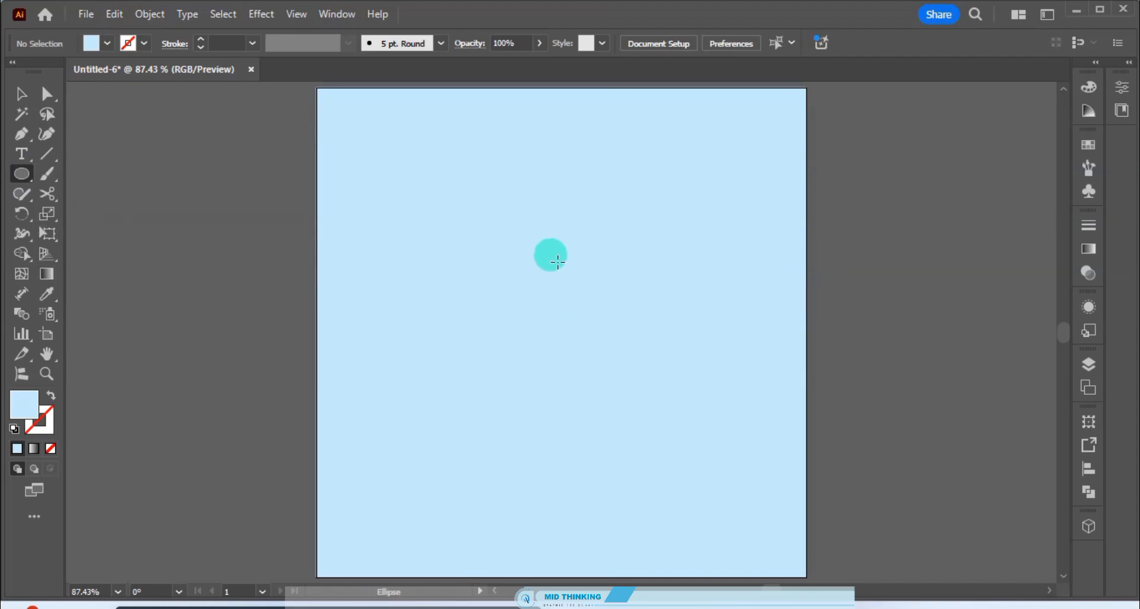
{"action": "left_click_drag", "start_coordinate": [557, 261], "coordinate": [647, 334]}
{"action": "left_click", "coordinate": [105, 43]}
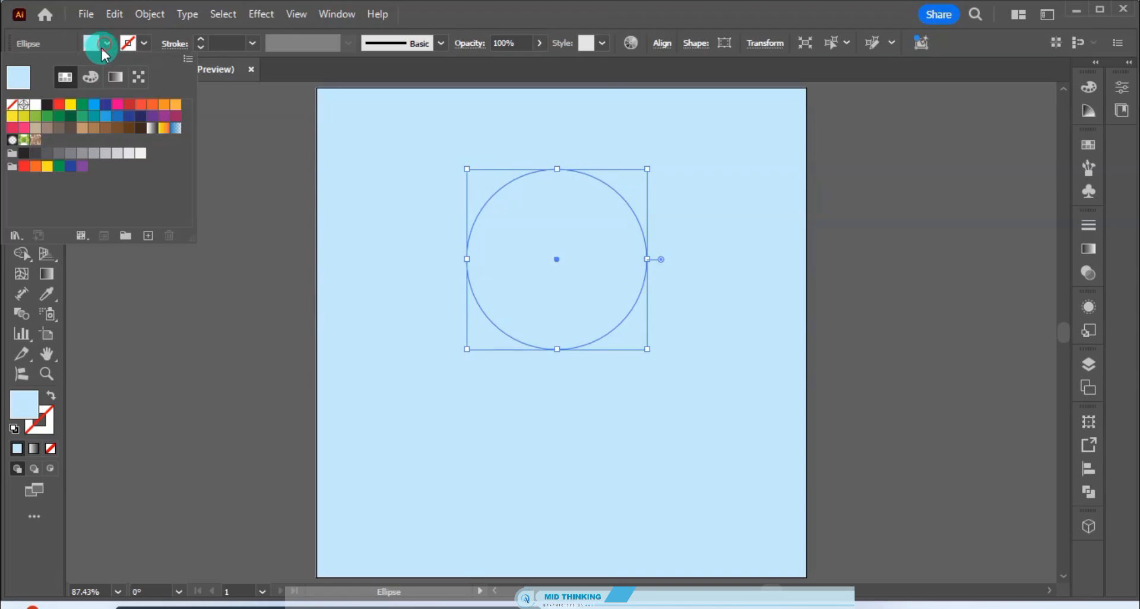
{"action": "left_click", "coordinate": [95, 104]}
- Set the circle's fill to 100% cyan and 0% magenta, then deselect it
{"action": "left_click", "coordinate": [28, 405]}
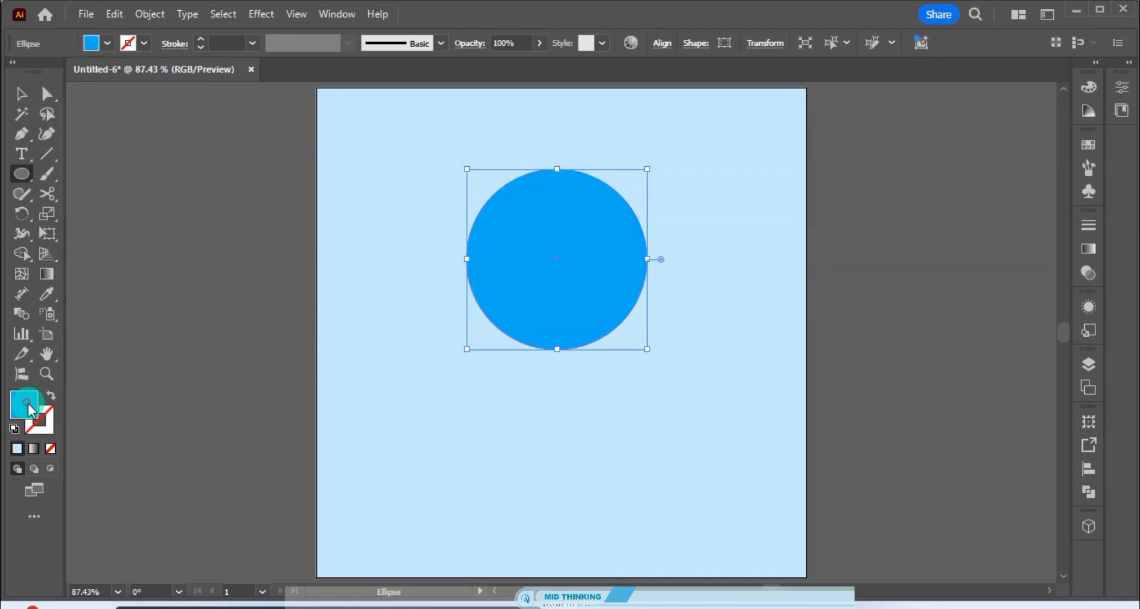
{"action": "double_click", "coordinate": [28, 405]}
{"action": "double_click", "coordinate": [1062, 343]}
{"action": "type", "text": "1"}
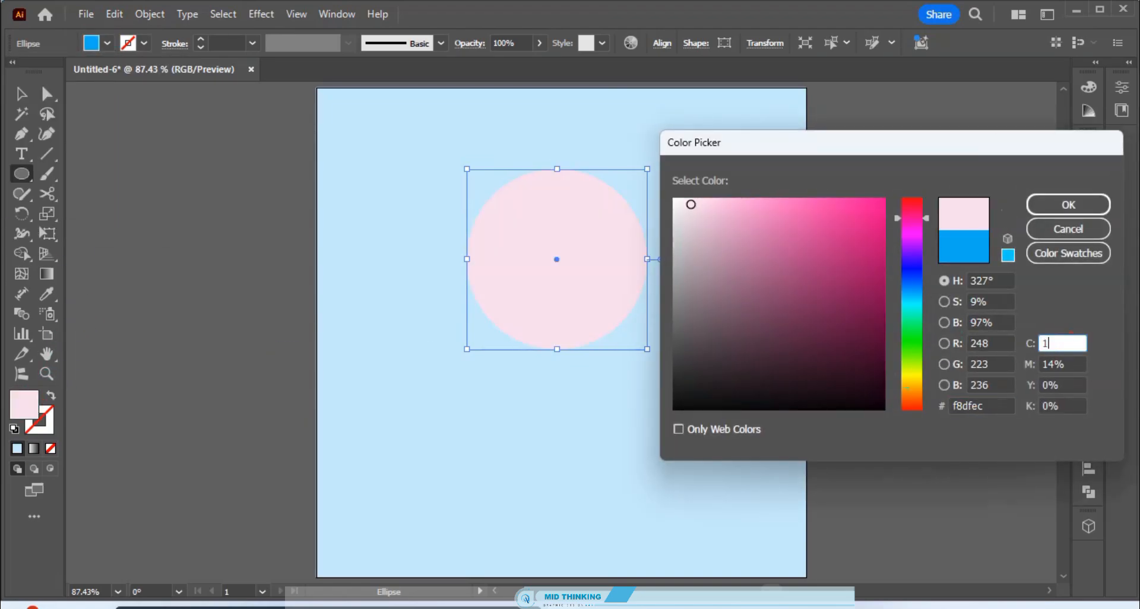
{"action": "type", "text": "00"}
{"action": "key", "text": "Tab"}
{"action": "type", "text": "0"}
{"action": "key", "text": "Return"}
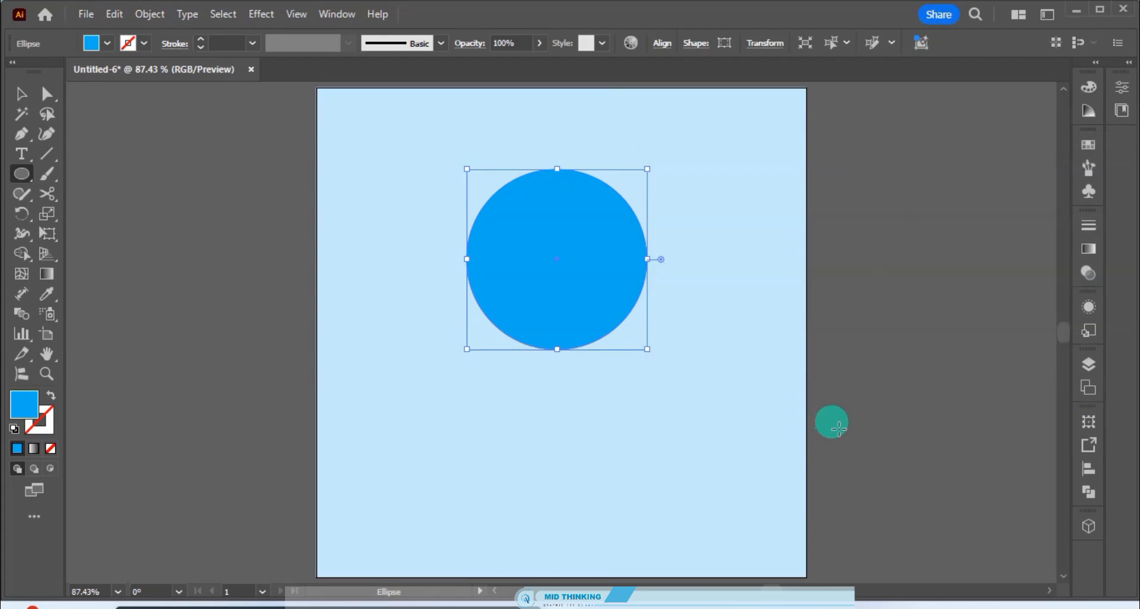
{"action": "key", "text": "v"}
{"action": "left_click", "coordinate": [893, 374]}
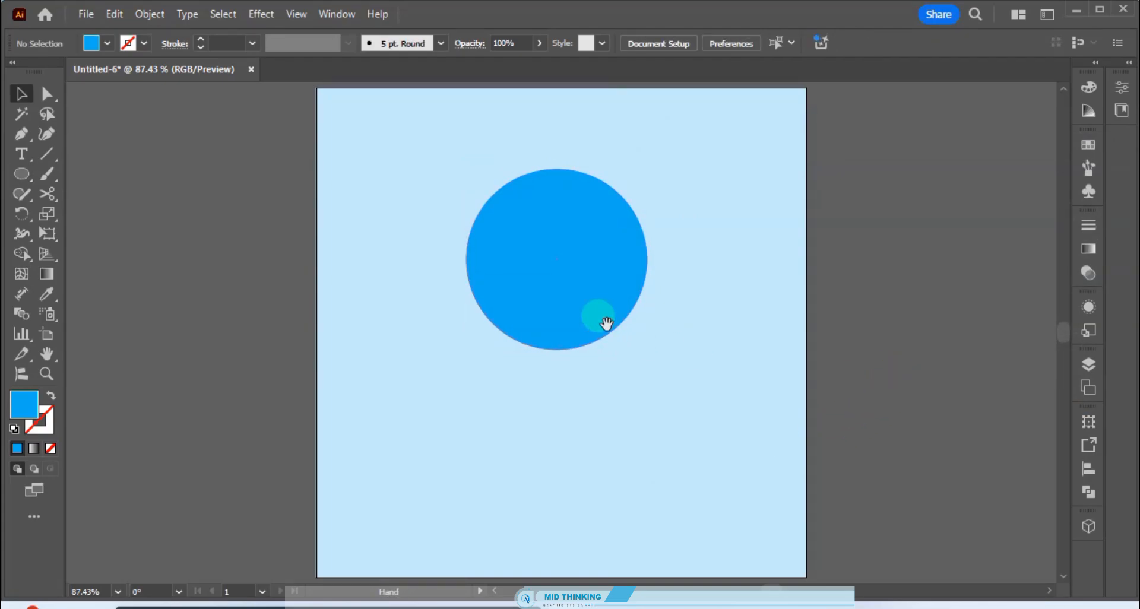
- Move the blue circle up so it straddles the artboard's top edge and enlarge it about its centre
{"action": "left_click_drag", "start_coordinate": [605, 323], "coordinate": [592, 192]}
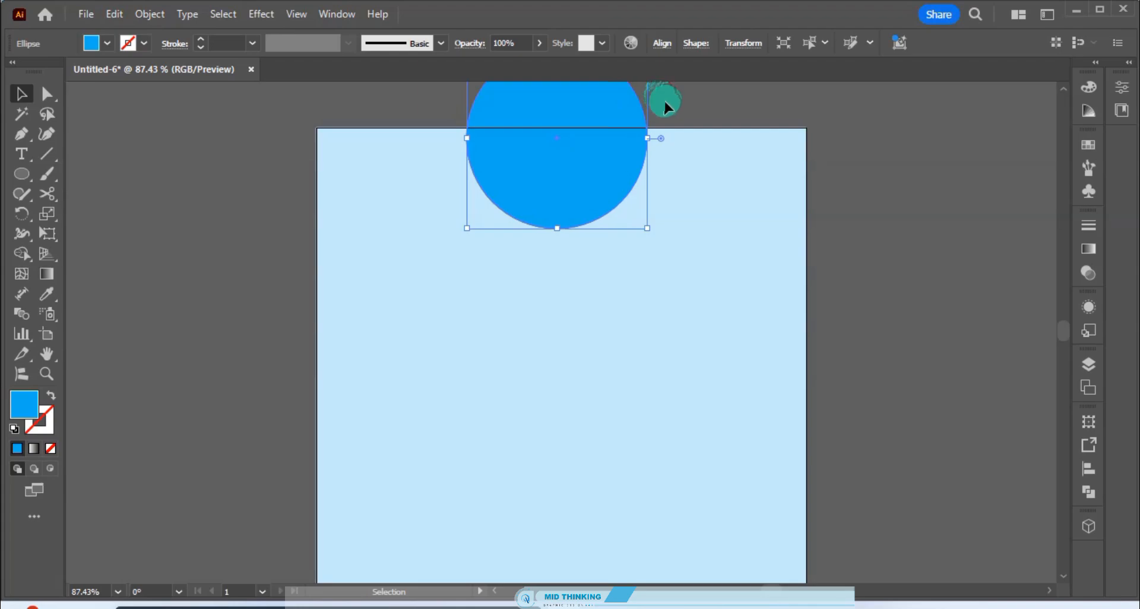
{"action": "left_click_drag", "start_coordinate": [557, 228], "coordinate": [570, 362]}
- Duplicate the large circle straight down and shrink the copy about its centre to just below the artboard's top edge
{"action": "left_click_drag", "start_coordinate": [568, 304], "coordinate": [601, 346]}
{"action": "left_click", "coordinate": [872, 297]}
{"action": "left_click", "coordinate": [597, 254]}
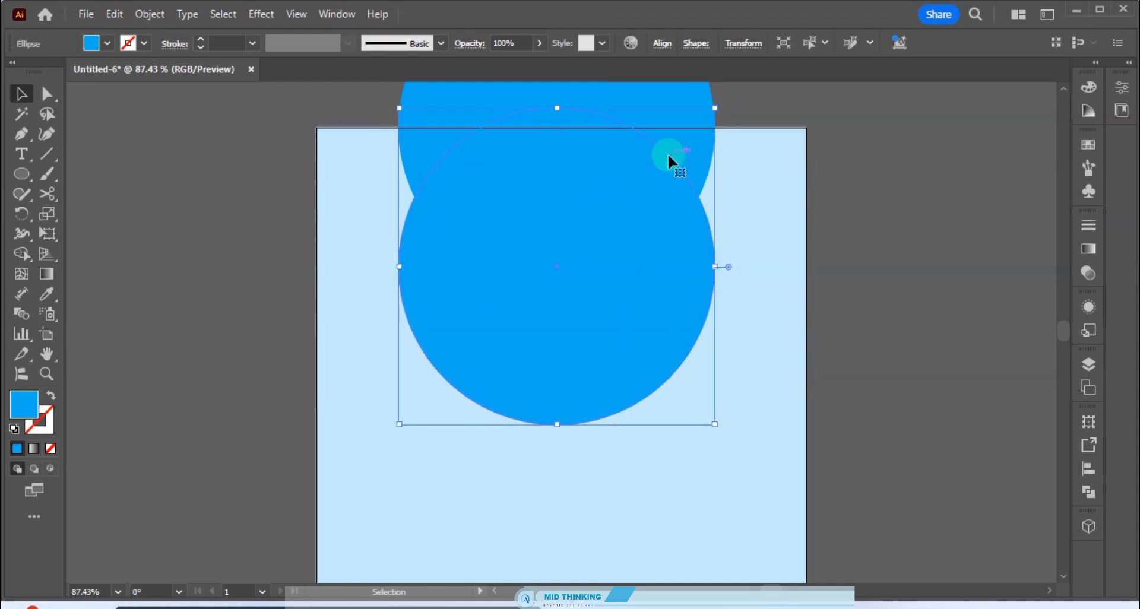
{"action": "left_click_drag", "start_coordinate": [559, 109], "coordinate": [559, 133]}
- Centre the lower circle horizontally on the artboard
{"action": "left_click", "coordinate": [766, 257]}
{"action": "left_click", "coordinate": [593, 256]}
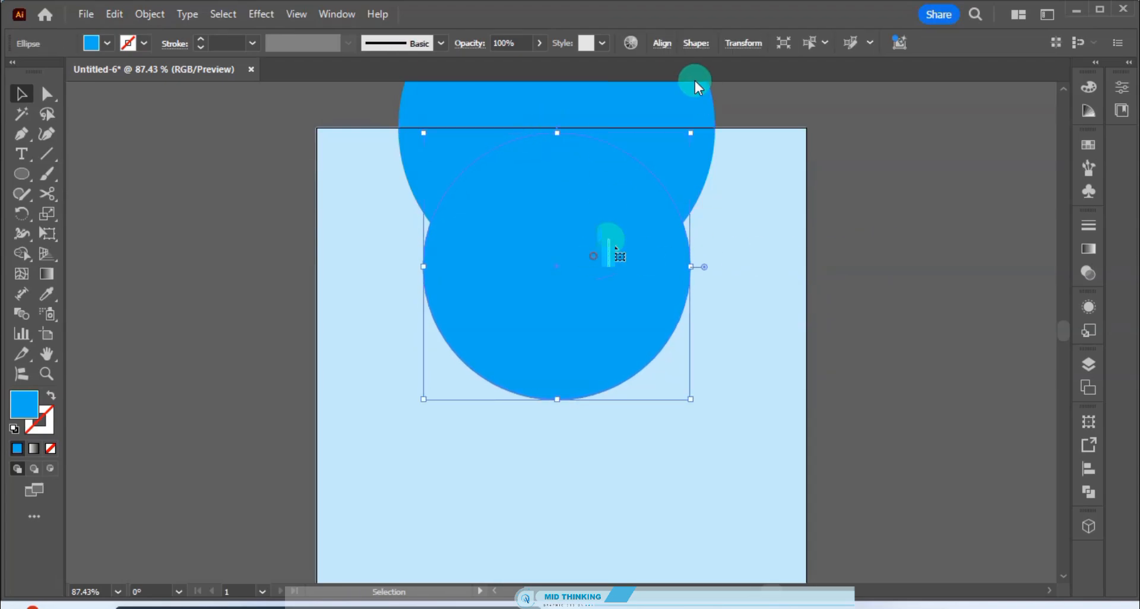
{"action": "left_click", "coordinate": [661, 43]}
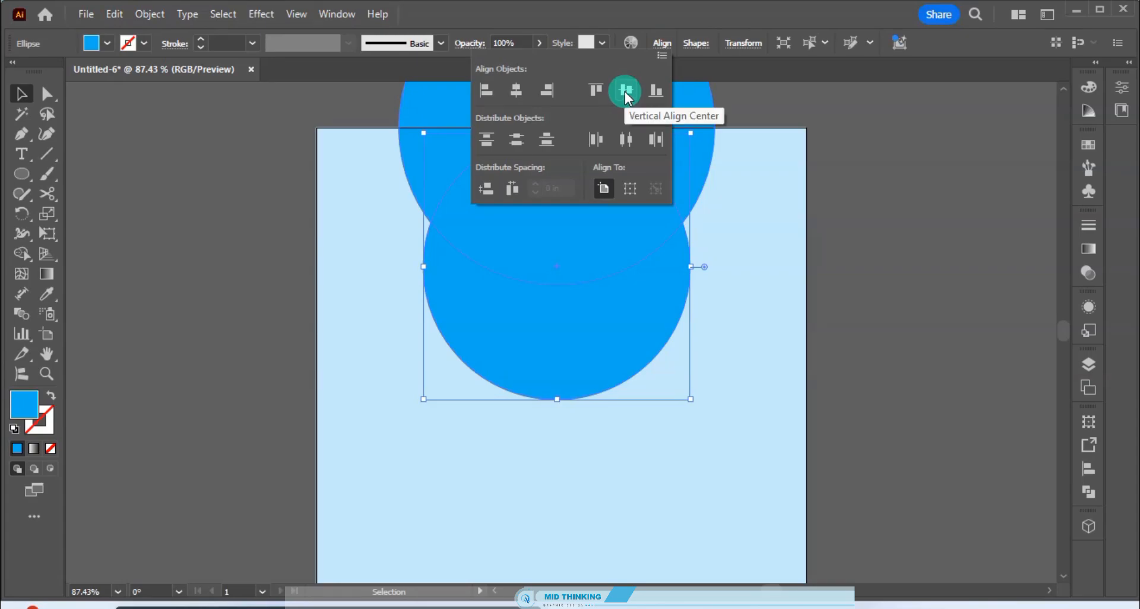
{"action": "left_click", "coordinate": [516, 92]}
{"action": "left_click", "coordinate": [901, 273]}
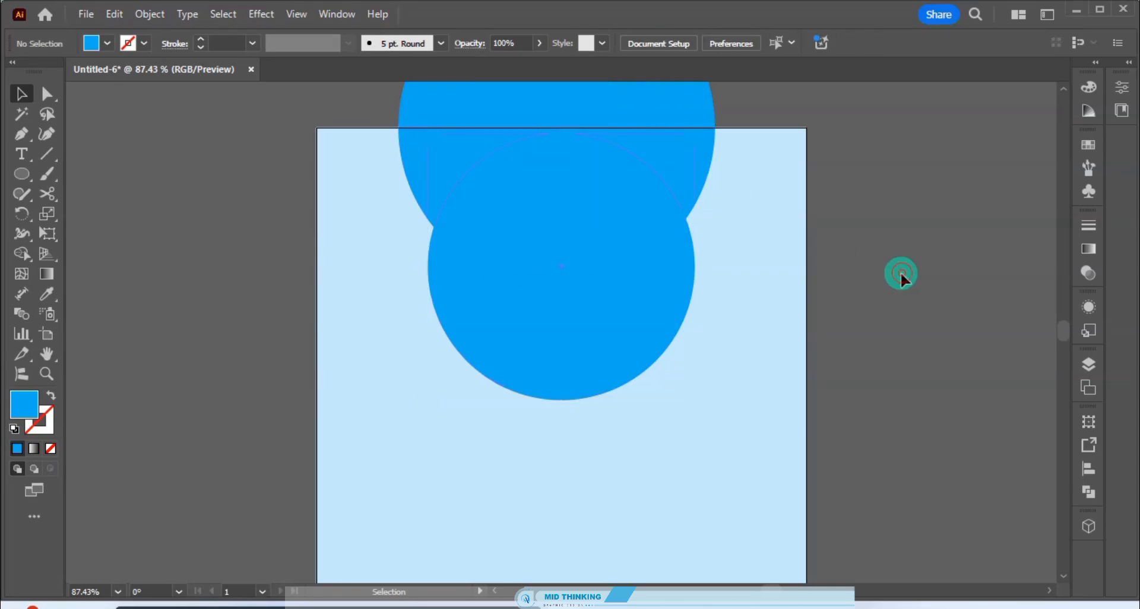
- Try an orange fill of C 0%, M 50%, Y 100% on the lower circle
{"action": "left_click_drag", "start_coordinate": [872, 293], "coordinate": [876, 287]}
{"action": "left_click", "coordinate": [635, 342]}
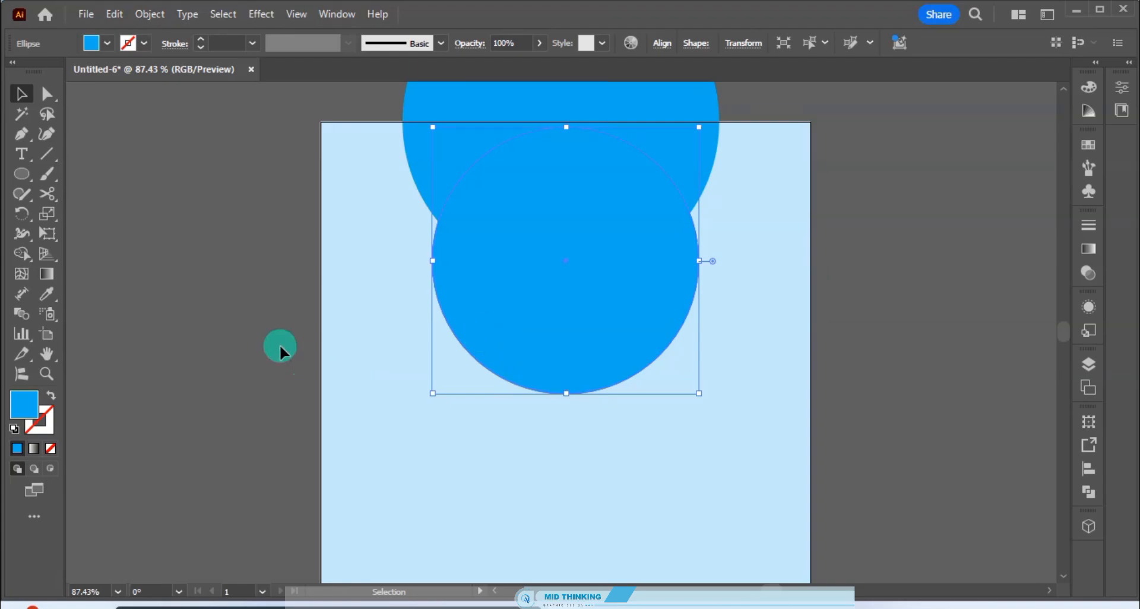
{"action": "double_click", "coordinate": [24, 404]}
{"action": "left_click", "coordinate": [1069, 343]}
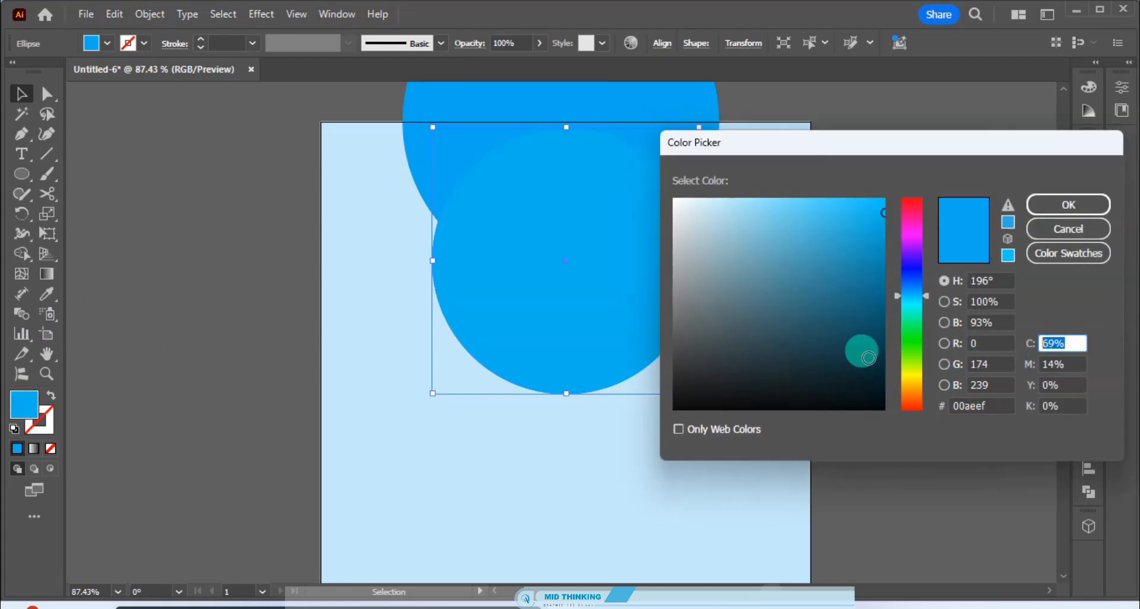
{"action": "type", "text": "0"}
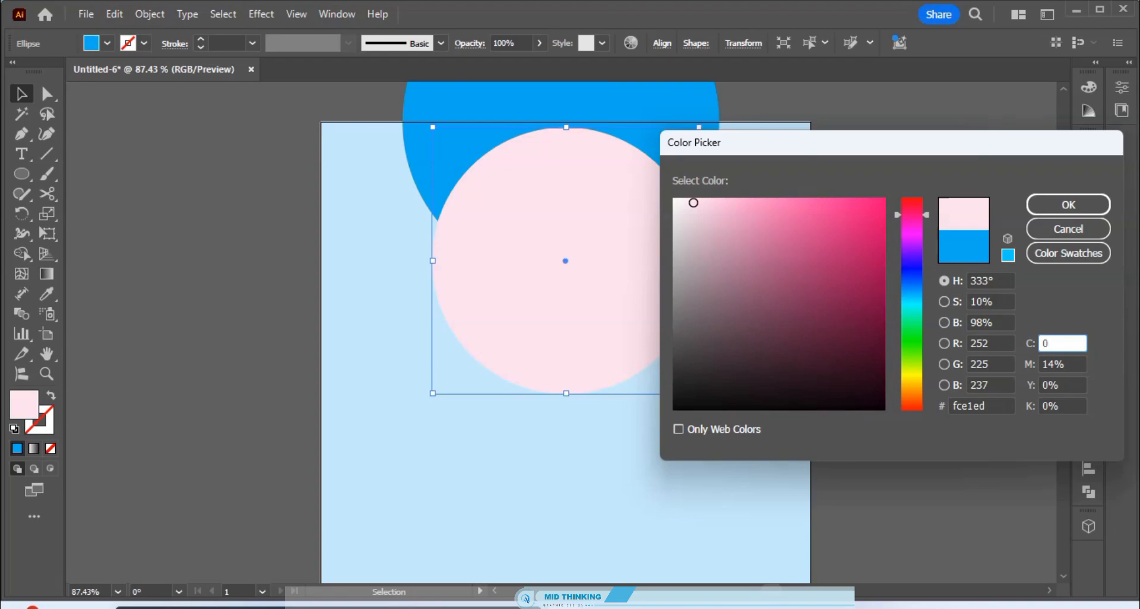
{"action": "key", "text": "Tab"}
{"action": "type", "text": "0"}
{"action": "left_click_drag", "start_coordinate": [1066, 345], "coordinate": [861, 351]}
{"action": "key", "text": "Tab"}
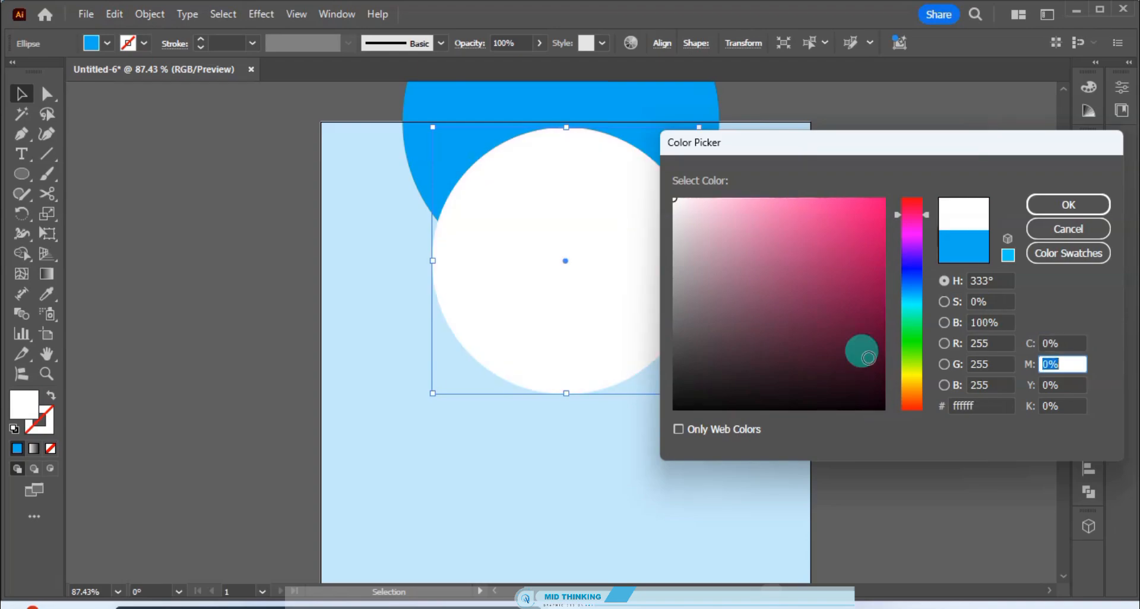
{"action": "type", "text": "50"}
{"action": "key", "text": "Tab"}
{"action": "type", "text": "100"}
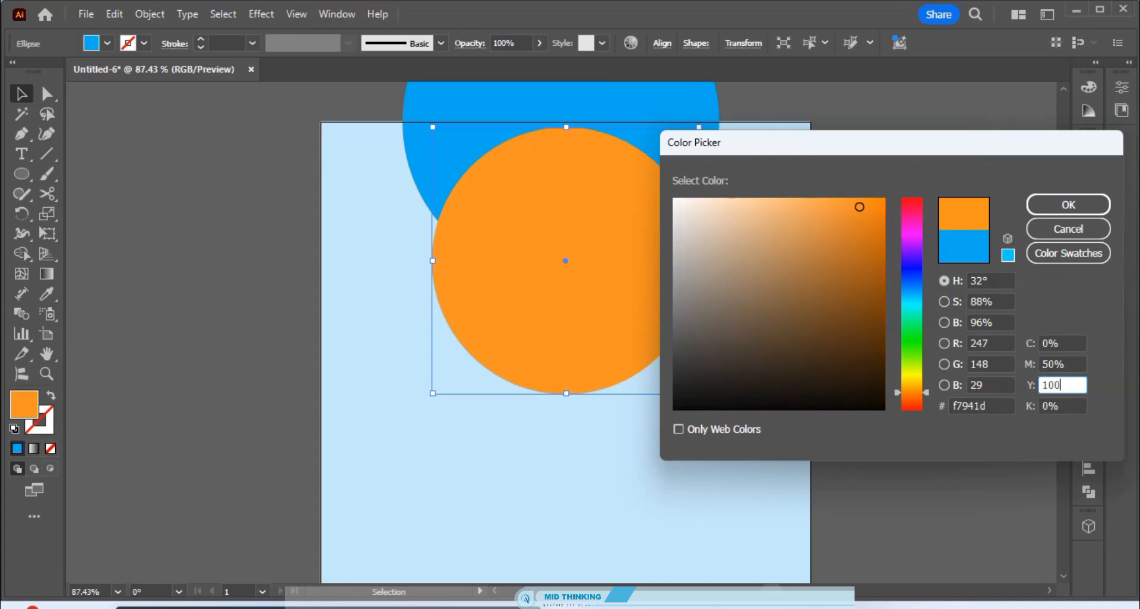
- Change the lower circle's fill mix to 50% cyan and 0% magenta
{"action": "key", "text": "shift+Tab"}
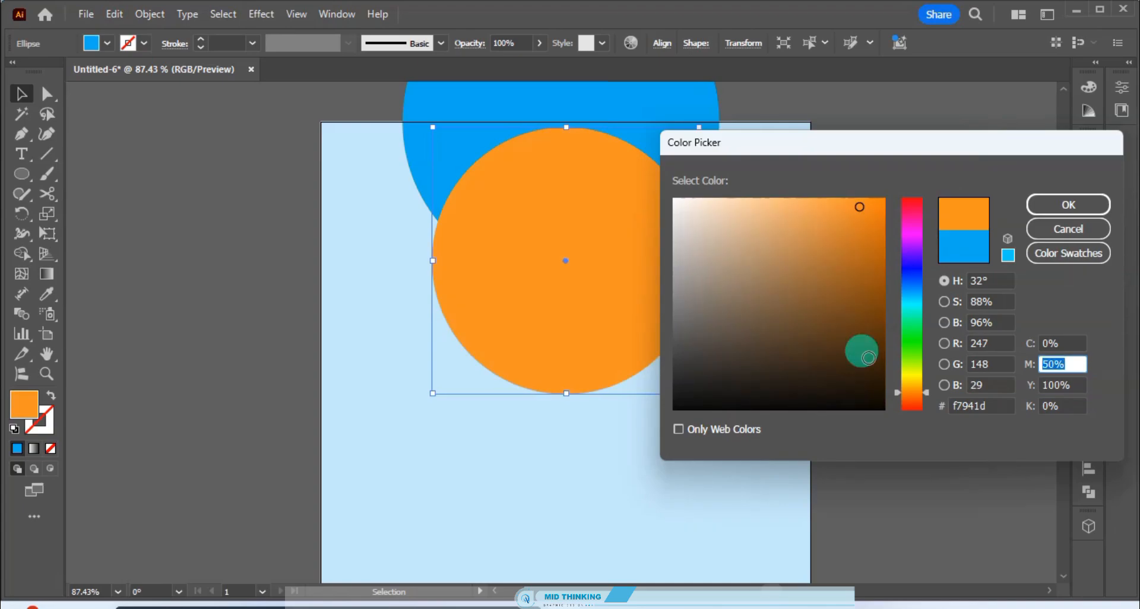
{"action": "key", "text": "shift+Tab"}
{"action": "type", "text": "50"}
{"action": "key", "text": "Tab"}
{"action": "type", "text": "0"}
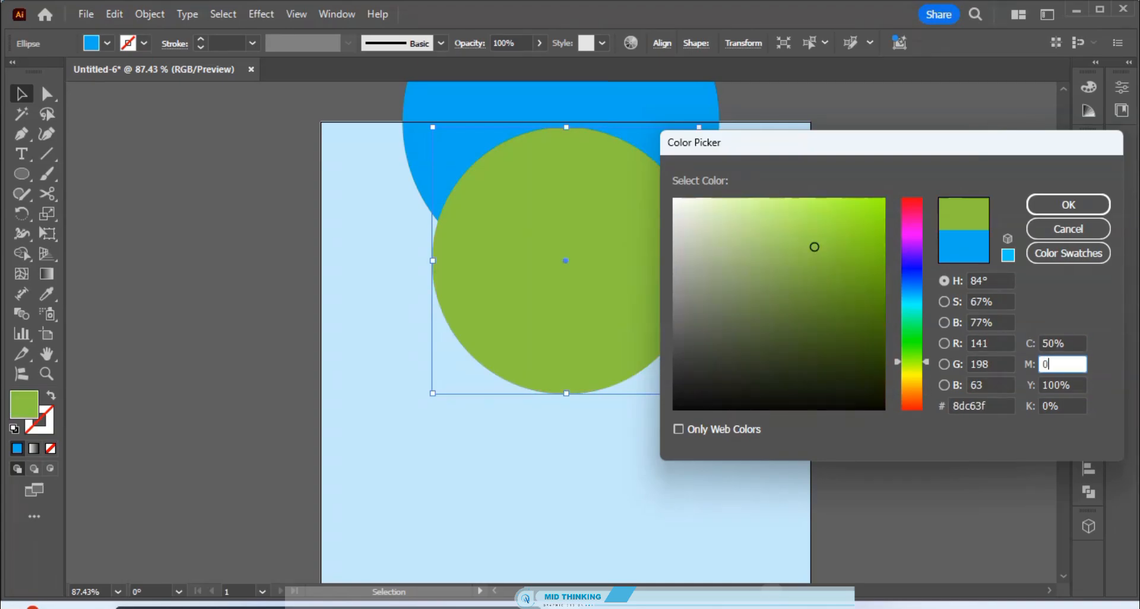
{"action": "key", "text": "Tab"}
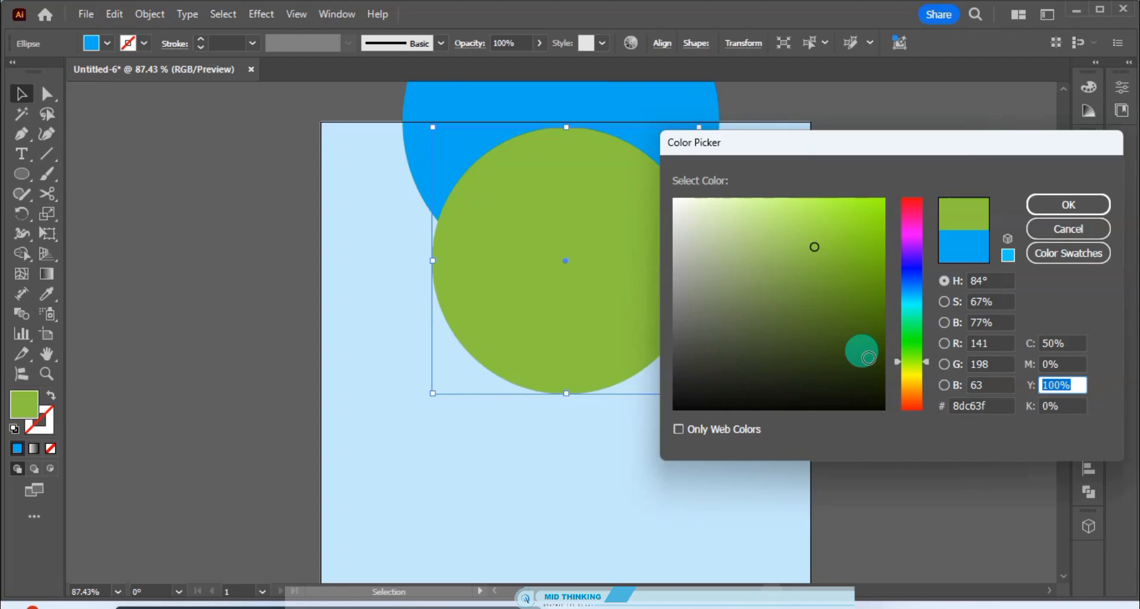
- Make the lower circle's fill dark blue with 100% cyan, 0% yellow and 70% black
{"action": "key", "text": "shift+Tab"}
{"action": "key", "text": "shift+Tab"}
{"action": "type", "text": "100"}
{"action": "key", "text": "Tab"}
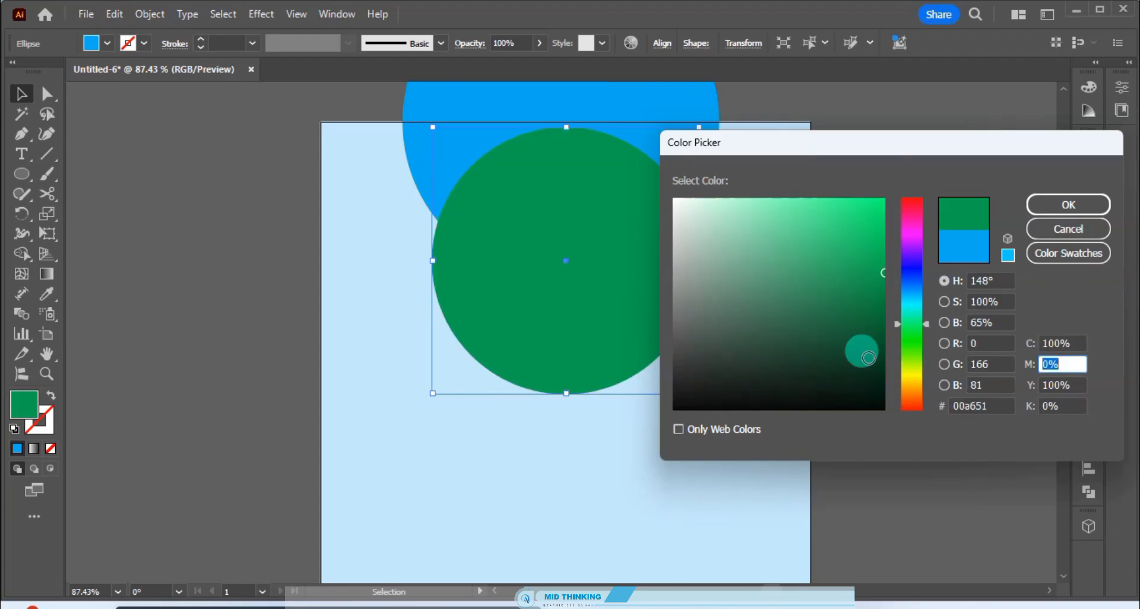
{"action": "key", "text": "Tab"}
{"action": "type", "text": "0"}
{"action": "key", "text": "Tab"}
{"action": "type", "text": "8"}
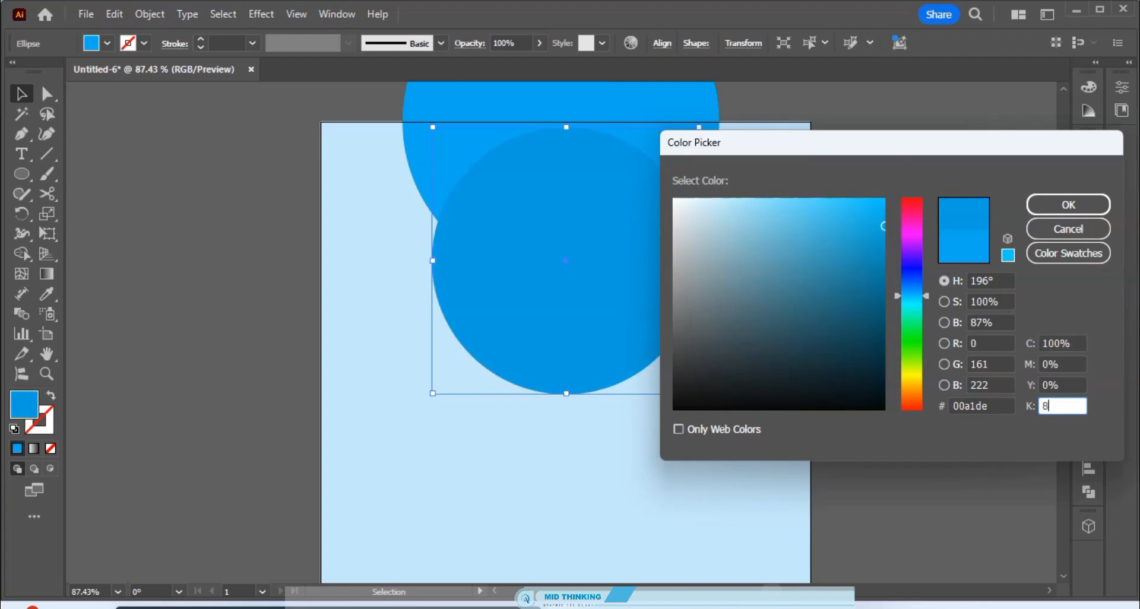
{"action": "key", "text": "BackSpace"}
{"action": "type", "text": "70"}
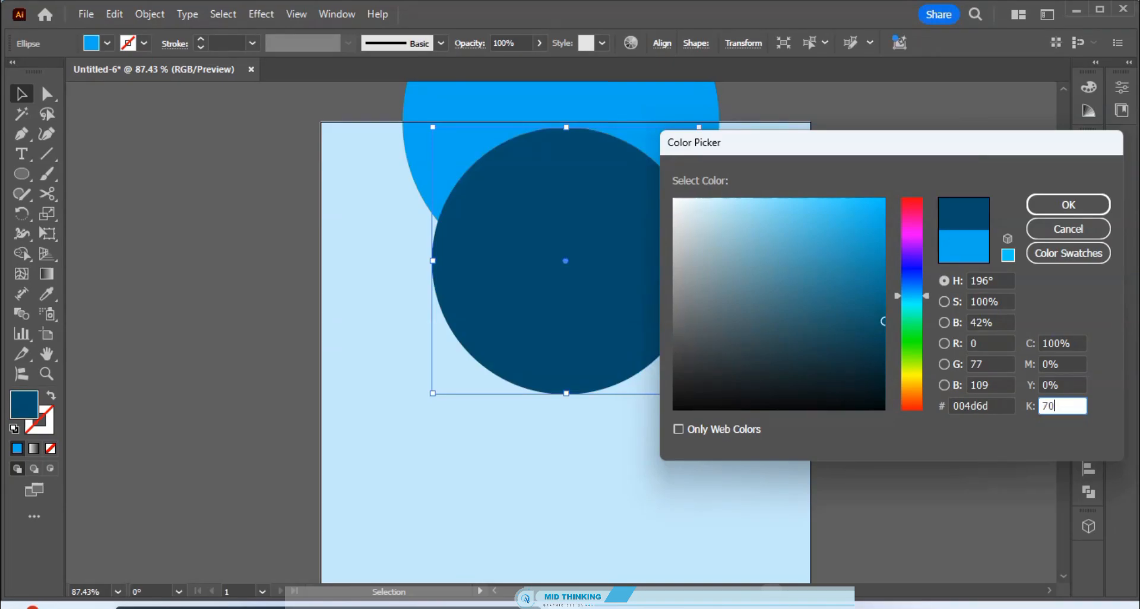
{"action": "key", "text": "Return"}
{"action": "left_click", "coordinate": [866, 350]}
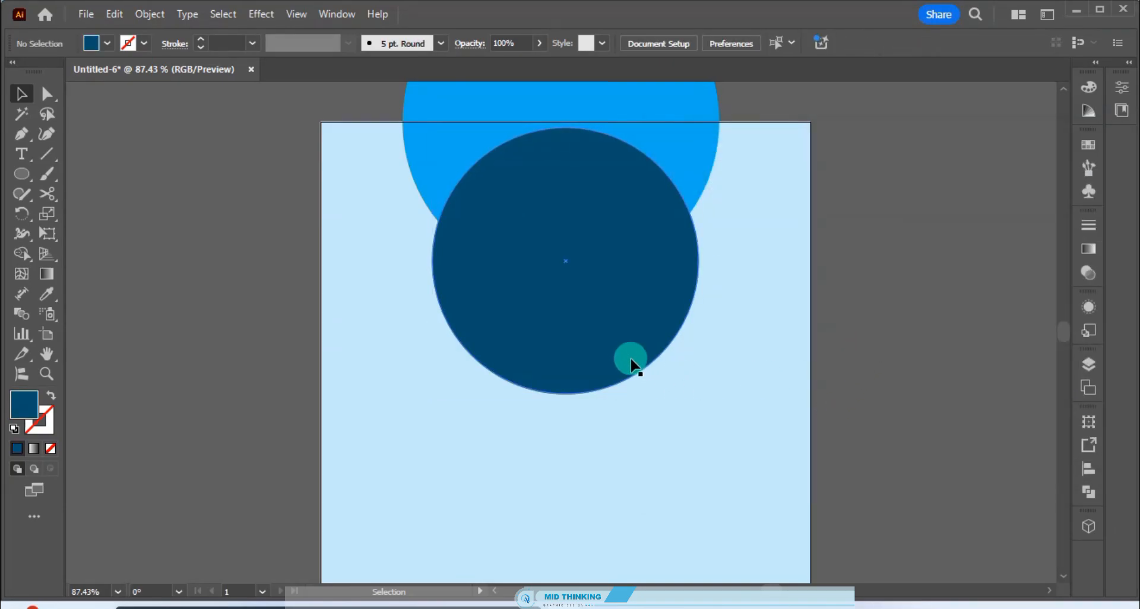
- Align the dark blue circle to the artboard's top edge
{"action": "left_click", "coordinate": [621, 330]}
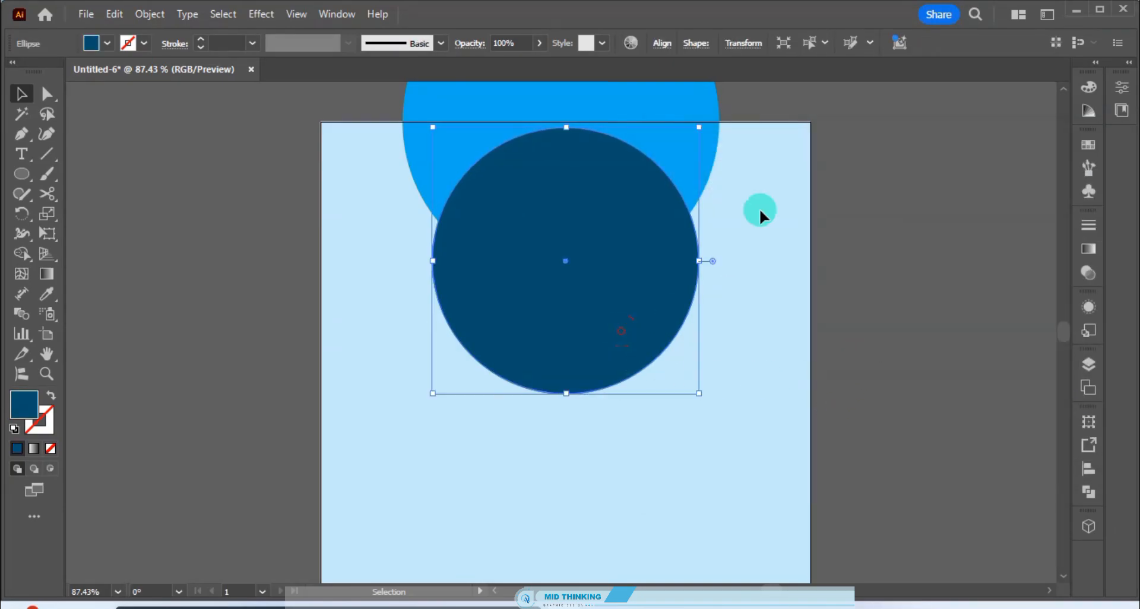
{"action": "left_click", "coordinate": [662, 43]}
{"action": "left_click", "coordinate": [597, 89]}
{"action": "left_click", "coordinate": [889, 291]}
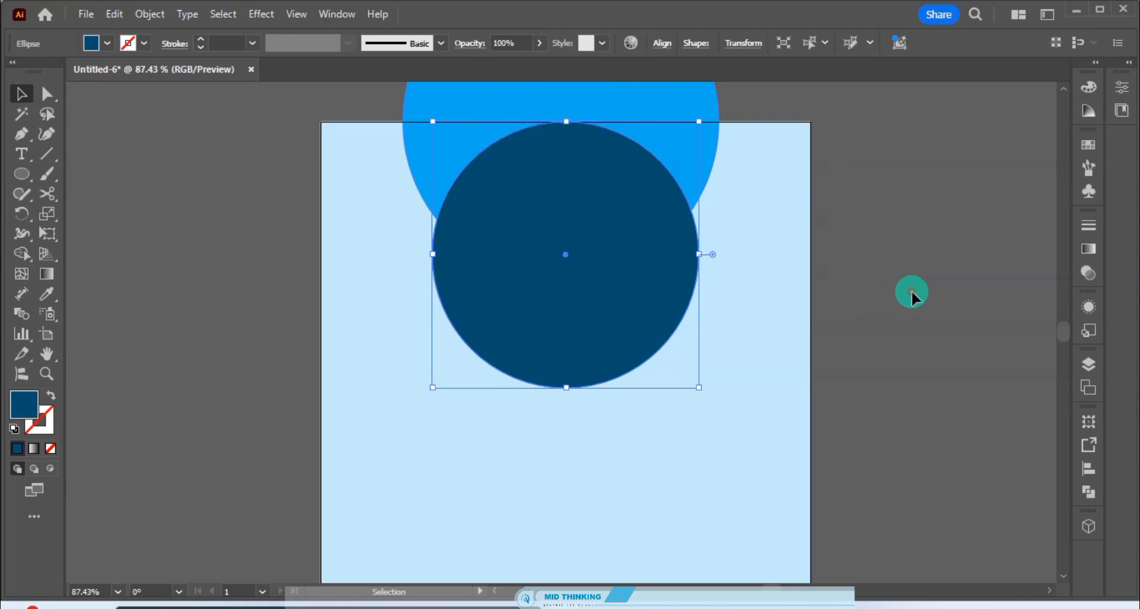
{"action": "left_click", "coordinate": [910, 290]}
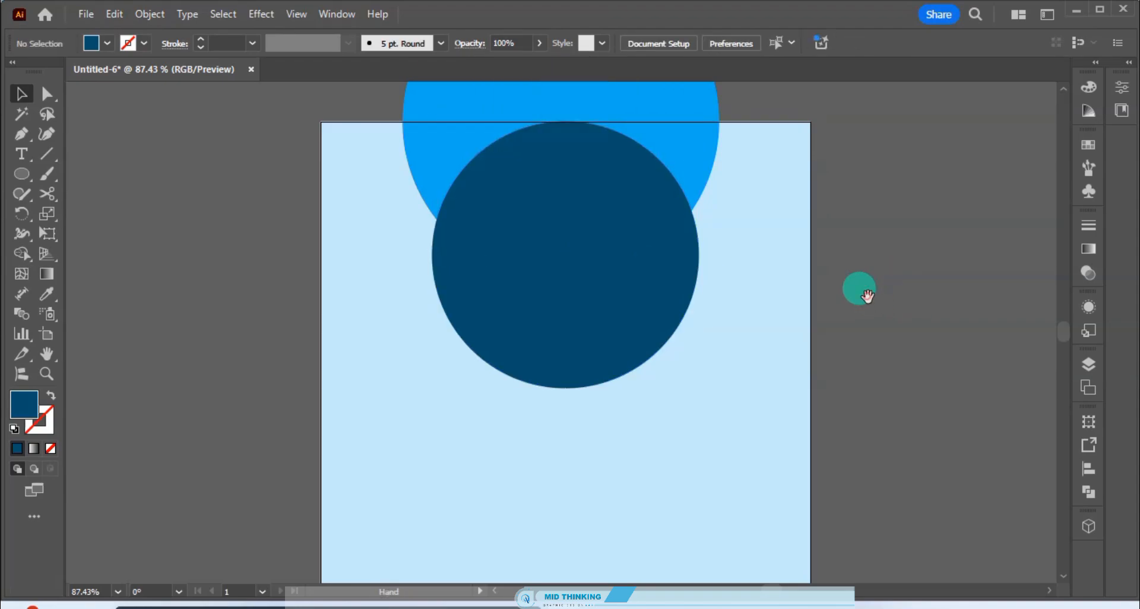
{"action": "left_click", "coordinate": [611, 302]}
{"action": "left_click", "coordinate": [853, 153]}
{"action": "key", "text": "ctrl+e"}
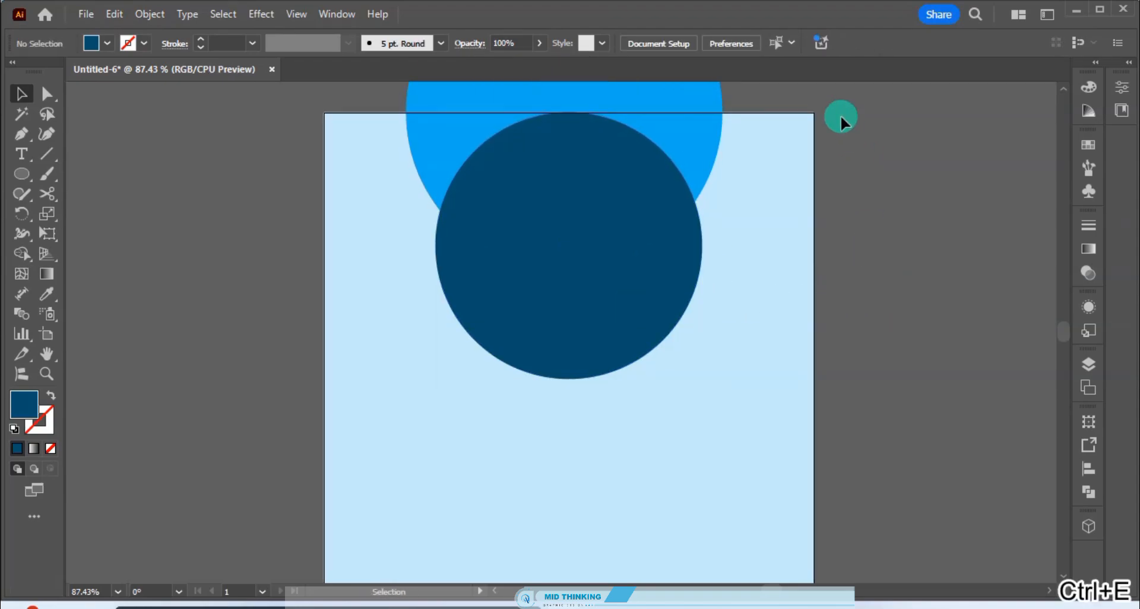
{"action": "key", "text": "ctrl+e"}
- Show the rulers and set their units to pixels
{"action": "key", "text": "ctrl+r"}
{"action": "right_click", "coordinate": [787, 85]}
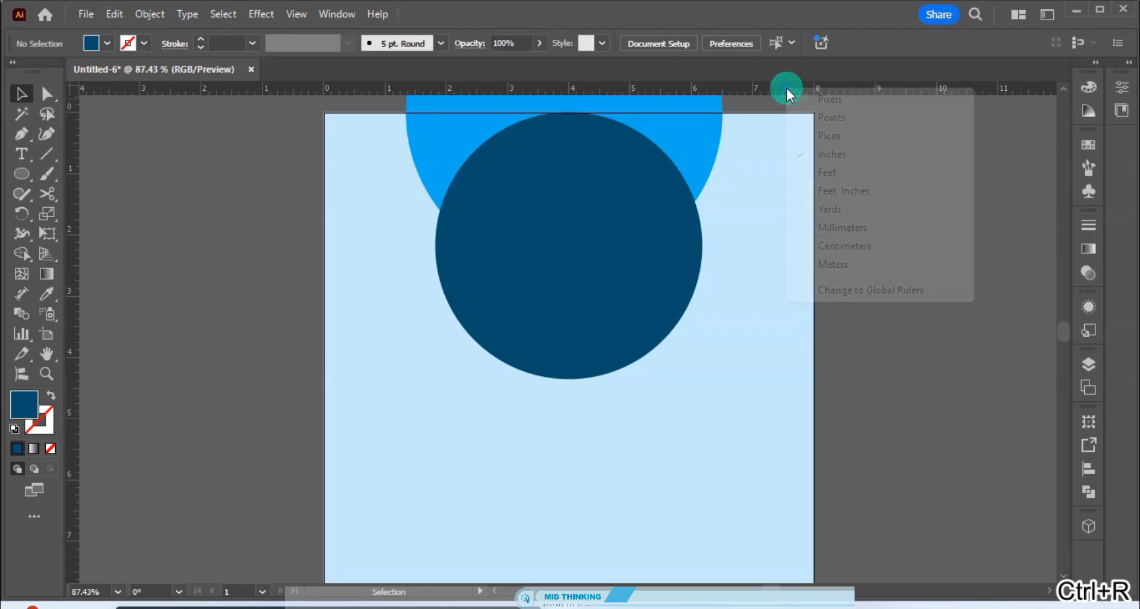
{"action": "left_click", "coordinate": [818, 98]}
- Create an inner copy of the dark blue circle with Offset Path at -12 px and miter joins
{"action": "left_click", "coordinate": [649, 243]}
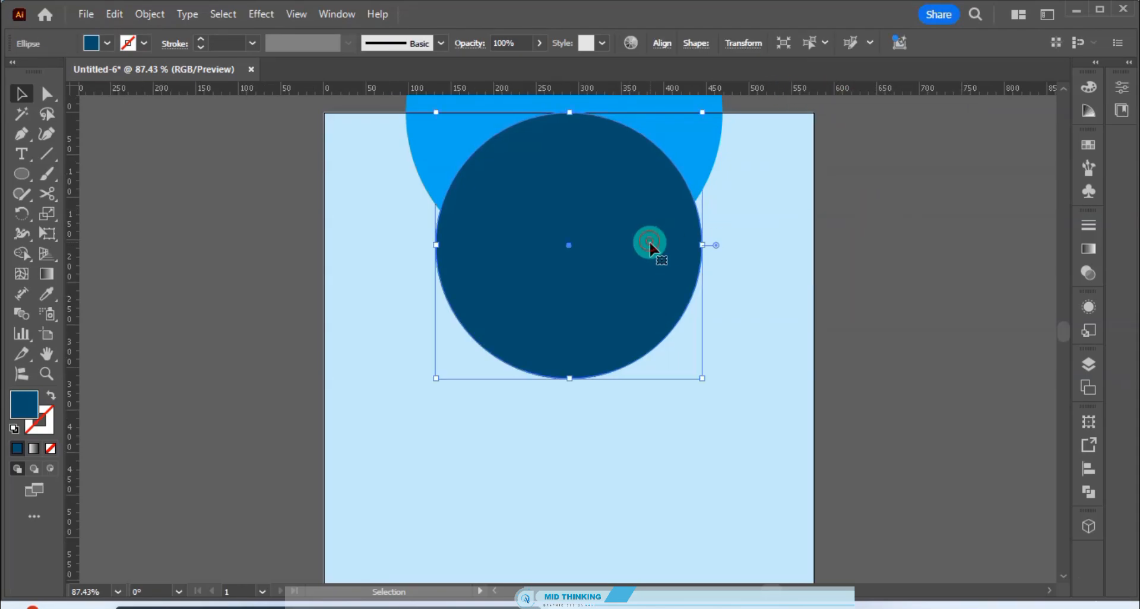
{"action": "left_click", "coordinate": [158, 16]}
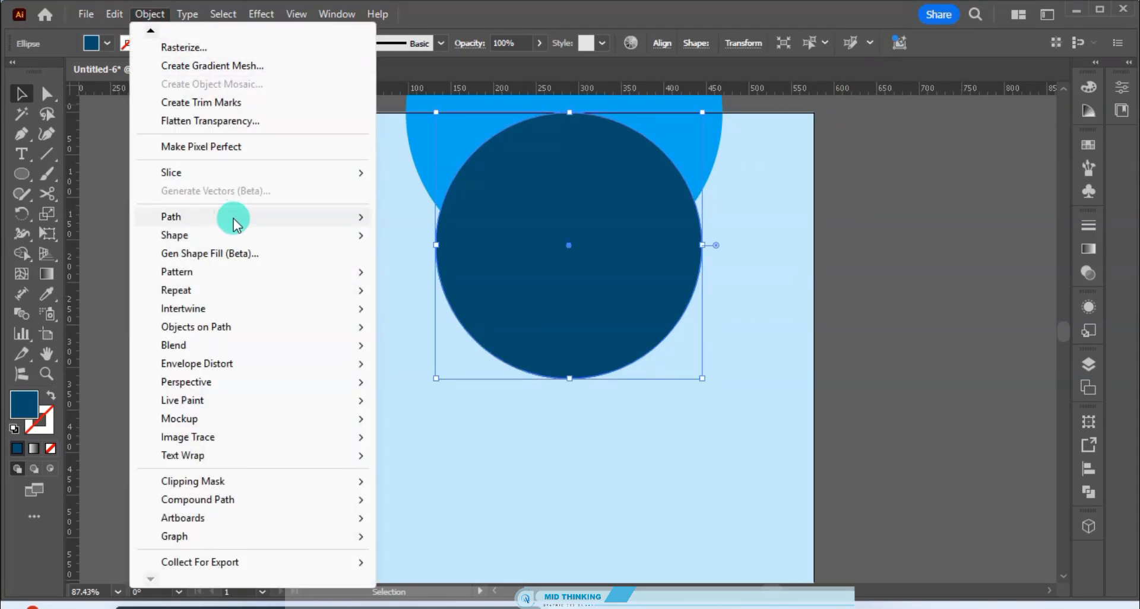
{"action": "left_click", "coordinate": [232, 216]}
{"action": "left_click", "coordinate": [442, 279]}
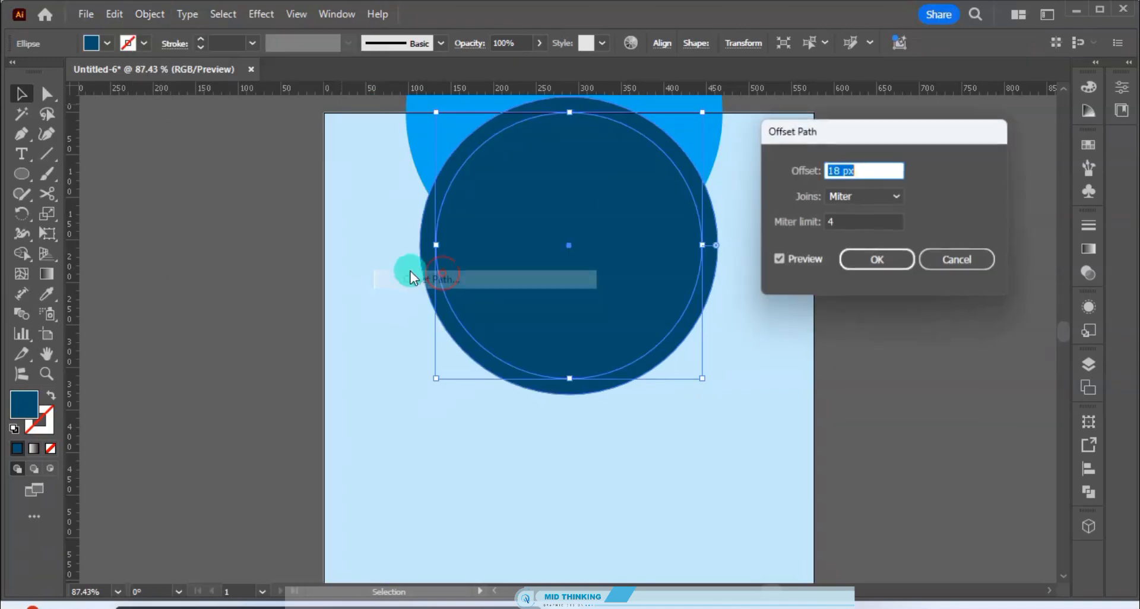
{"action": "scroll", "coordinate": [867, 171], "scroll_direction": "down", "scroll_amount": 17}
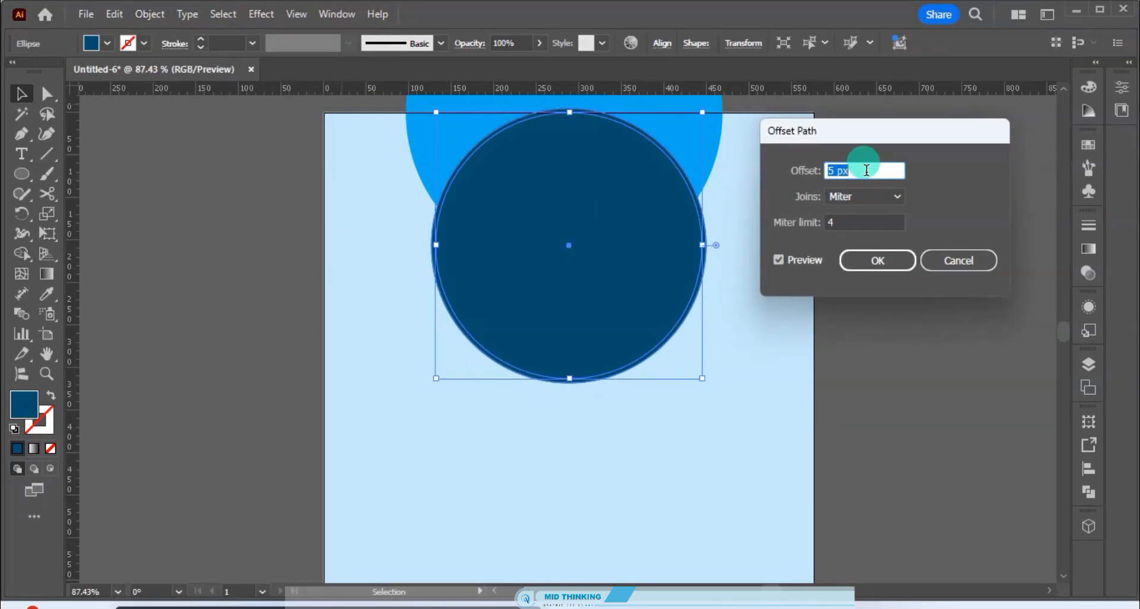
{"action": "scroll", "coordinate": [867, 171], "scroll_direction": "down", "scroll_amount": 13}
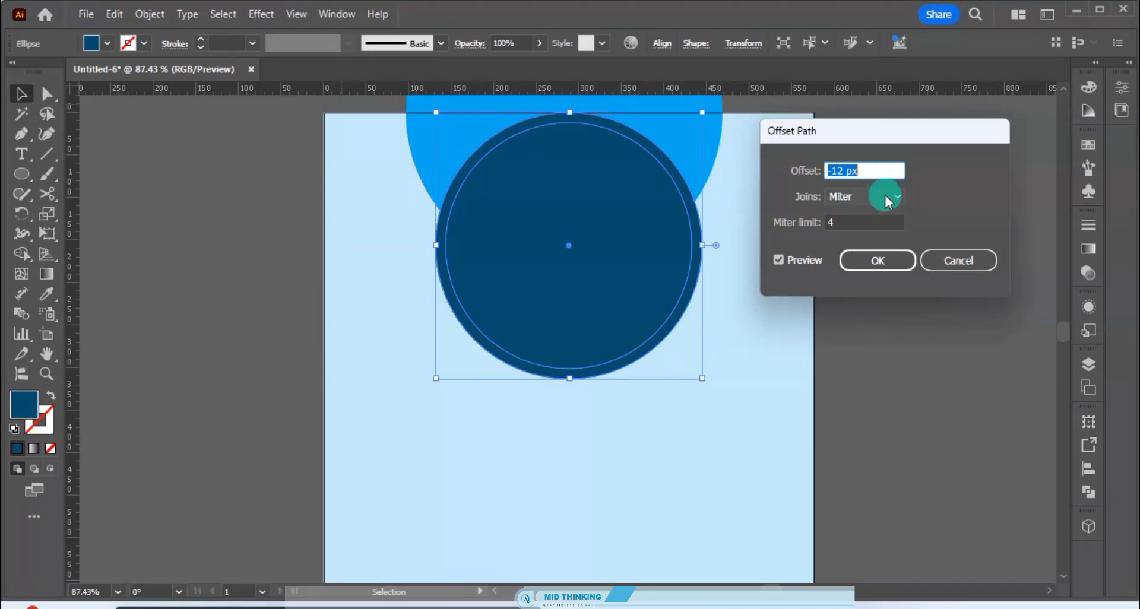
{"action": "left_click", "coordinate": [895, 262]}
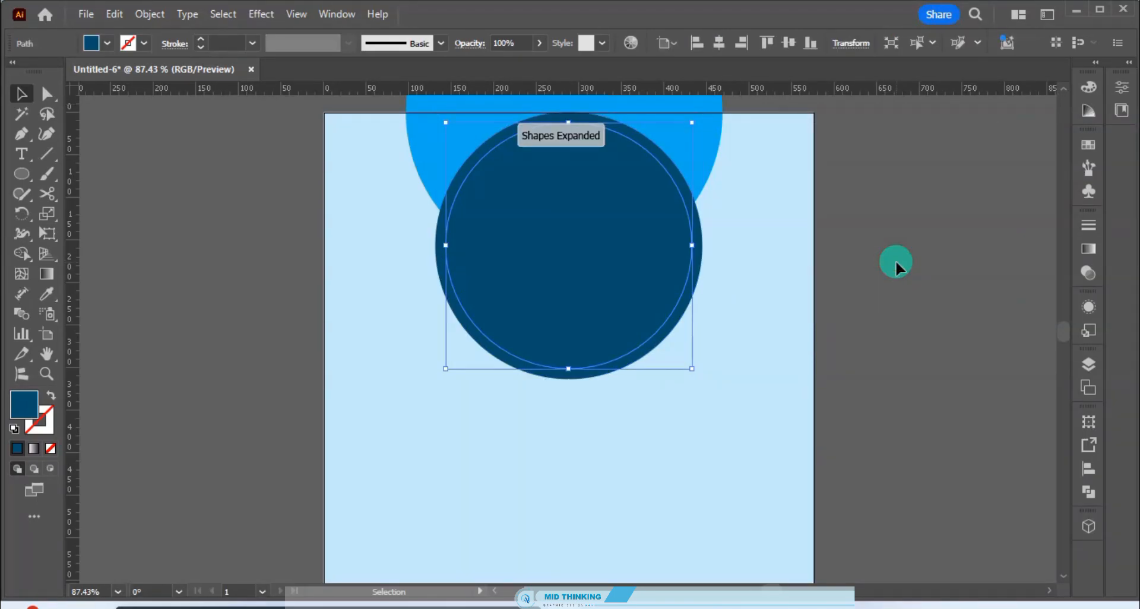
{"action": "left_click", "coordinate": [895, 260]}
- Fill the original outer circle behind the inset dark blue circle with white
{"action": "left_click", "coordinate": [700, 258]}
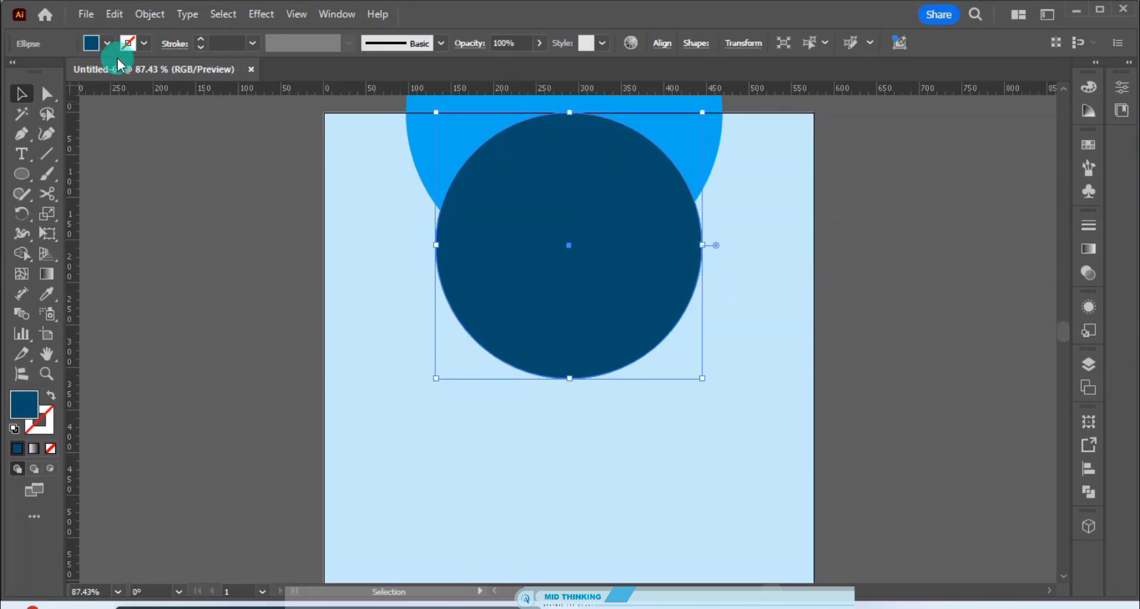
{"action": "left_click", "coordinate": [107, 43]}
{"action": "left_click", "coordinate": [35, 105]}
{"action": "left_click", "coordinate": [175, 297]}
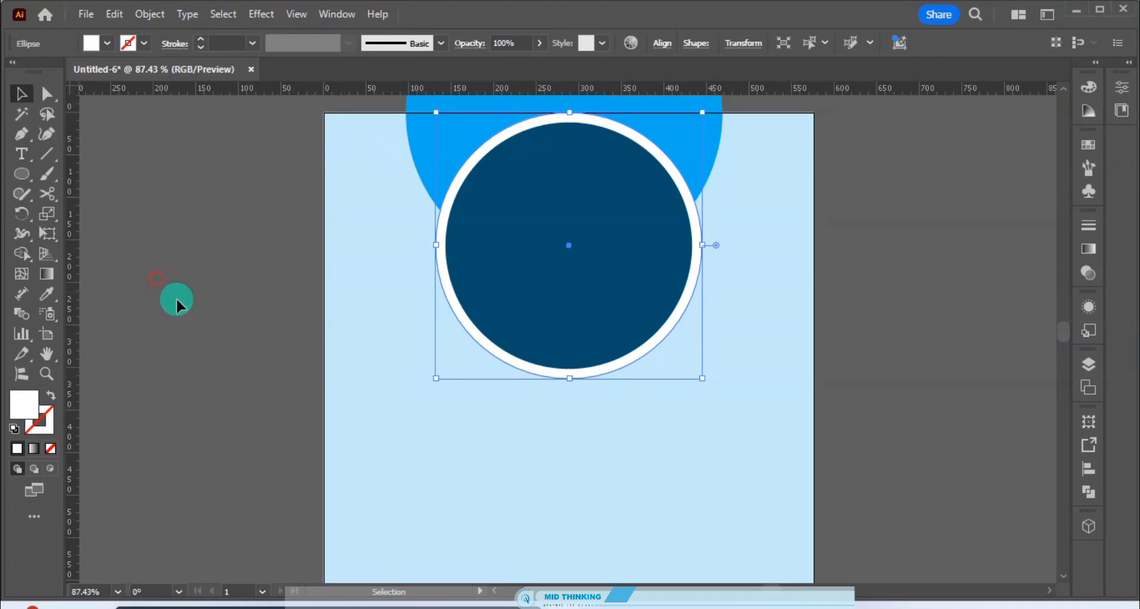
{"action": "left_click", "coordinate": [187, 311]}
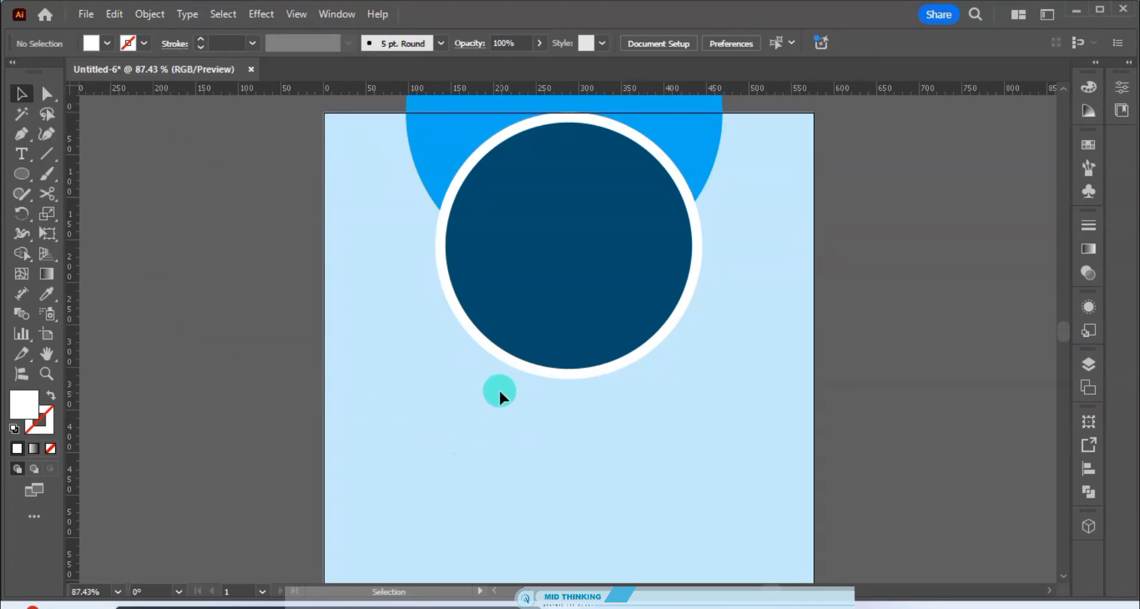
- Create a larger copy of the white circle with Offset Path at 15 px and miter joins
{"action": "left_click", "coordinate": [511, 369]}
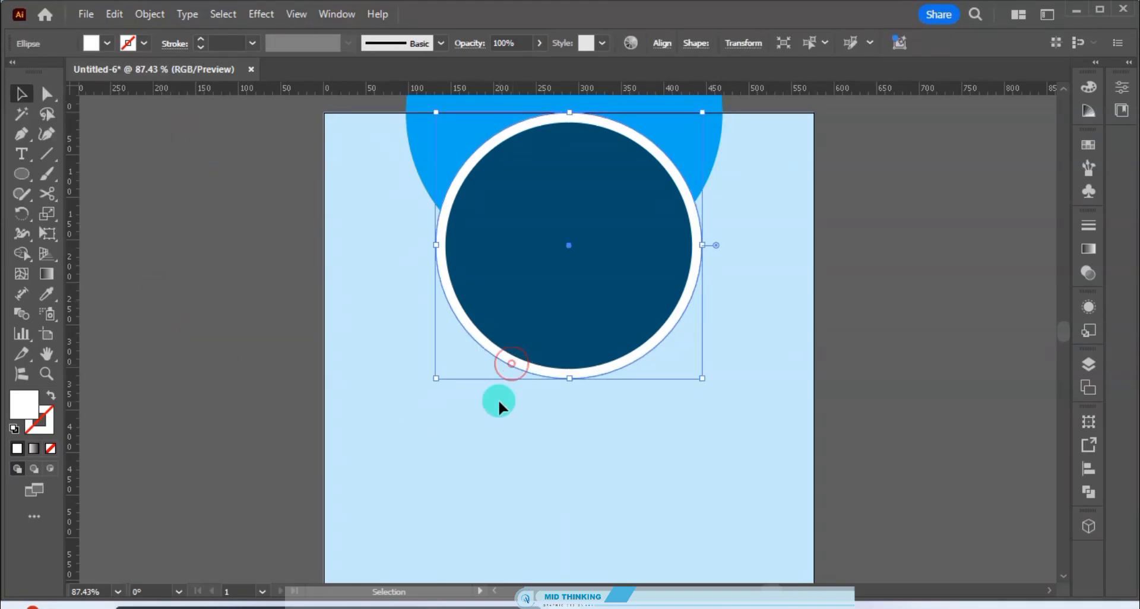
{"action": "left_click", "coordinate": [159, 18]}
{"action": "mouse_move", "coordinate": [264, 219]}
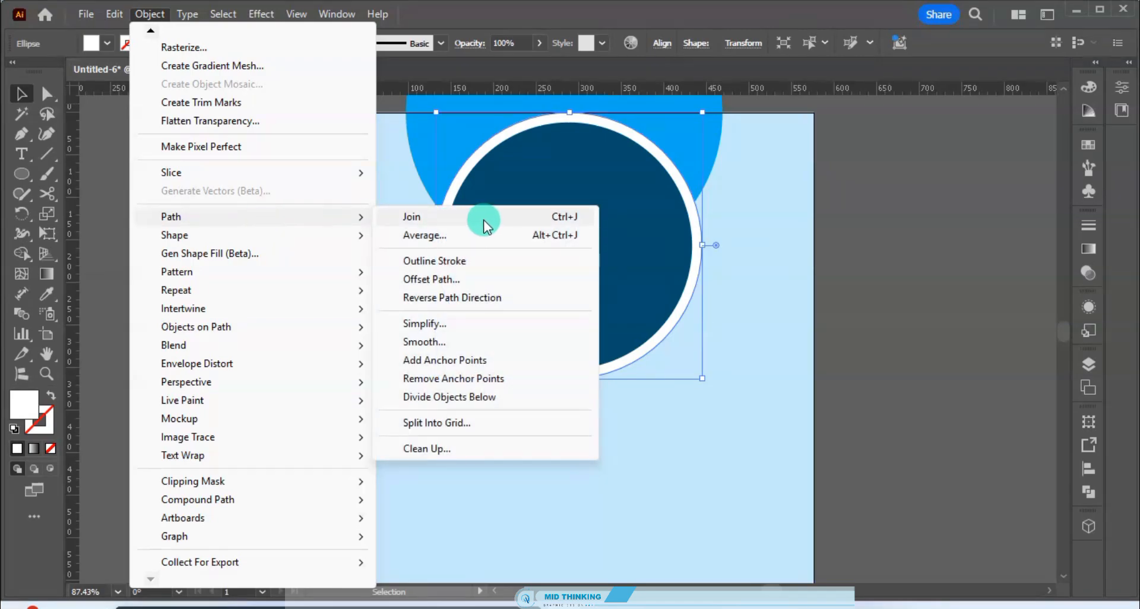
{"action": "left_click", "coordinate": [450, 280]}
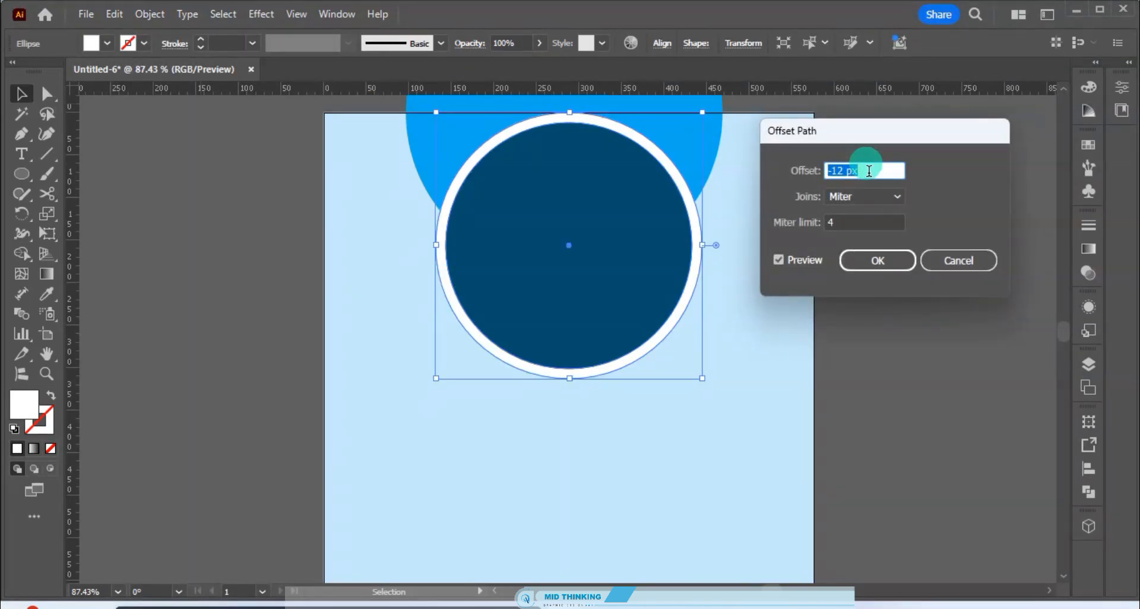
{"action": "type", "text": "4"}
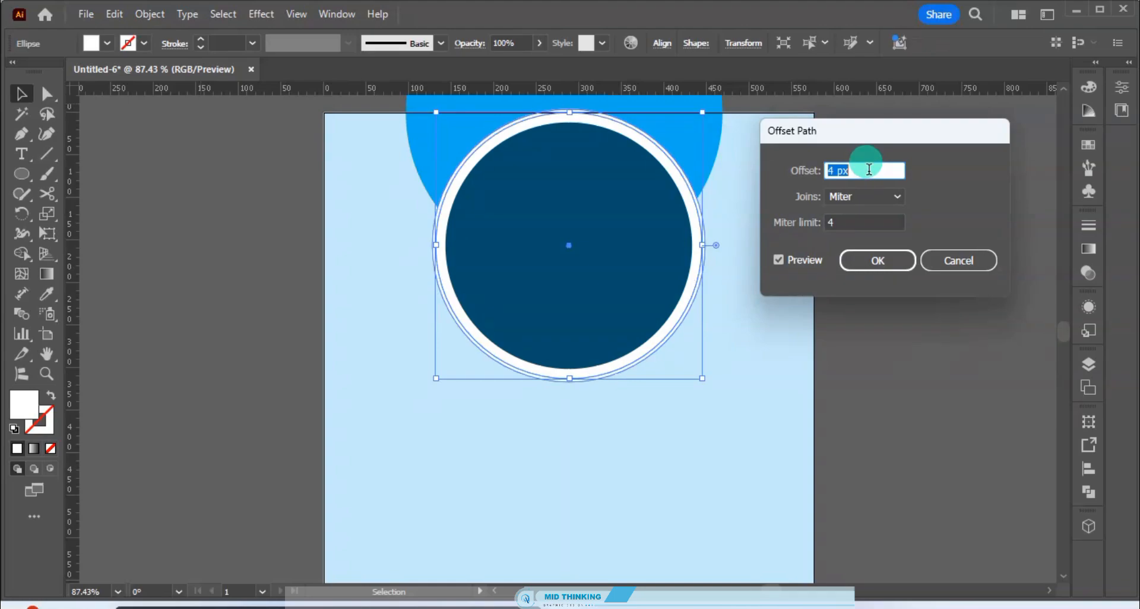
{"action": "type", "text": "9"}
{"action": "scroll", "coordinate": [869, 170], "scroll_direction": "up", "scroll_amount": 2}
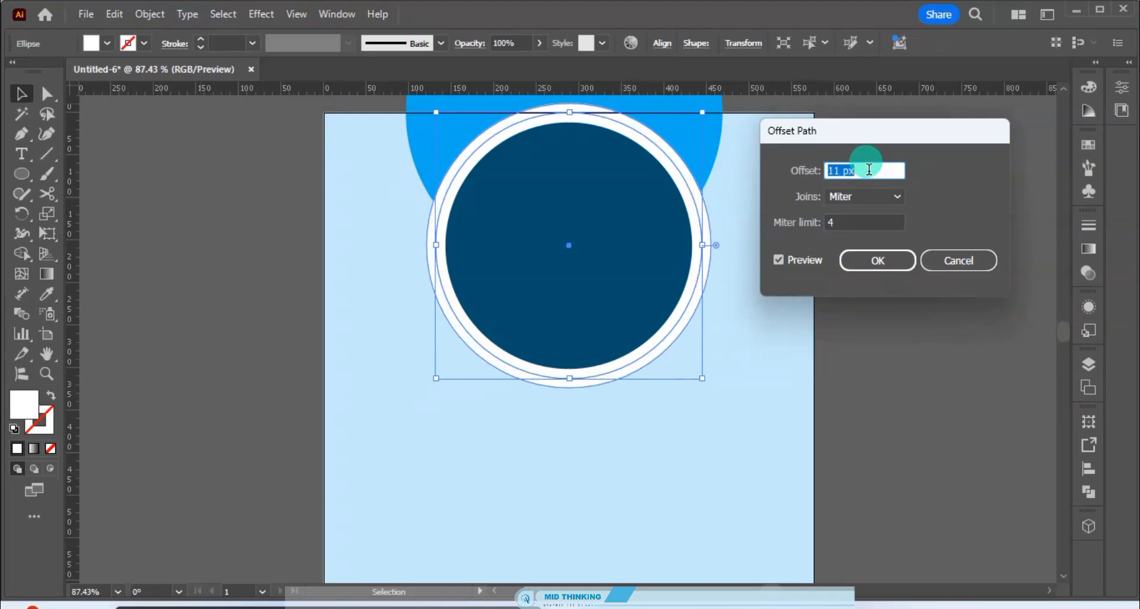
{"action": "scroll", "coordinate": [869, 170], "scroll_direction": "up", "scroll_amount": 3}
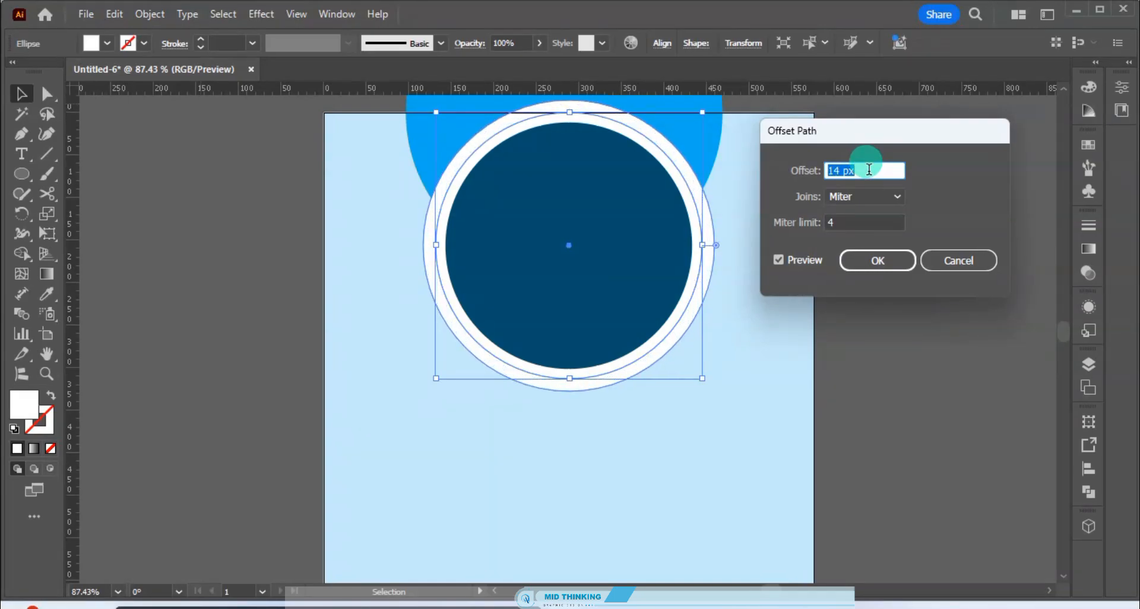
{"action": "scroll", "coordinate": [869, 169], "scroll_direction": "up", "scroll_amount": 1}
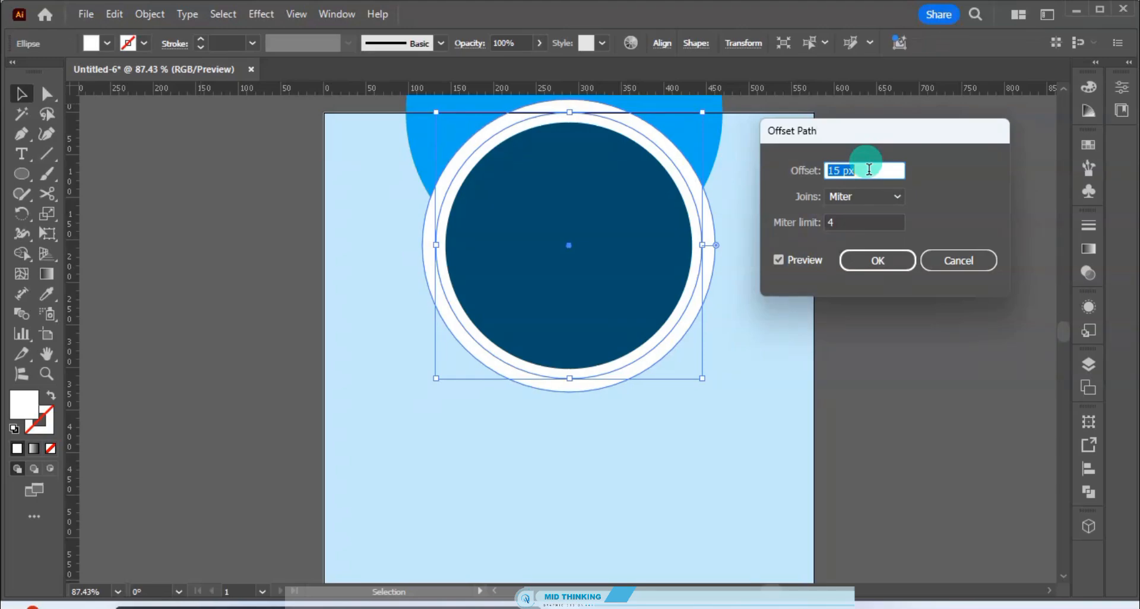
{"action": "left_click", "coordinate": [873, 261]}
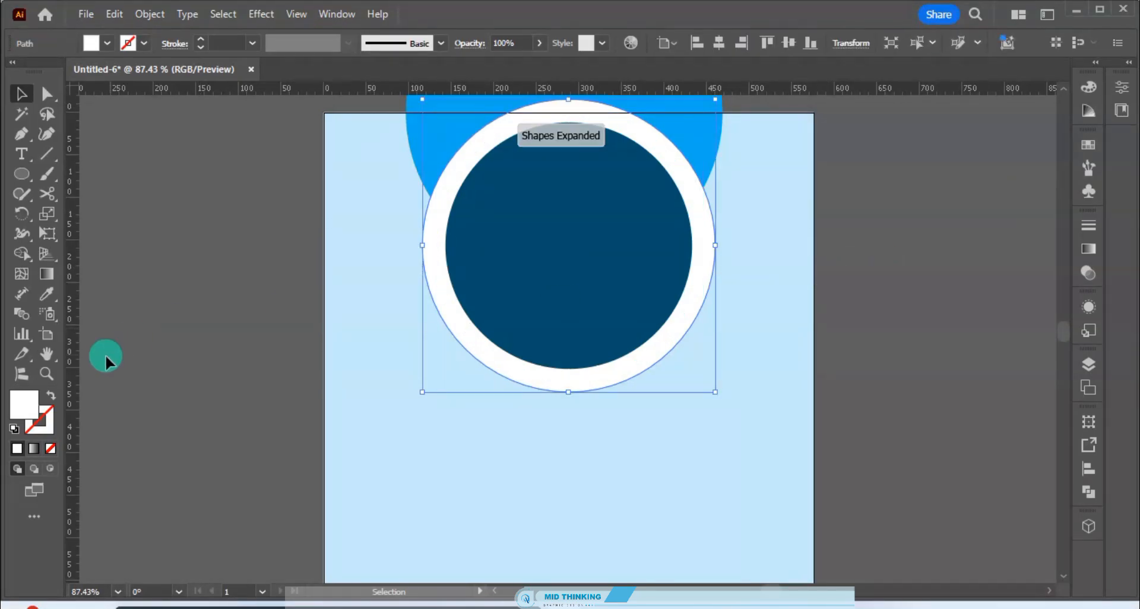
- Swap the enlarged circle's fill and stroke, and set its stroke color to 100% cyan
{"action": "left_click", "coordinate": [51, 396]}
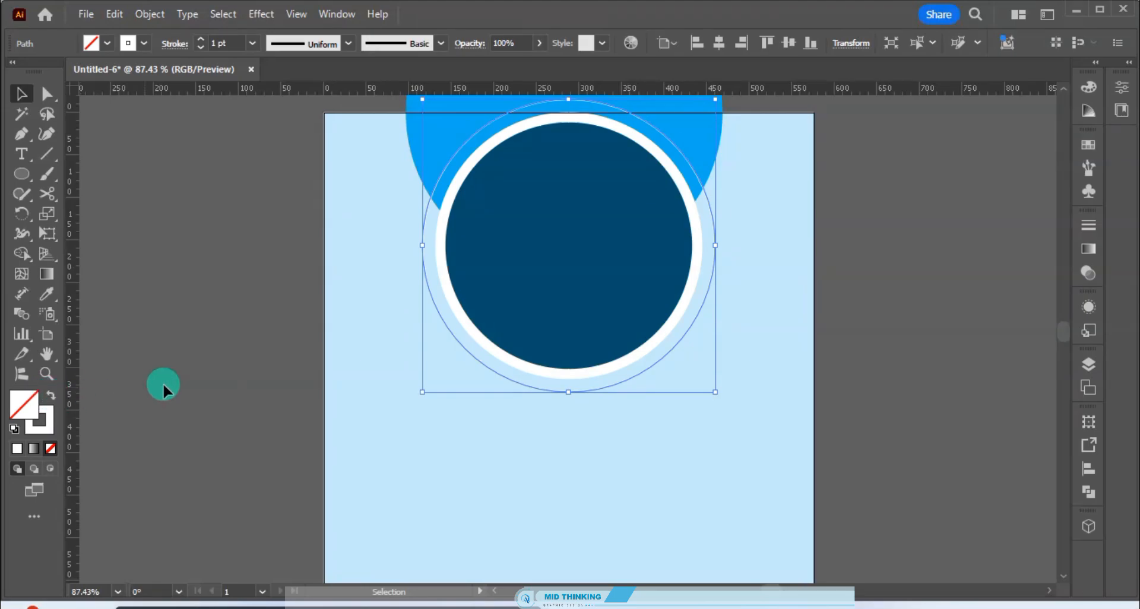
{"action": "left_click", "coordinate": [48, 416]}
{"action": "double_click", "coordinate": [50, 418]}
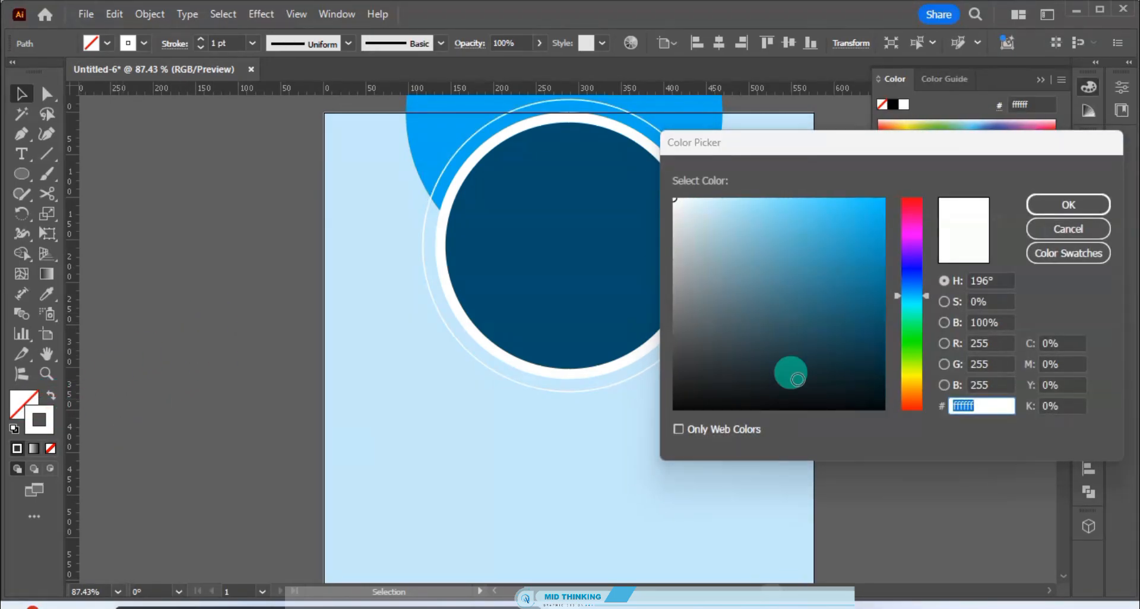
{"action": "left_click", "coordinate": [1062, 345]}
{"action": "type", "text": "100"}
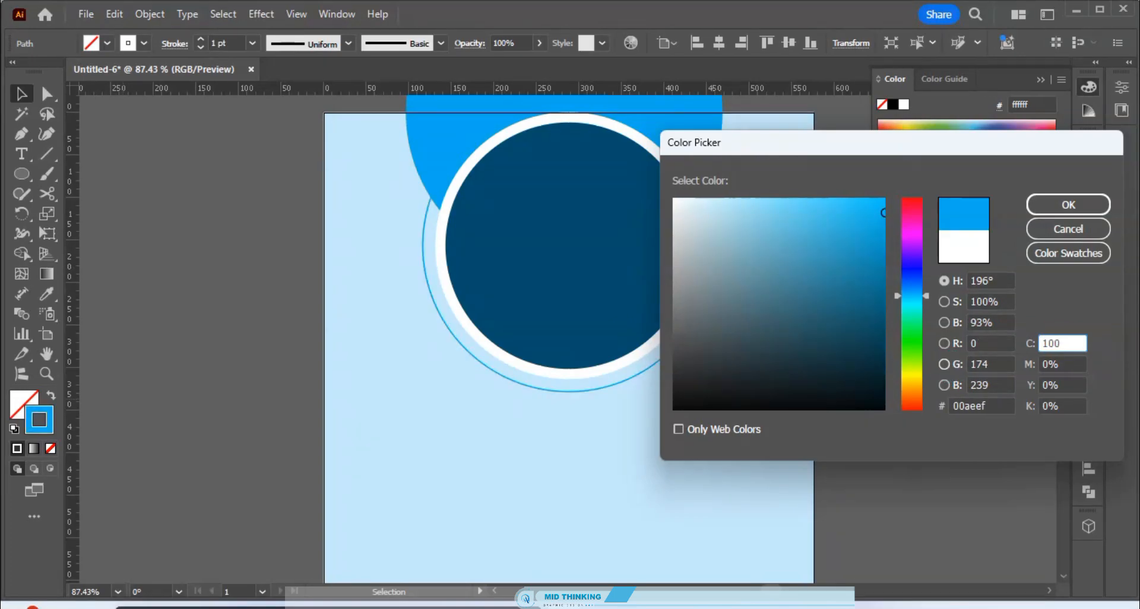
{"action": "key", "text": "Return"}
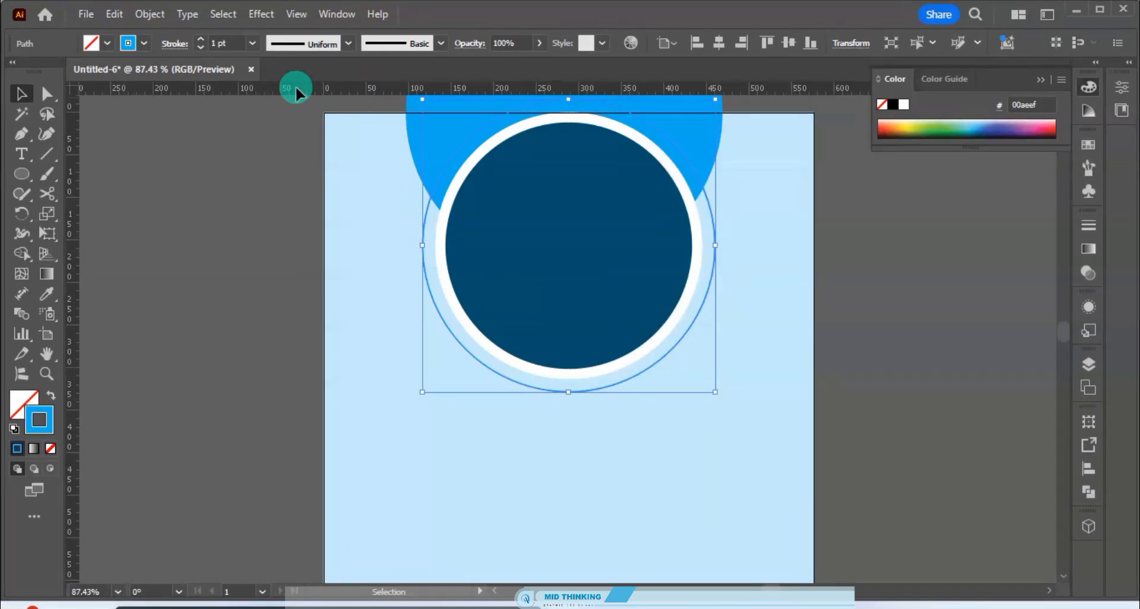
- Set the outer ring's stroke weight to 7 pt
{"action": "key", "text": "Up"}
{"action": "key", "text": "Up"}
{"action": "key", "text": "Up"}
{"action": "key", "text": "Up"}
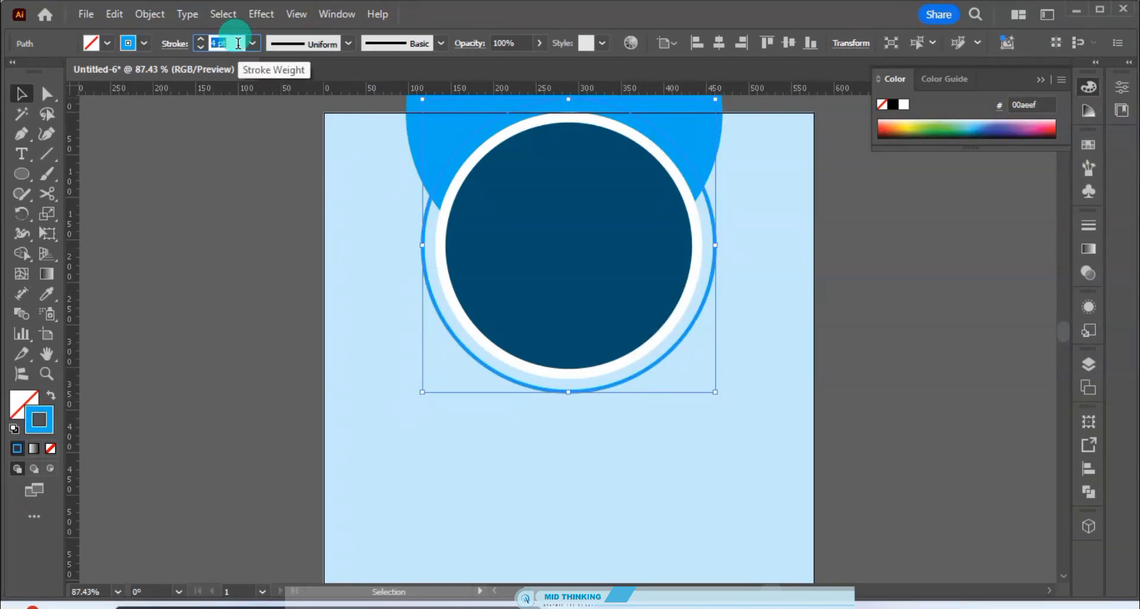
{"action": "key", "text": "Up"}
{"action": "key", "text": "Up"}
{"action": "key", "text": "Up"}
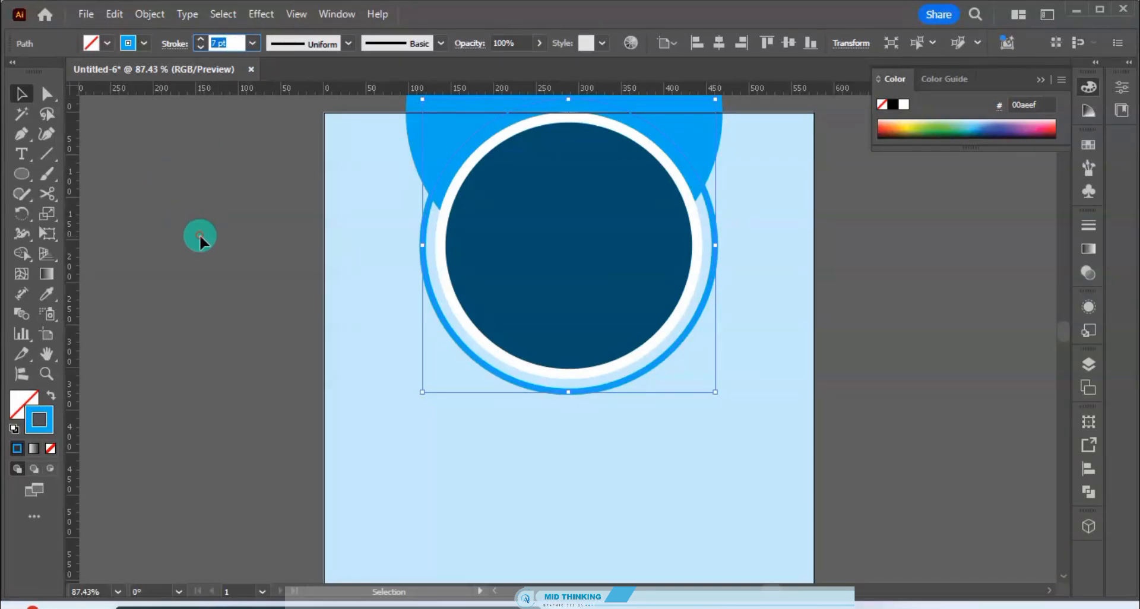
{"action": "left_click", "coordinate": [199, 232]}
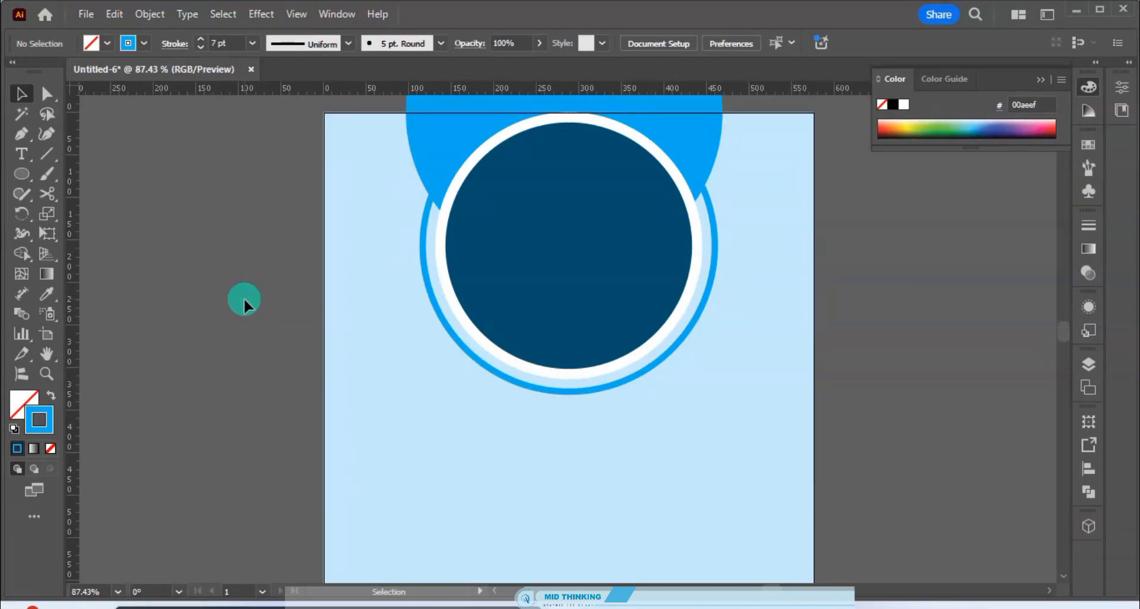
- Draw a horizontal line about 480 px long across the lower part of the circles, extending past the ring on both sides
{"action": "left_click", "coordinate": [46, 154]}
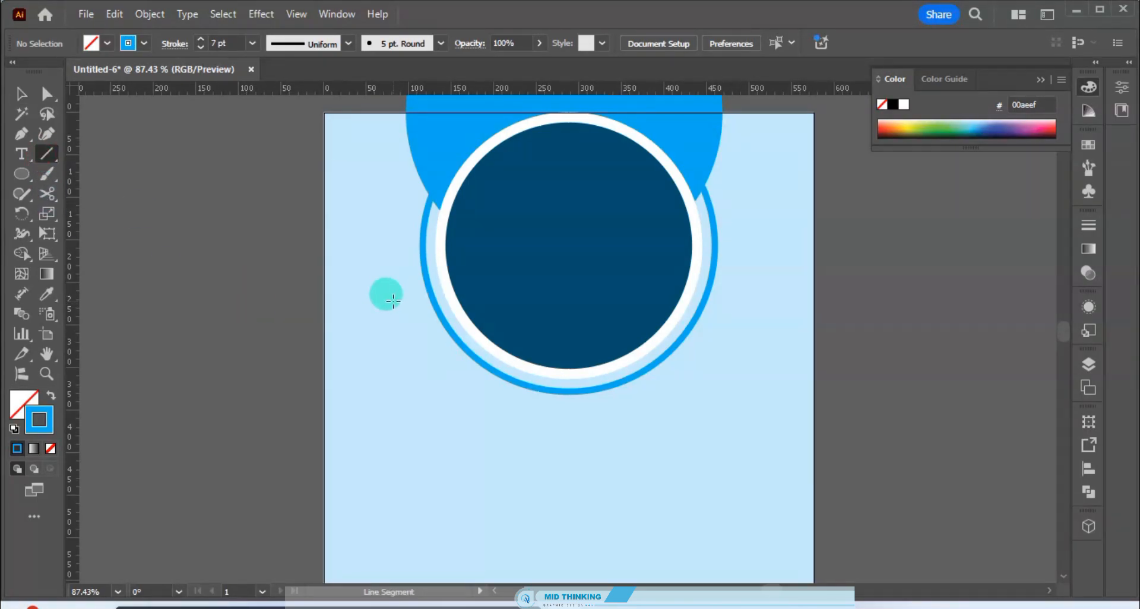
{"action": "left_click_drag", "start_coordinate": [393, 301], "coordinate": [800, 301]}
{"action": "key", "text": "v"}
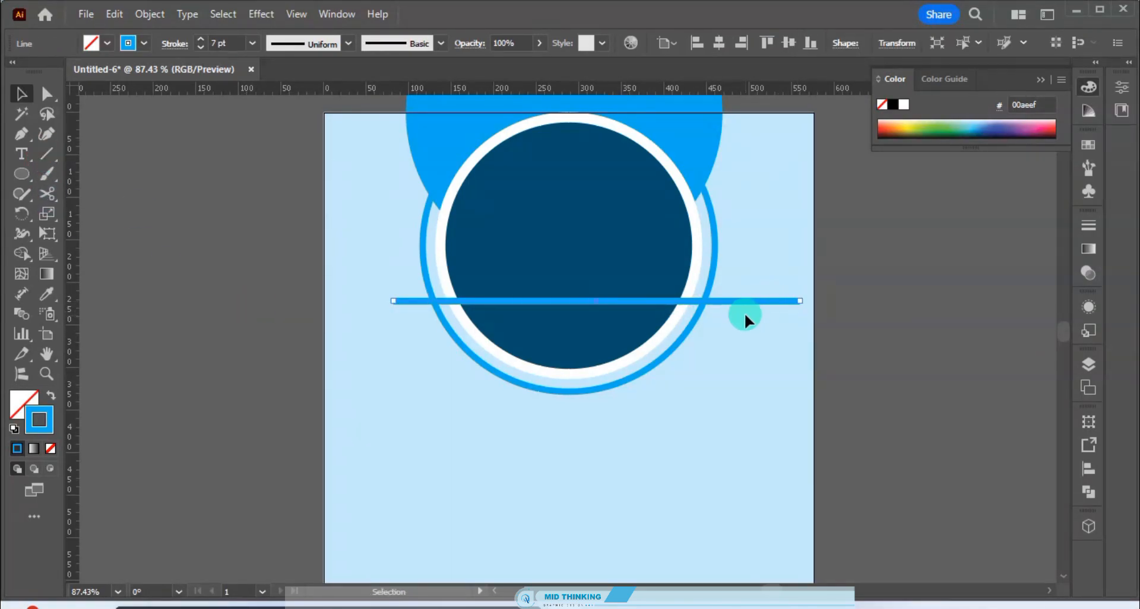
- Divide the outer ring with the horizontal line using Pathfinder, and ungroup the resulting pieces
{"action": "left_click", "coordinate": [716, 273], "text": "shift"}
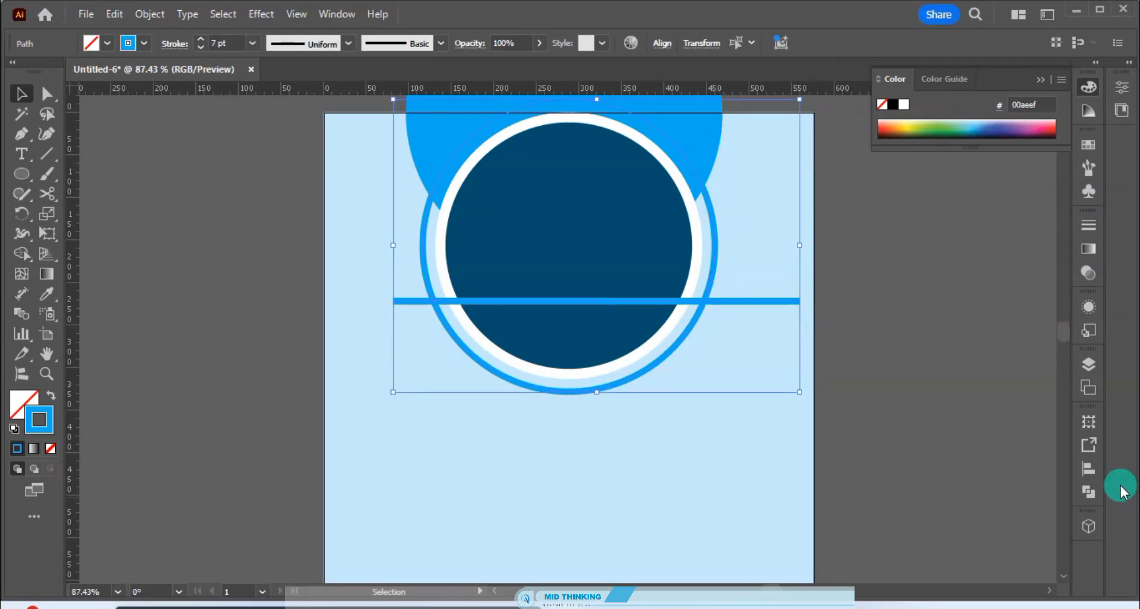
{"action": "left_click", "coordinate": [1088, 491]}
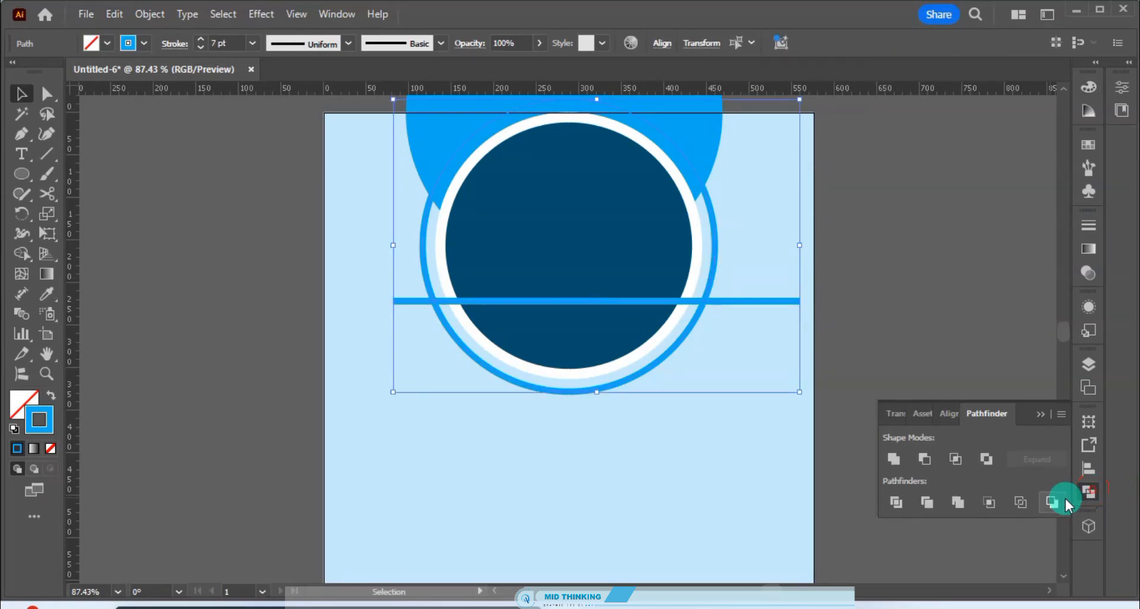
{"action": "left_click", "coordinate": [897, 502]}
{"action": "left_click", "coordinate": [718, 324]}
{"action": "left_click", "coordinate": [671, 303]}
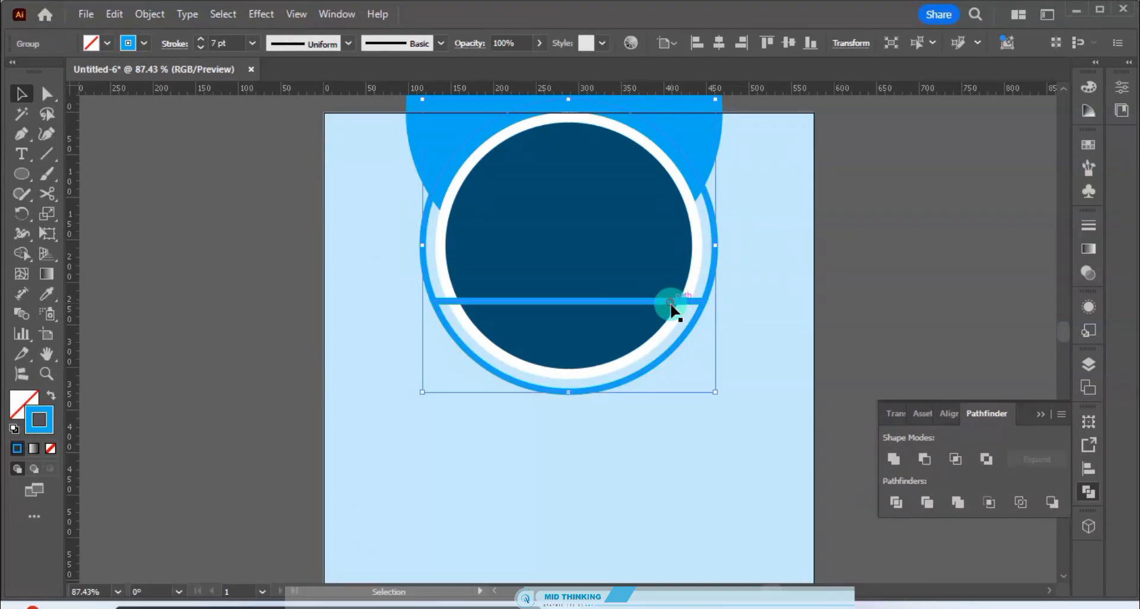
{"action": "key", "text": "ctrl+shift+g"}
{"action": "left_click", "coordinate": [908, 298]}
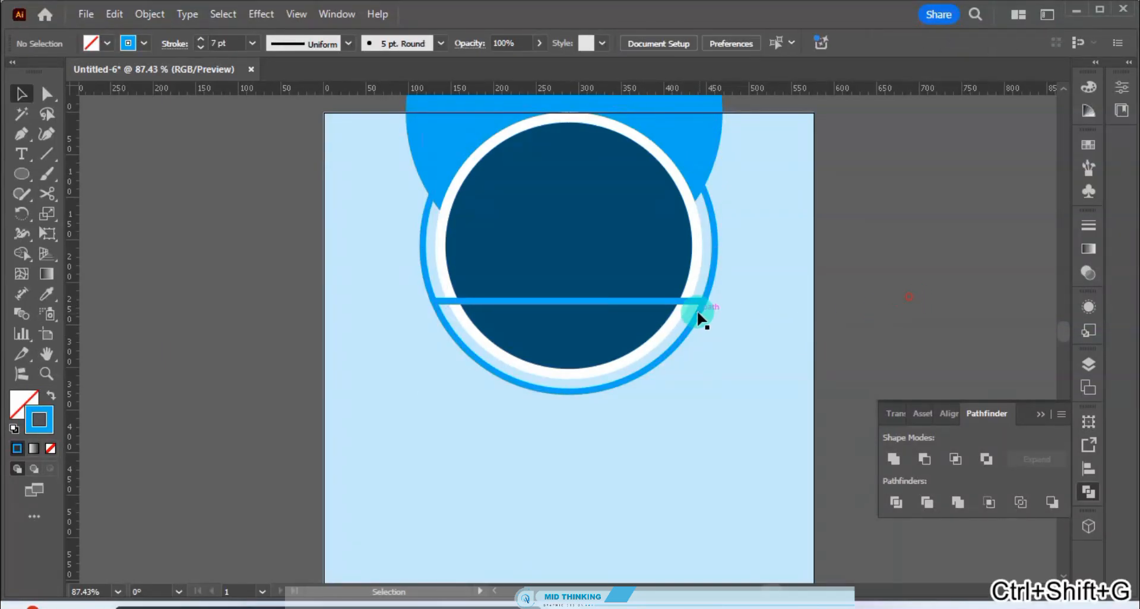
- Delete the straight horizontal segments crossing the divided ring using Direct Selection
{"action": "left_click", "coordinate": [698, 313]}
{"action": "left_click", "coordinate": [878, 309]}
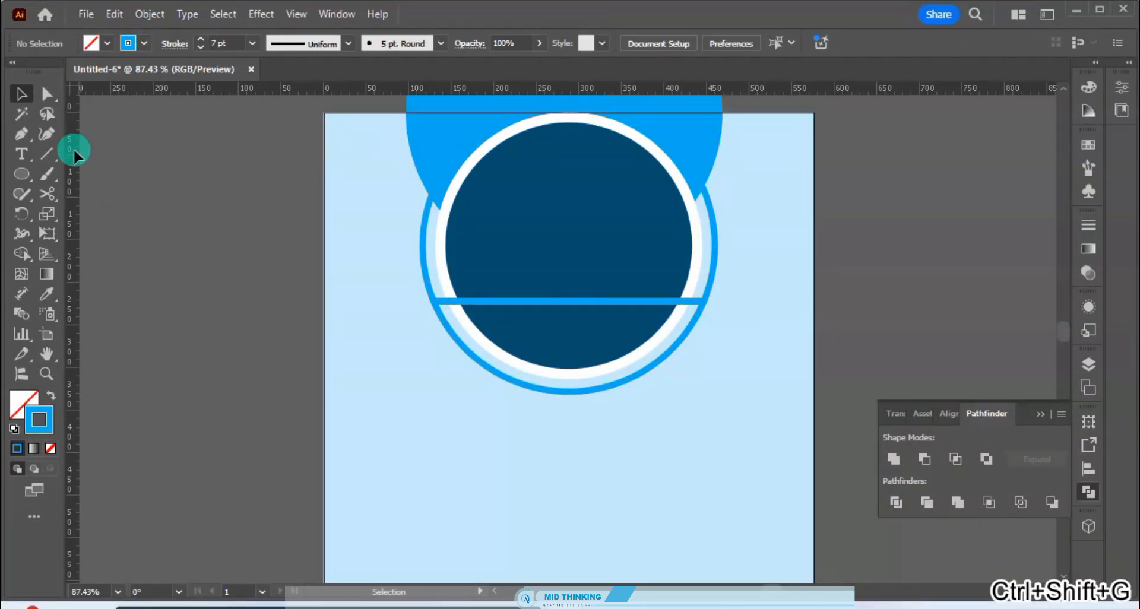
{"action": "left_click", "coordinate": [47, 94]}
{"action": "left_click", "coordinate": [552, 304]}
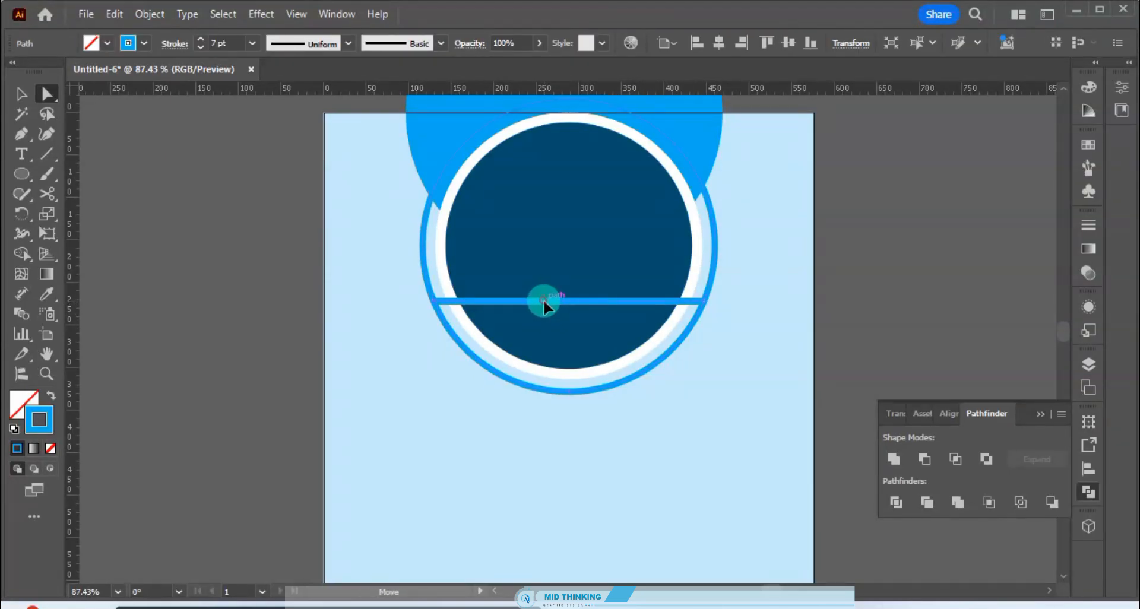
{"action": "left_click", "coordinate": [544, 303]}
{"action": "key", "text": "Delete"}
{"action": "left_click", "coordinate": [539, 325]}
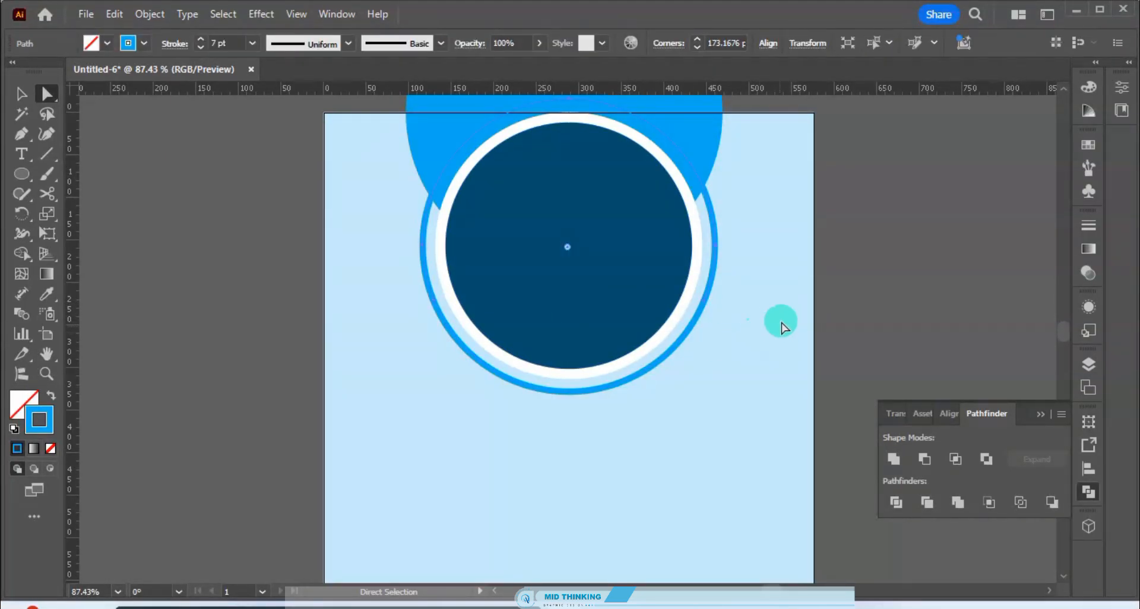
- Set the lower arc's stroke colour to CMYK 100, 0, 0, 75
{"action": "key", "text": "v"}
{"action": "left_click", "coordinate": [869, 284]}
{"action": "left_click", "coordinate": [612, 386]}
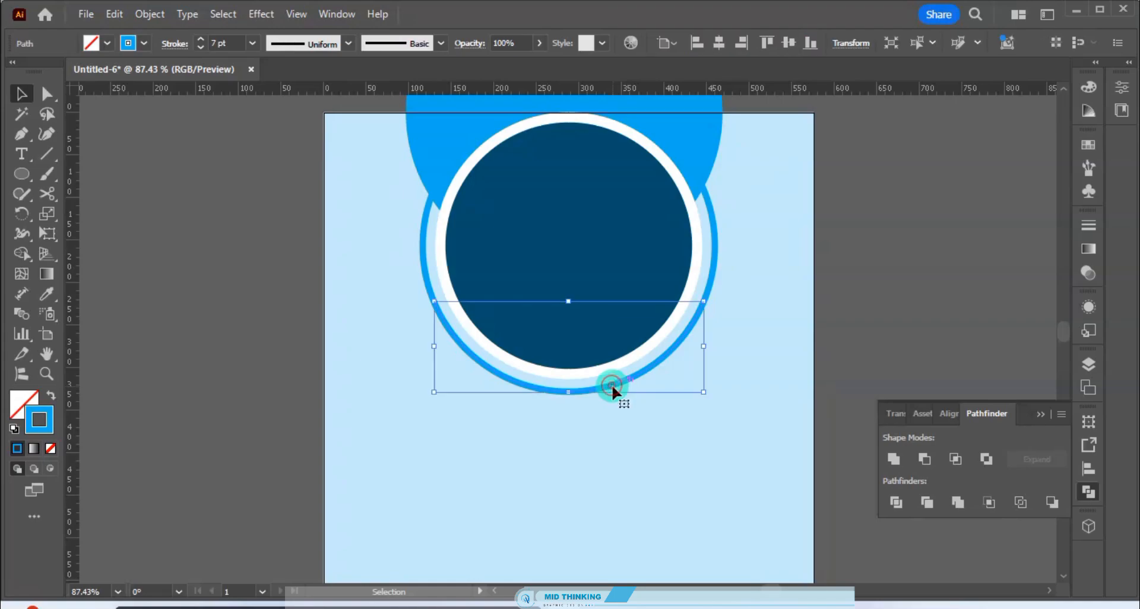
{"action": "double_click", "coordinate": [50, 416]}
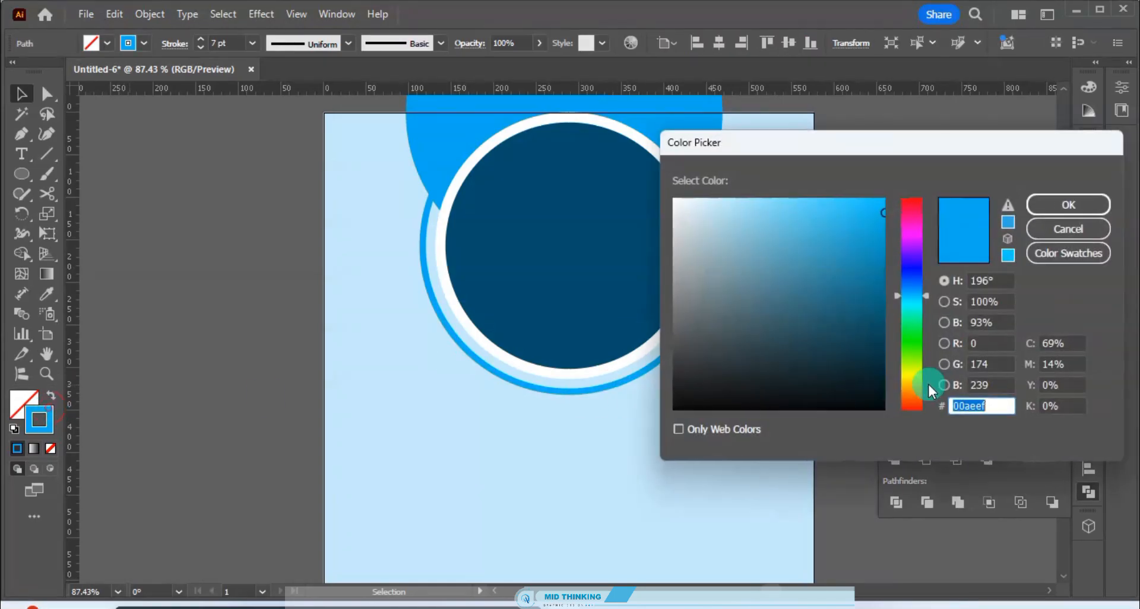
{"action": "left_click", "coordinate": [1062, 344]}
{"action": "type", "text": "100"}
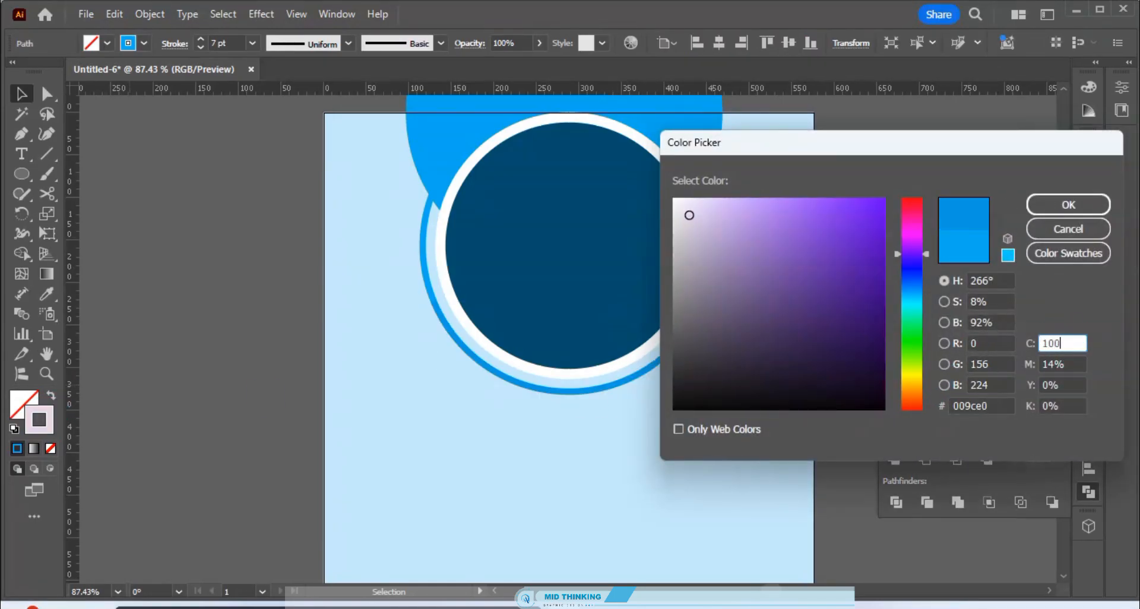
{"action": "key", "text": "Tab"}
{"action": "type", "text": "0"}
{"action": "key", "text": "Tab"}
{"action": "key", "text": "Tab"}
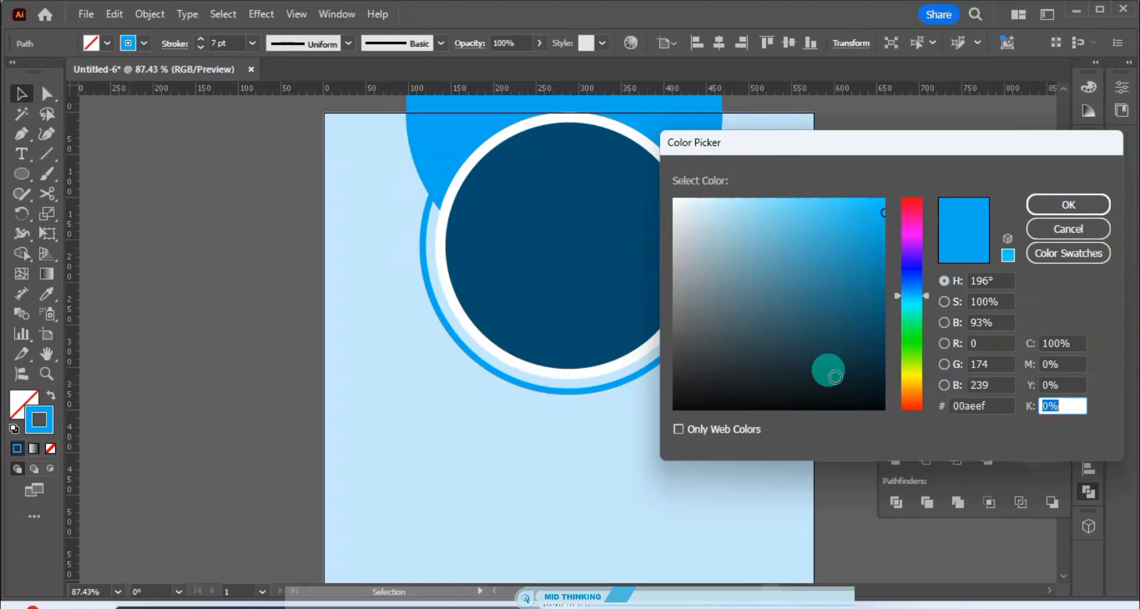
{"action": "type", "text": "75"}
{"action": "key", "text": "Return"}
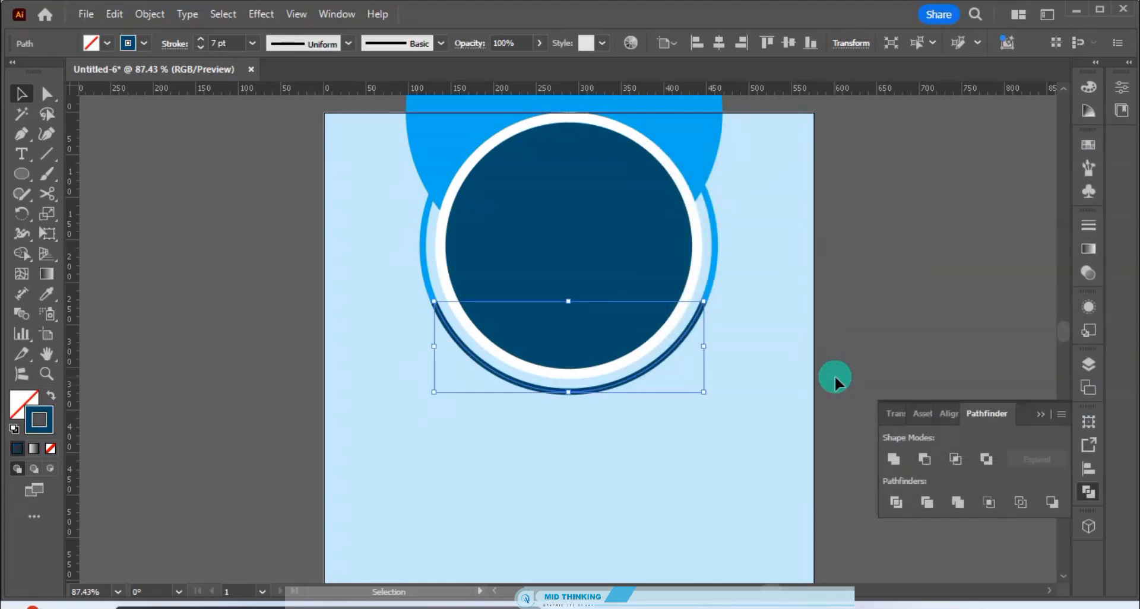
- Reduce the dark lower arc's stroke weight to 2 pt
{"action": "left_click", "coordinate": [236, 43]}
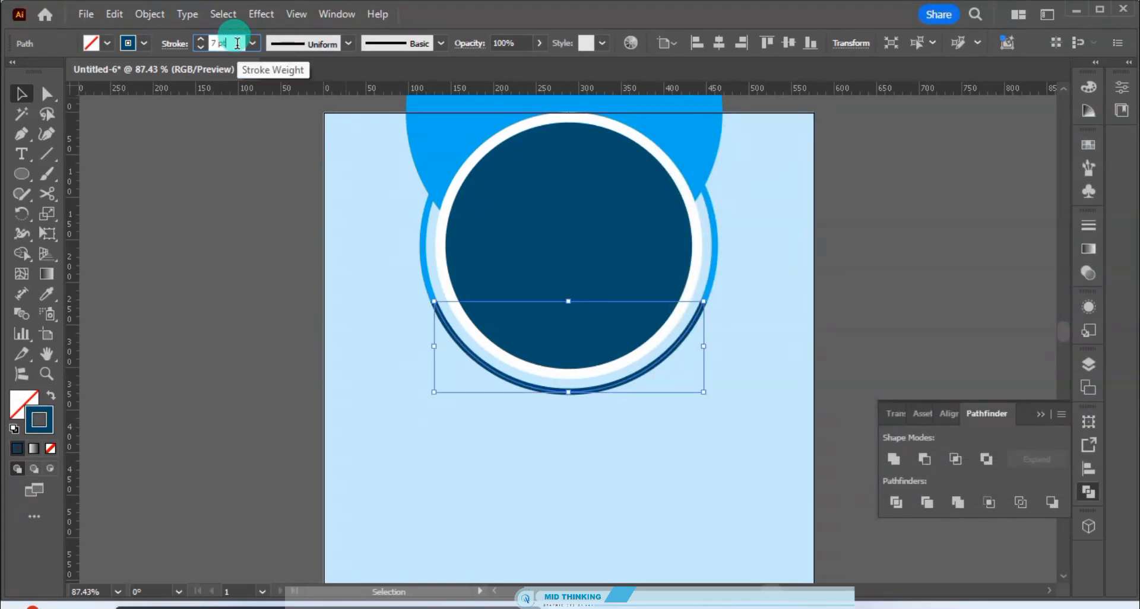
{"action": "key", "text": "Down"}
{"action": "key", "text": "Down"}
{"action": "key", "text": "Down"}
{"action": "key", "text": "Down"}
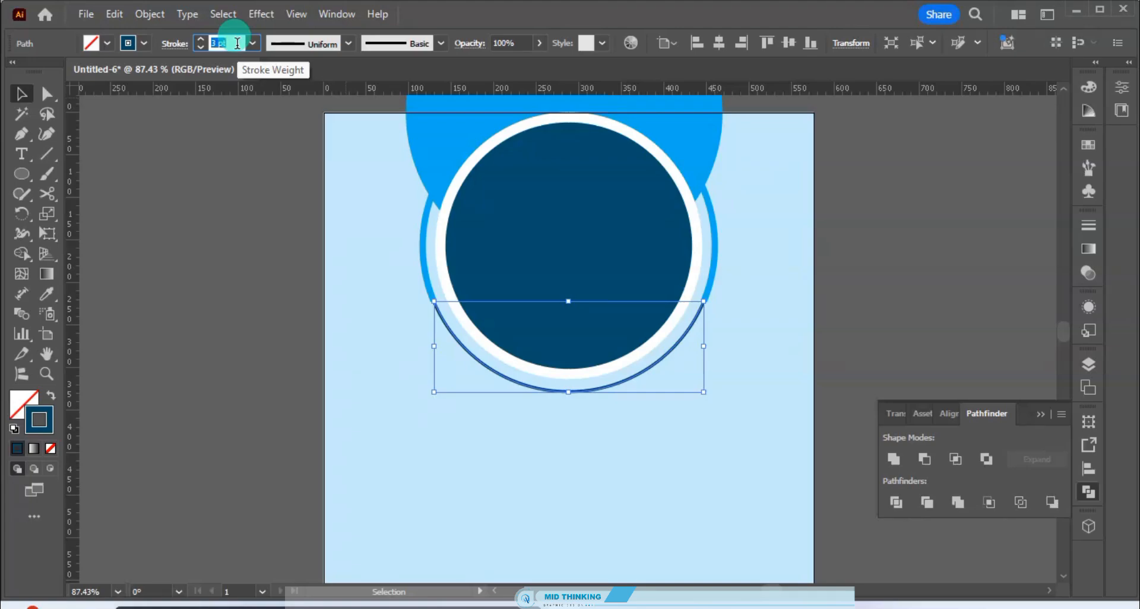
{"action": "key", "text": "Down"}
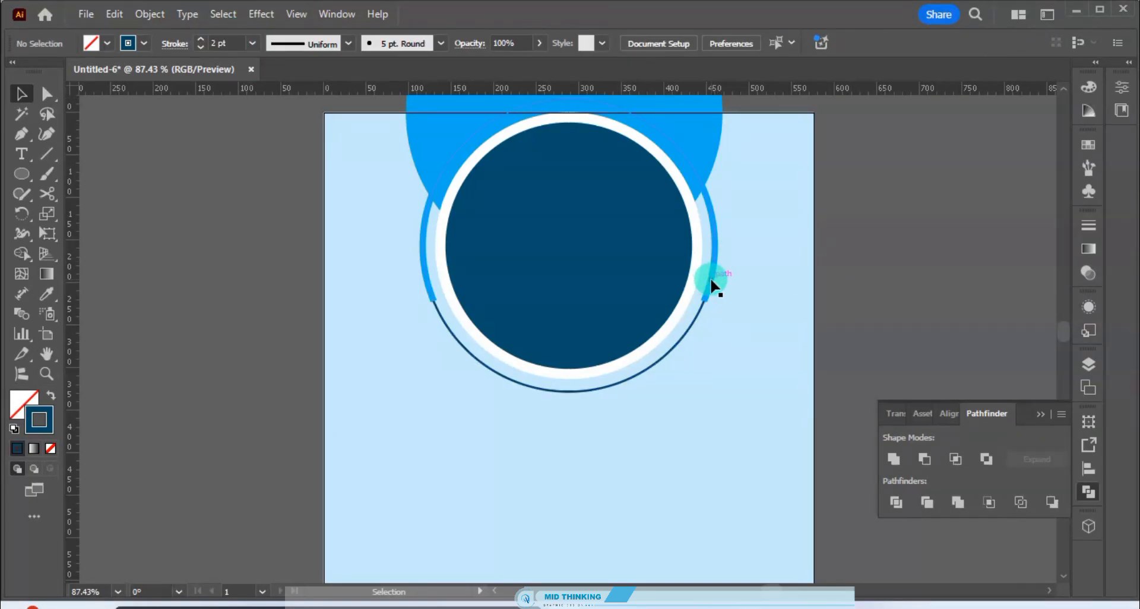
- Apply a round cap to the blue upper arc's stroke
{"action": "left_click", "coordinate": [713, 285]}
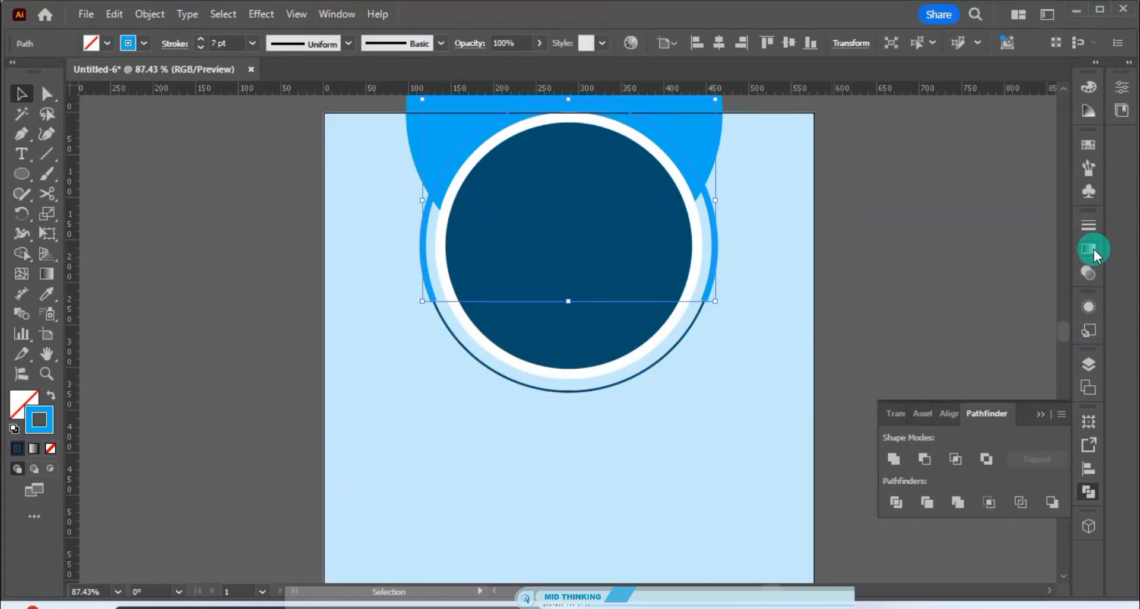
{"action": "left_click", "coordinate": [1089, 226]}
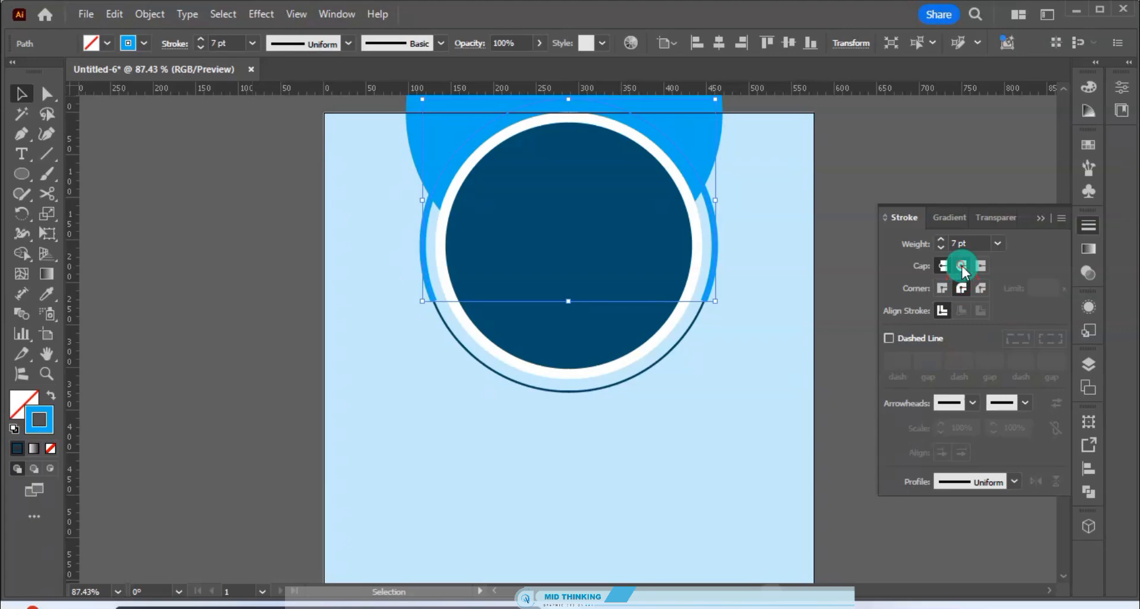
{"action": "left_click", "coordinate": [1041, 217]}
{"action": "left_click", "coordinate": [949, 216]}
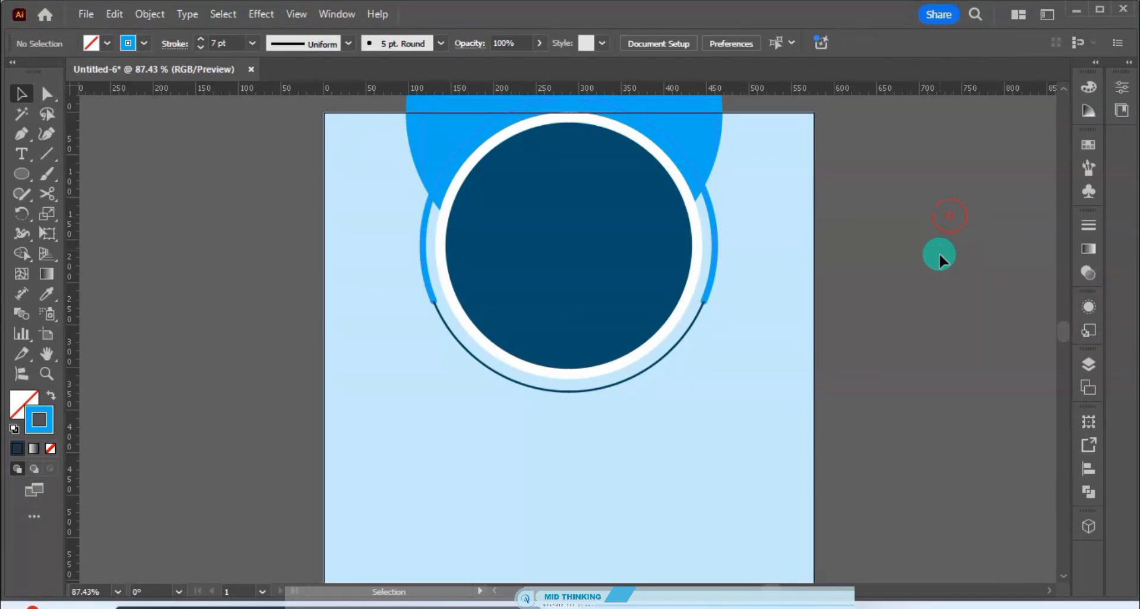
- Send the dark lower arc to the back, and bring it forward again so it sits just above the background
{"action": "left_click", "coordinate": [682, 337]}
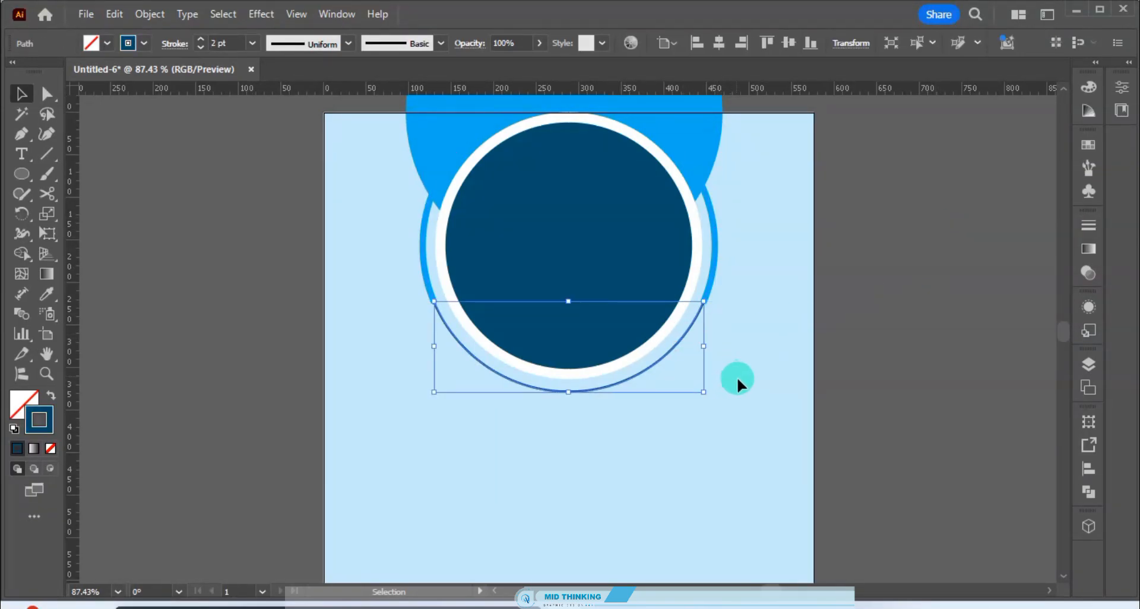
{"action": "key", "text": "ctrl+shift+bracketleft"}
{"action": "key", "text": "ctrl+bracketleft"}
{"action": "key", "text": "ctrl+bracketright"}
{"action": "left_click", "coordinate": [927, 380]}
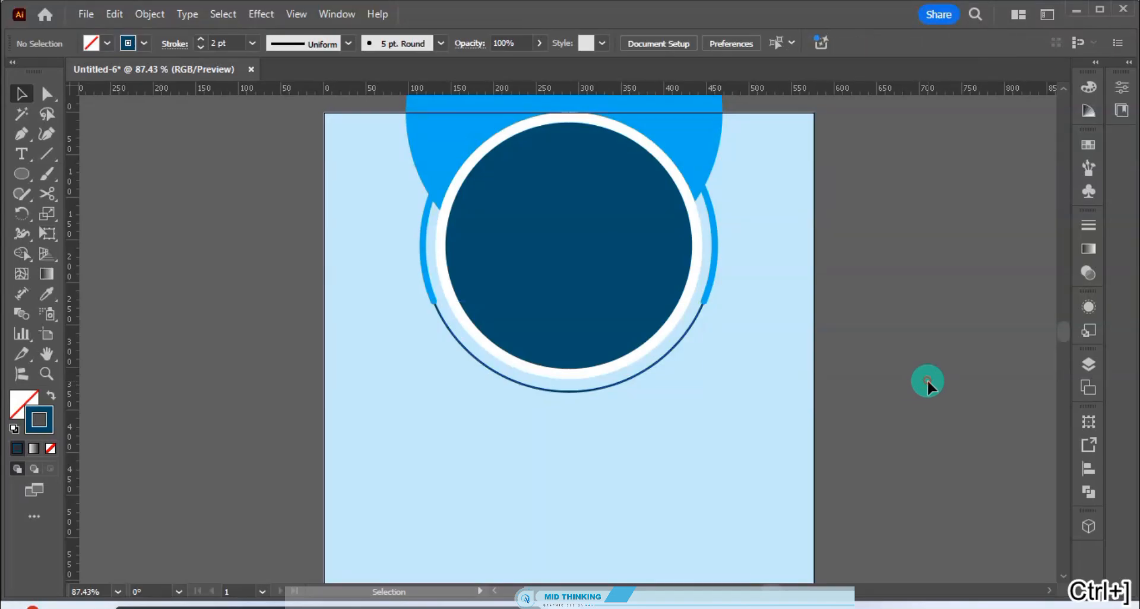
- Increase the blue upper arc's stroke weight to 10 pt
{"action": "key", "text": "ctrl+0"}
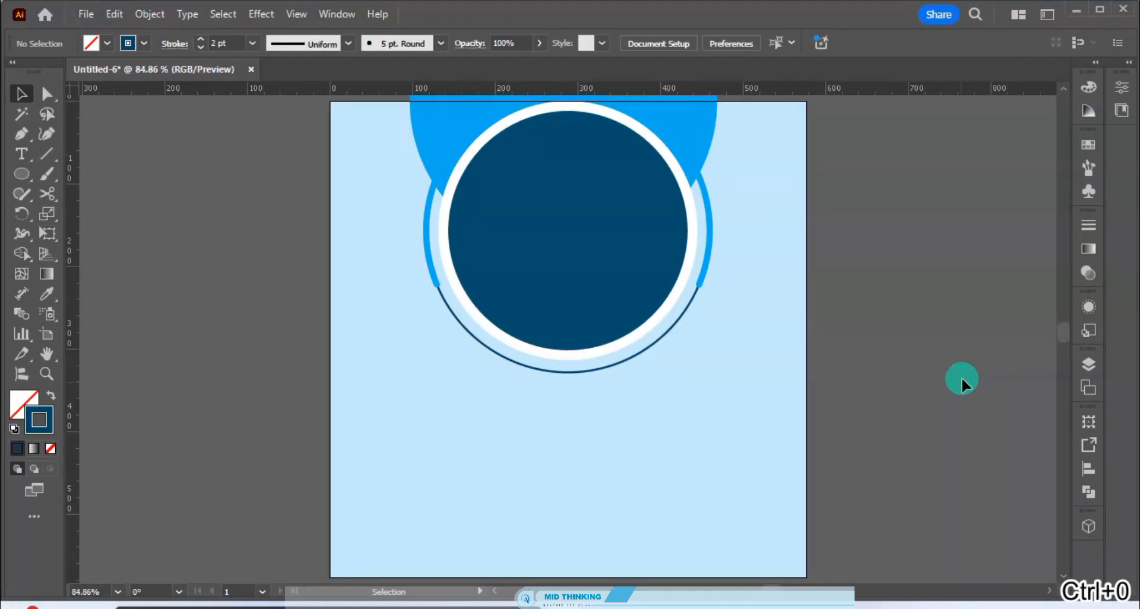
{"action": "left_click", "coordinate": [704, 268]}
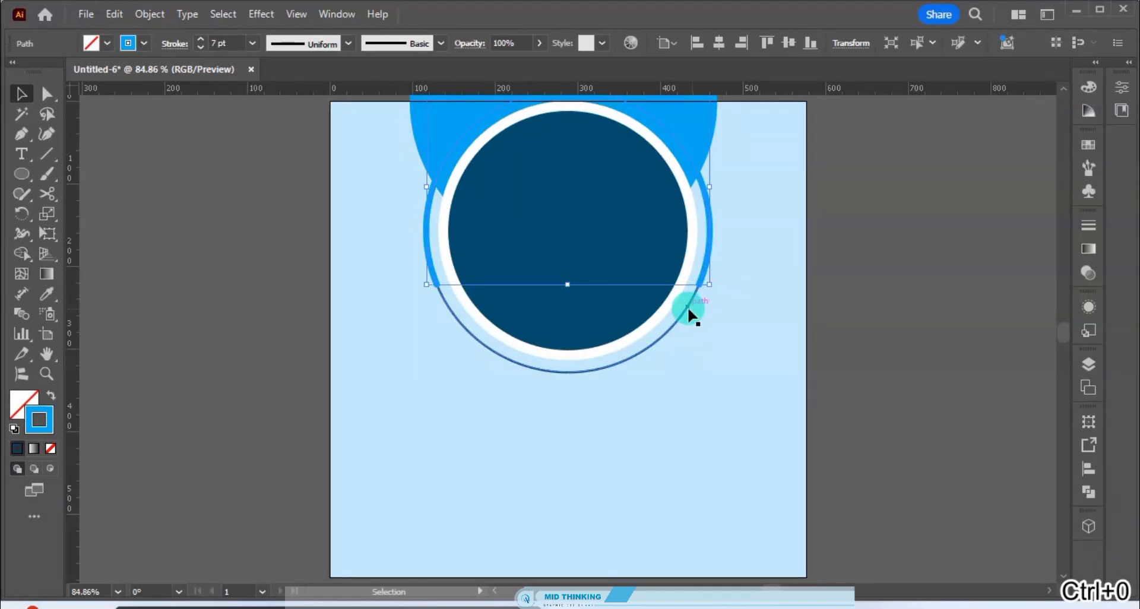
{"action": "key", "text": "Up"}
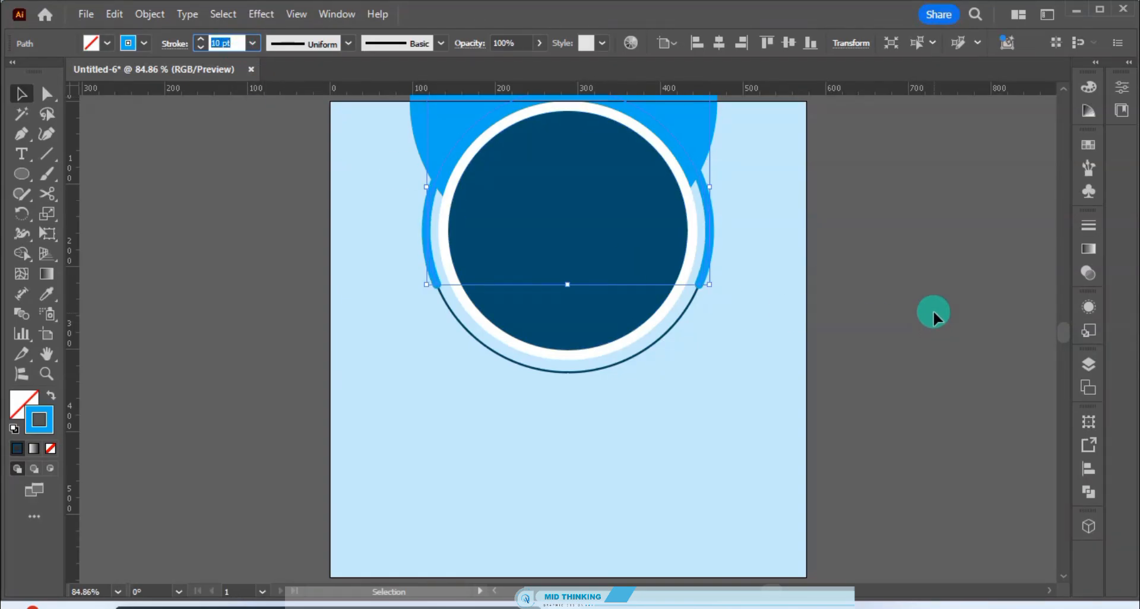
{"action": "left_click", "coordinate": [934, 309]}
- Set the dark lower arc's stroke weight to 3 pt
{"action": "left_click", "coordinate": [617, 362]}
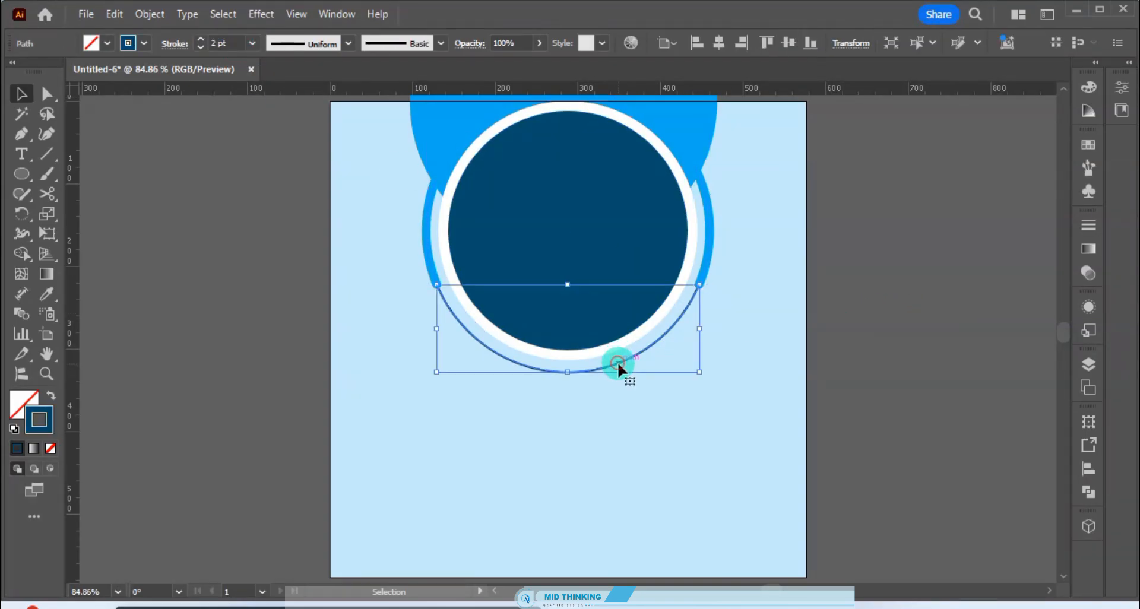
{"action": "left_click", "coordinate": [236, 43]}
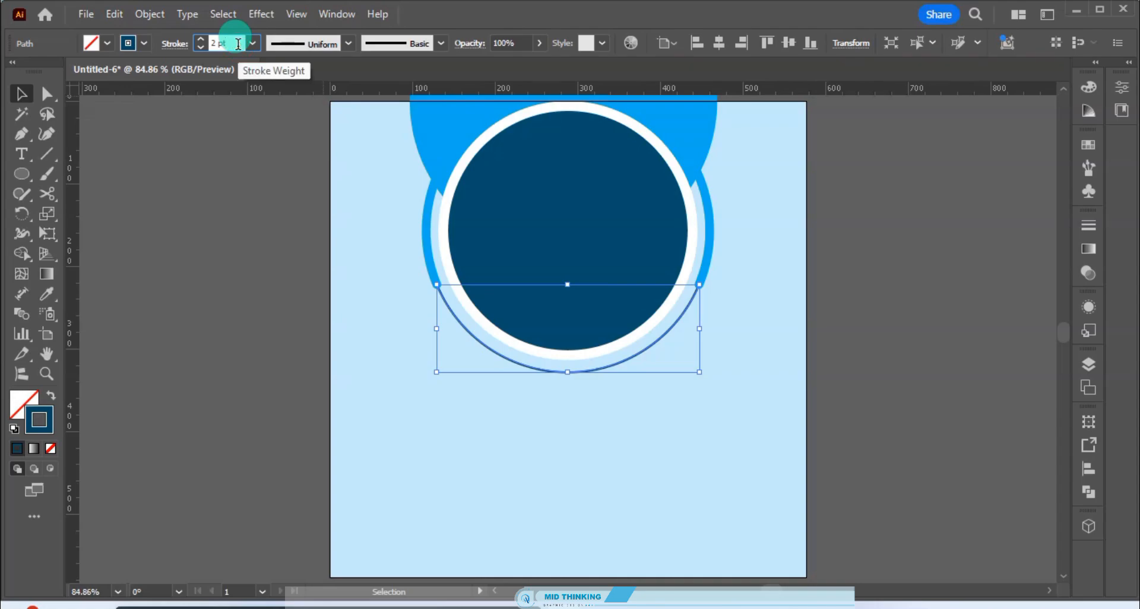
{"action": "key", "text": "Up"}
{"action": "left_click", "coordinate": [879, 365]}
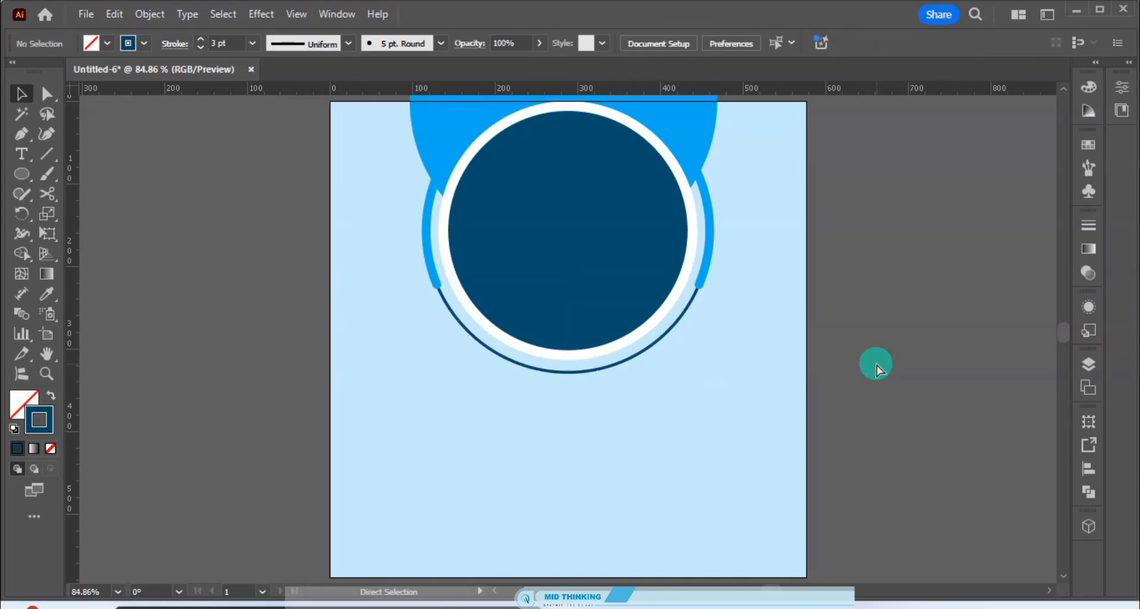
{"action": "key", "text": "ctrl+0"}
- Unlock all locked objects, including the light blue background square
{"action": "left_click_drag", "start_coordinate": [875, 348], "coordinate": [867, 381]}
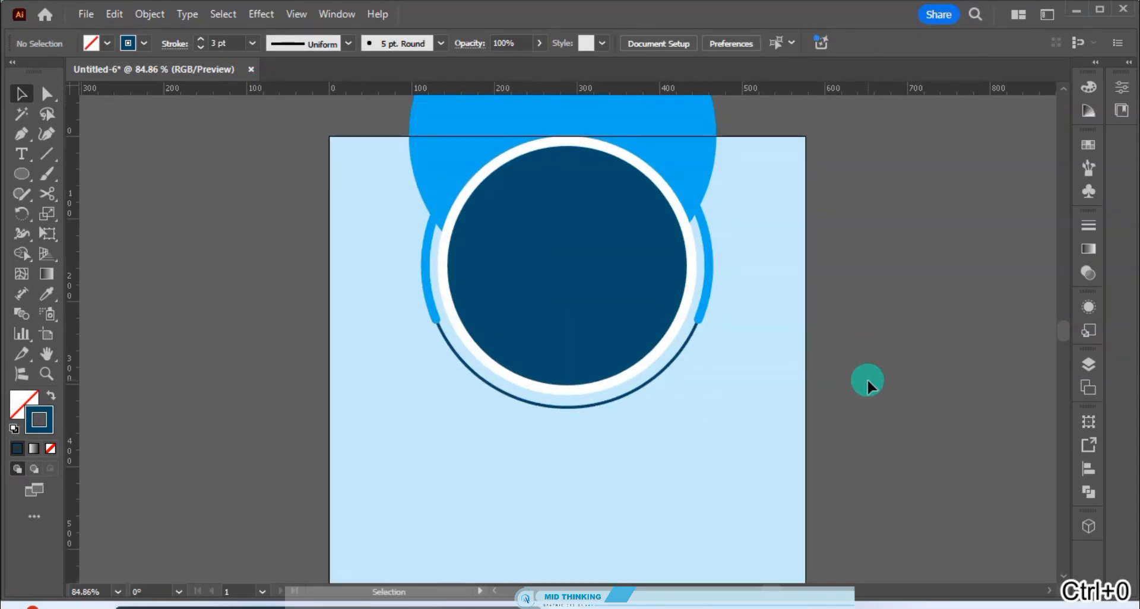
{"action": "left_click_drag", "start_coordinate": [877, 321], "coordinate": [876, 443]}
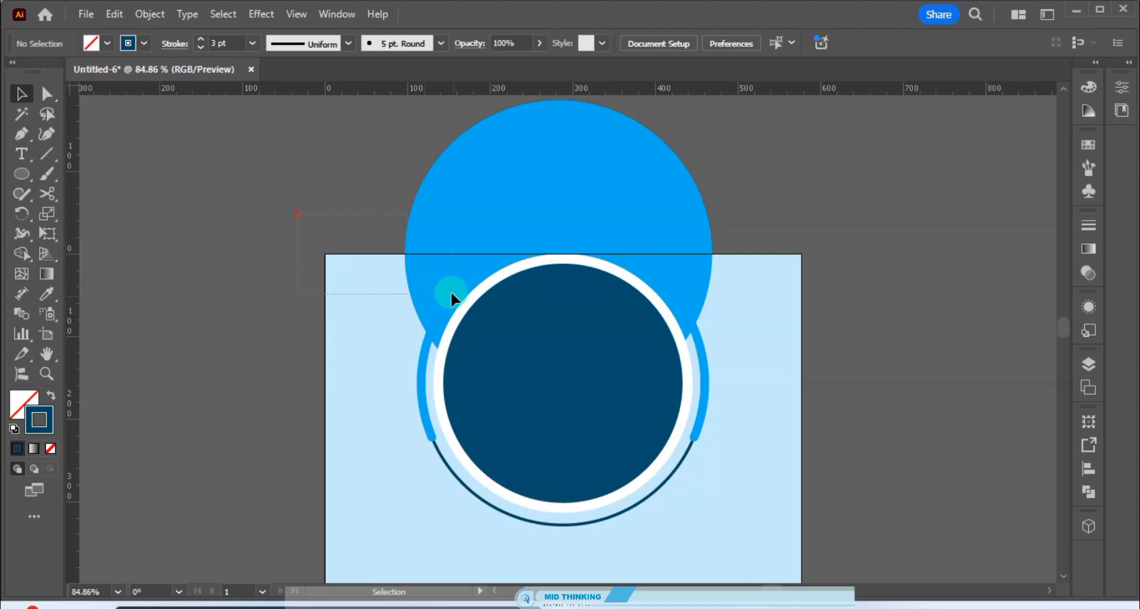
{"action": "left_click_drag", "start_coordinate": [451, 294], "coordinate": [408, 294]}
{"action": "left_click", "coordinate": [363, 298]}
{"action": "key", "text": "ctrl+alt+2"}
- Remove the part of the large blue circle that extends above the background square using Shape Builder
{"action": "left_click", "coordinate": [297, 221]}
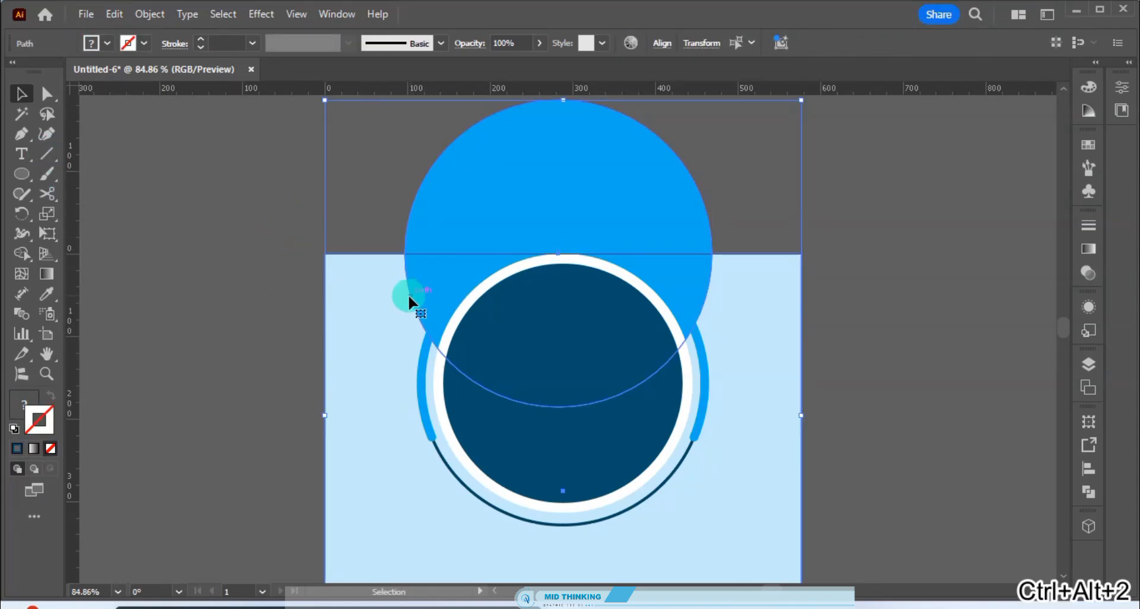
{"action": "left_click", "coordinate": [22, 253]}
{"action": "left_click_drag", "start_coordinate": [392, 200], "coordinate": [713, 186]}
{"action": "key", "text": "v"}
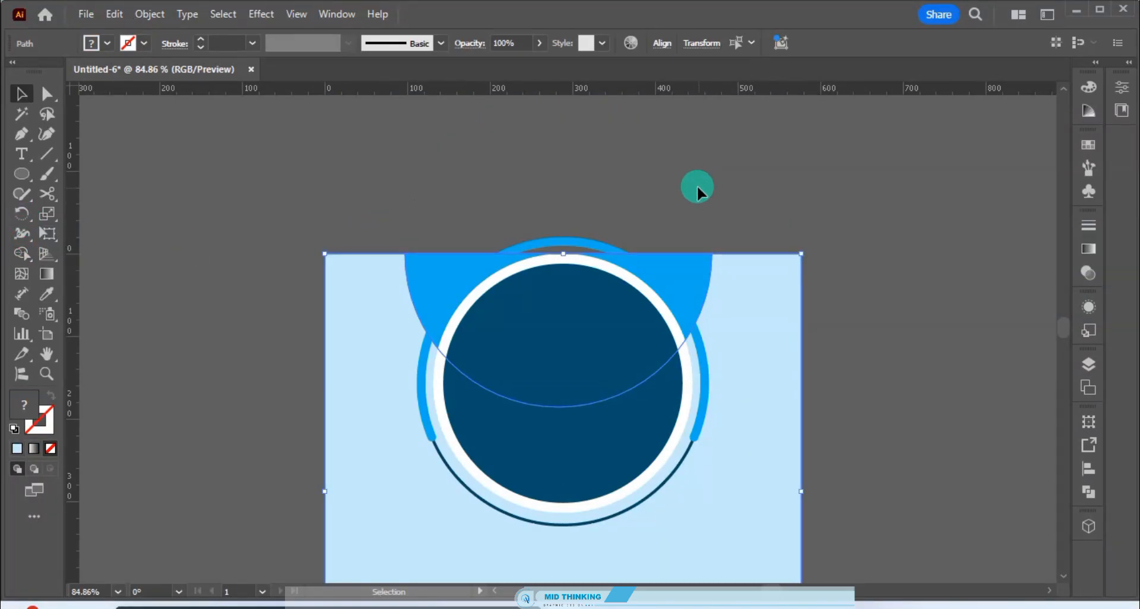
{"action": "left_click", "coordinate": [680, 187]}
- Trim the section of the blue upper arc above the background square with Shape Builder
{"action": "left_click_drag", "start_coordinate": [606, 200], "coordinate": [599, 153]}
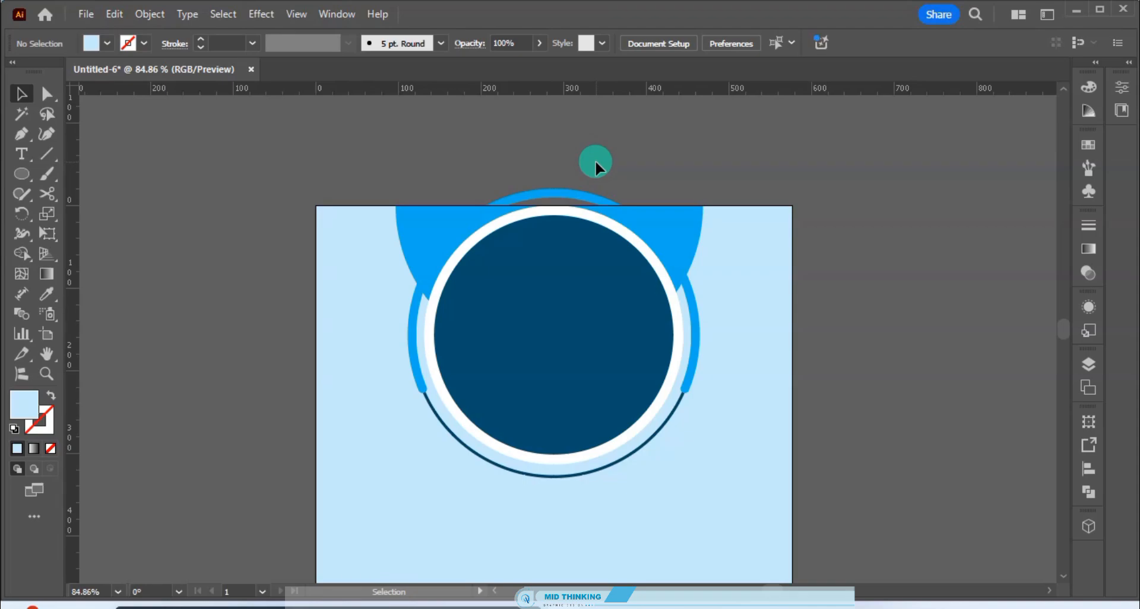
{"action": "left_click", "coordinate": [572, 200]}
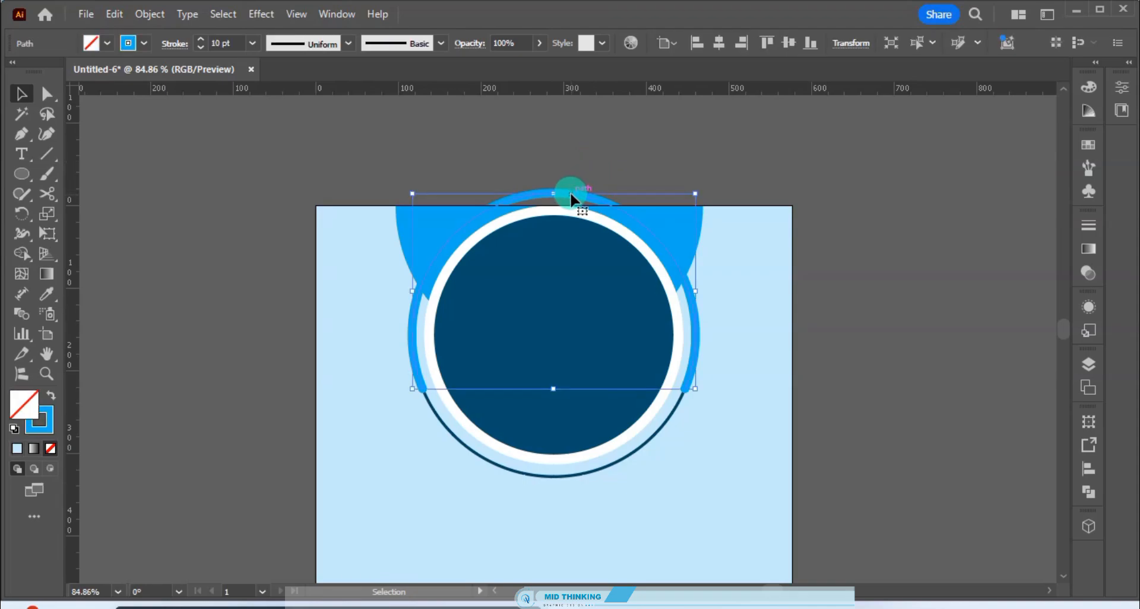
{"action": "left_click", "coordinate": [352, 248], "text": "shift"}
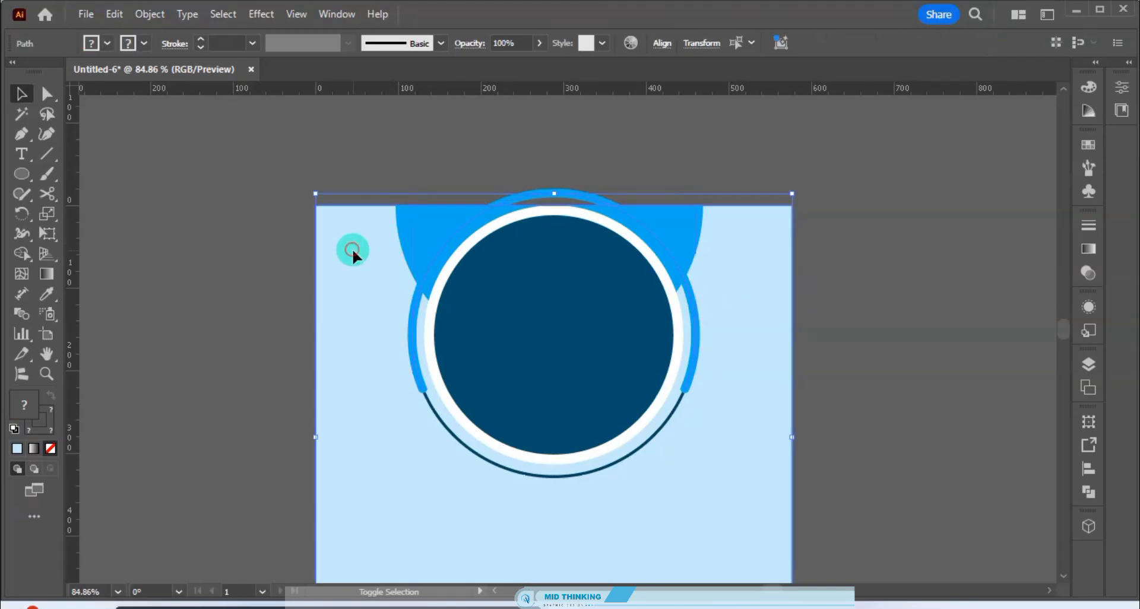
{"action": "left_click", "coordinate": [21, 254]}
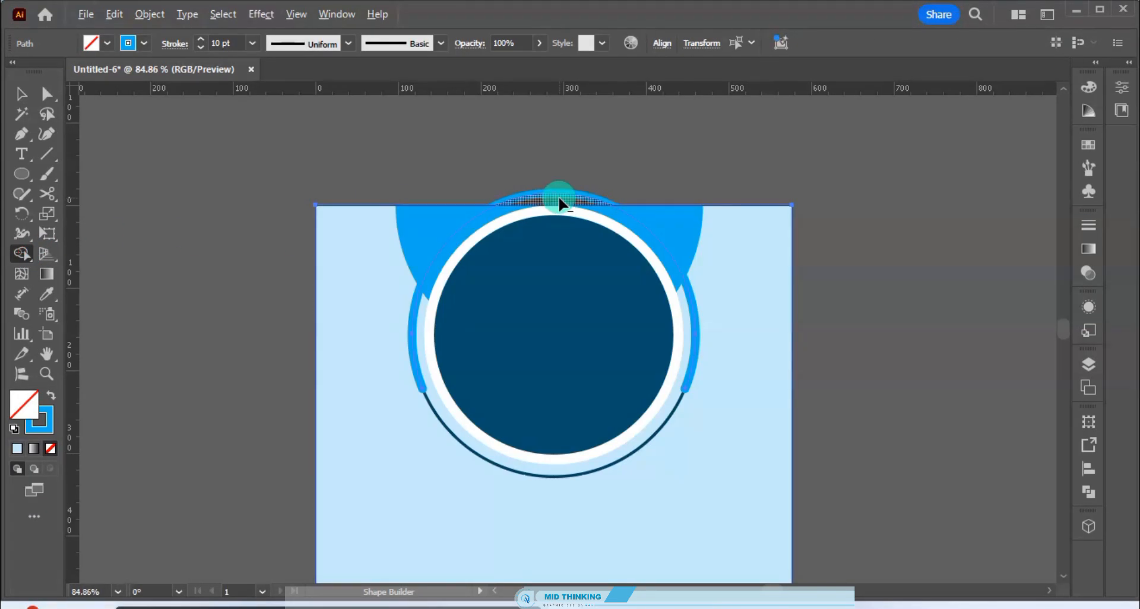
{"action": "left_click", "coordinate": [558, 195], "text": "alt"}
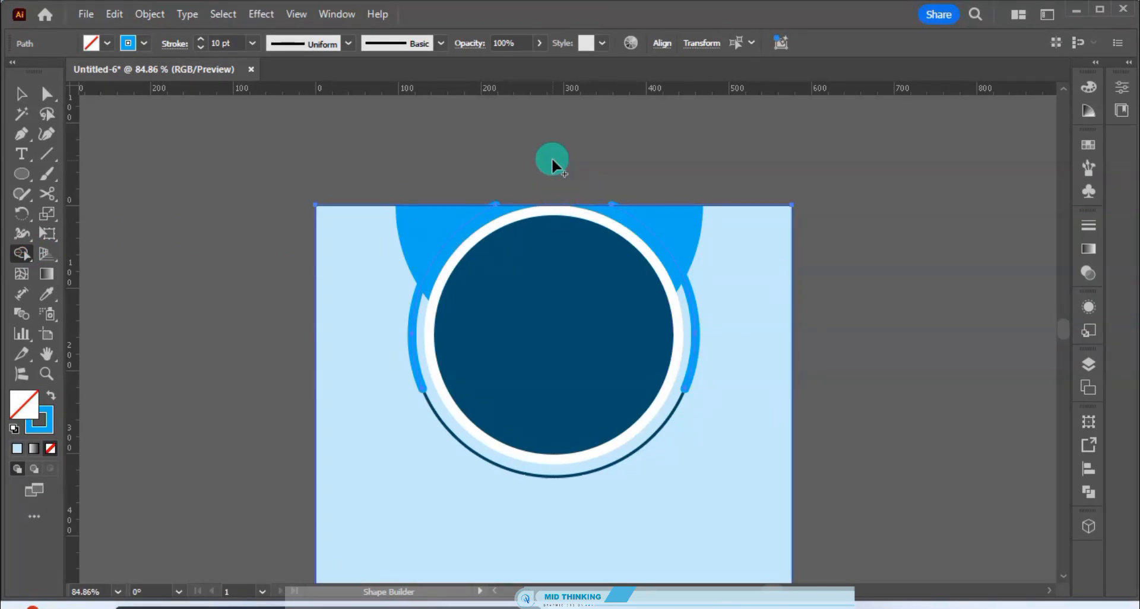
{"action": "key", "text": "v"}
{"action": "left_click", "coordinate": [551, 158]}
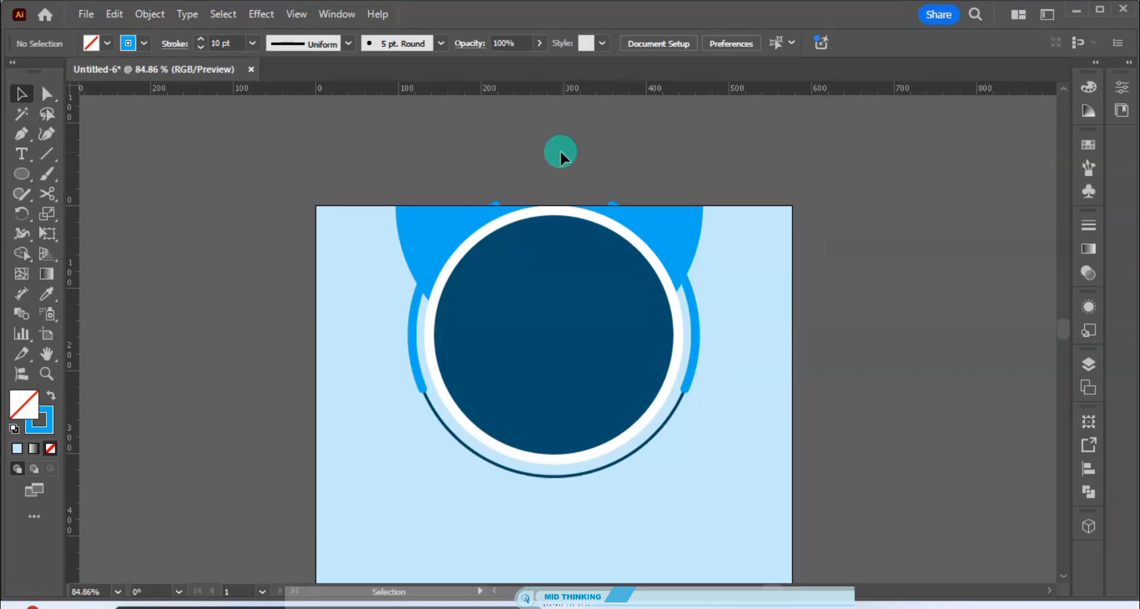
{"action": "key", "text": "ctrl+0"}
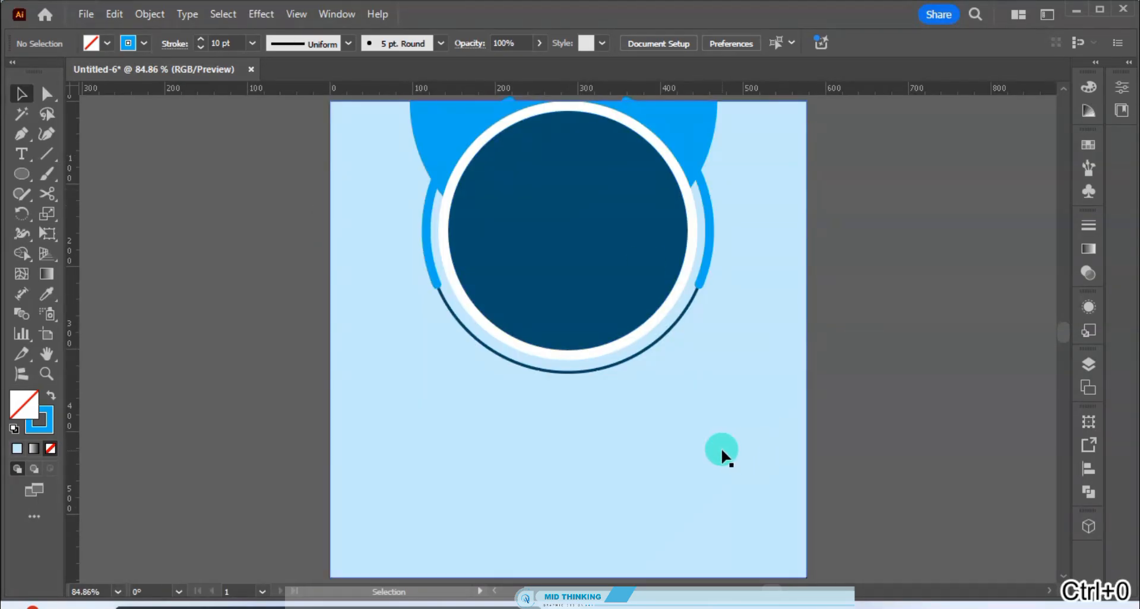
- Add the text "Creative" below the circles and centre-align its paragraph
{"action": "key", "text": "t"}
{"action": "left_click", "coordinate": [567, 432]}
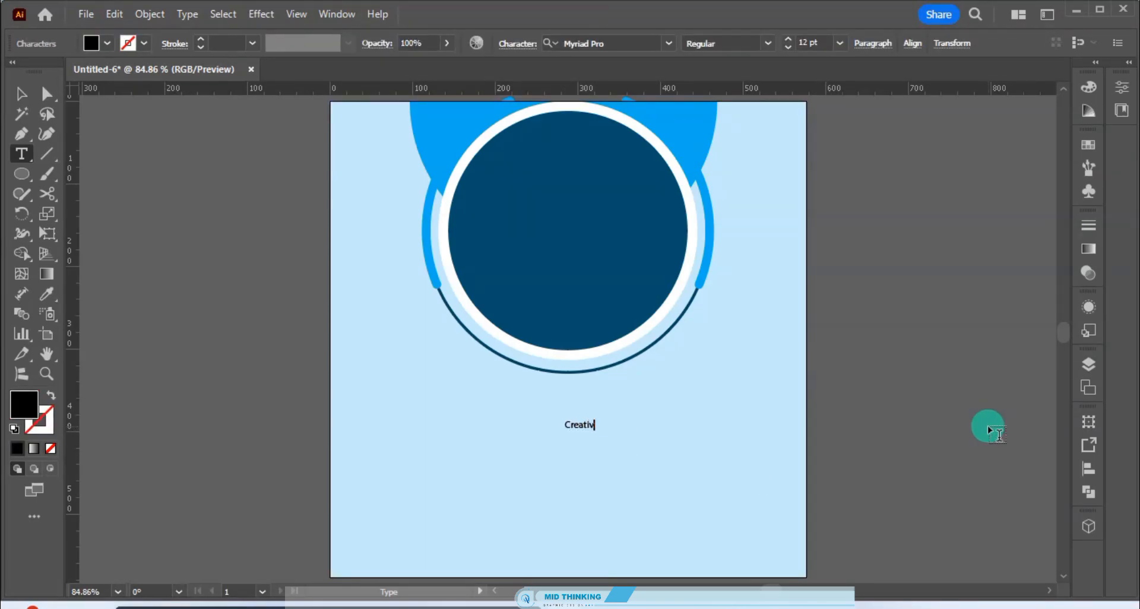
{"action": "type", "text": "Creative"}
{"action": "key", "text": "ctrl+a"}
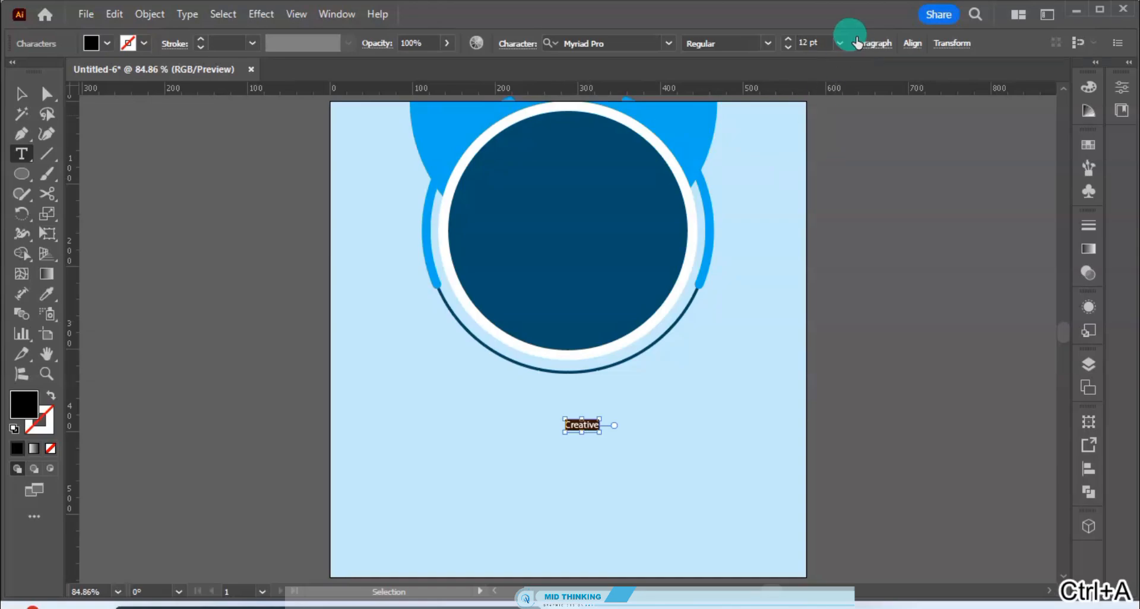
{"action": "left_click", "coordinate": [868, 43]}
{"action": "left_click", "coordinate": [740, 74]}
{"action": "key", "text": "Escape"}
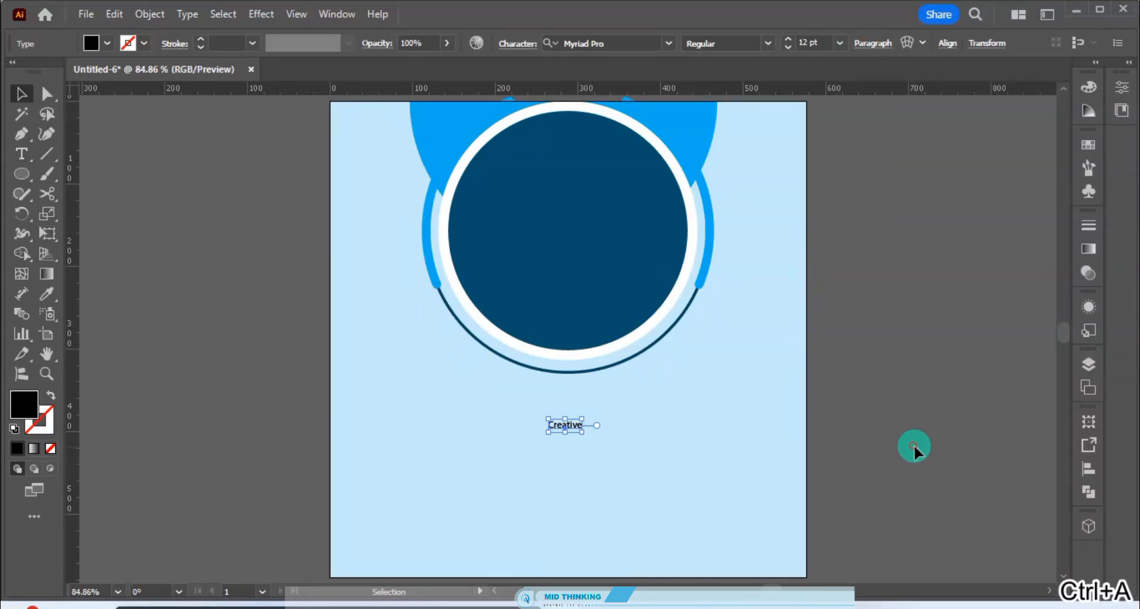
{"action": "left_click", "coordinate": [914, 444]}
- Enlarge the "Creative" text to about 26 pt, duplicate it directly below, and change the copy to "Marketing Agency"
{"action": "mouse_move", "coordinate": [571, 426]}
{"action": "left_mouse_down"}
{"action": "mouse_move", "coordinate": [579, 411]}
{"action": "mouse_move", "coordinate": [579, 433]}
{"action": "left_mouse_up"}
{"action": "double_click", "coordinate": [579, 433]}
{"action": "double_click", "coordinate": [578, 435]}
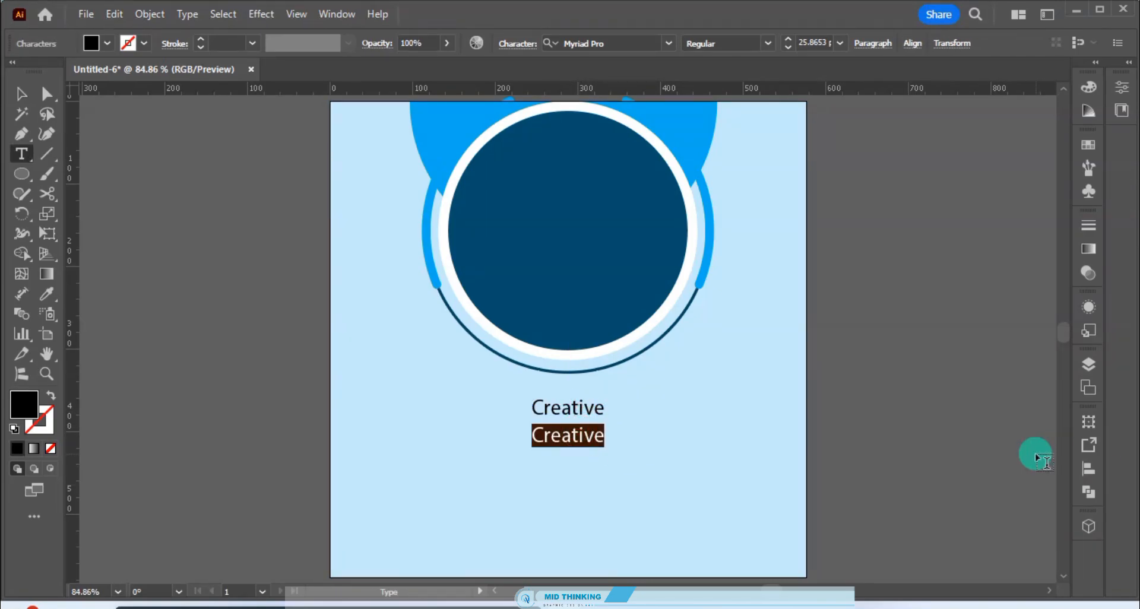
{"action": "type", "text": "Marketi"}
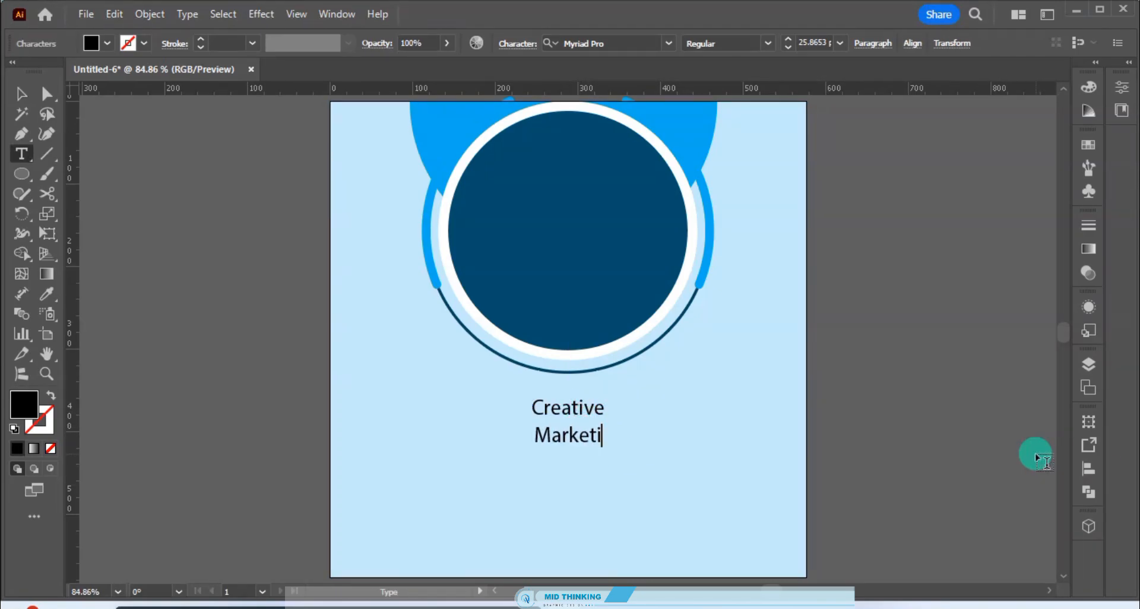
{"action": "type", "text": "ng Agenc"}
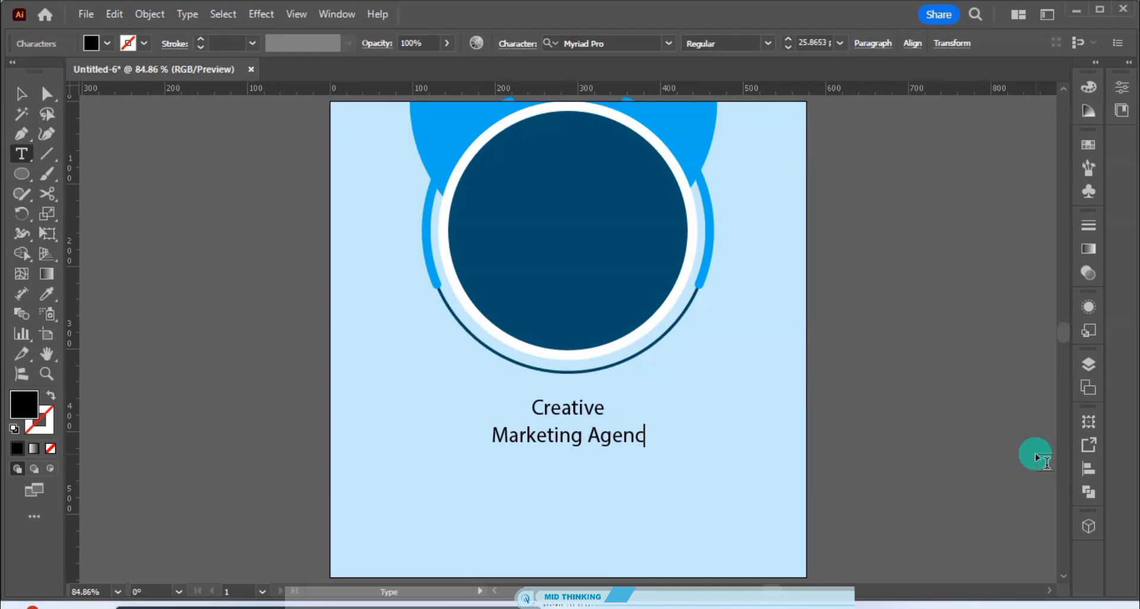
{"action": "type", "text": "y"}
- Format "Marketing Agency" as Bold in All Caps and enlarge it to about 34 pt, centred under "Creative"
{"action": "key", "text": "ctrl+a"}
{"action": "key", "text": "ctrl+t"}
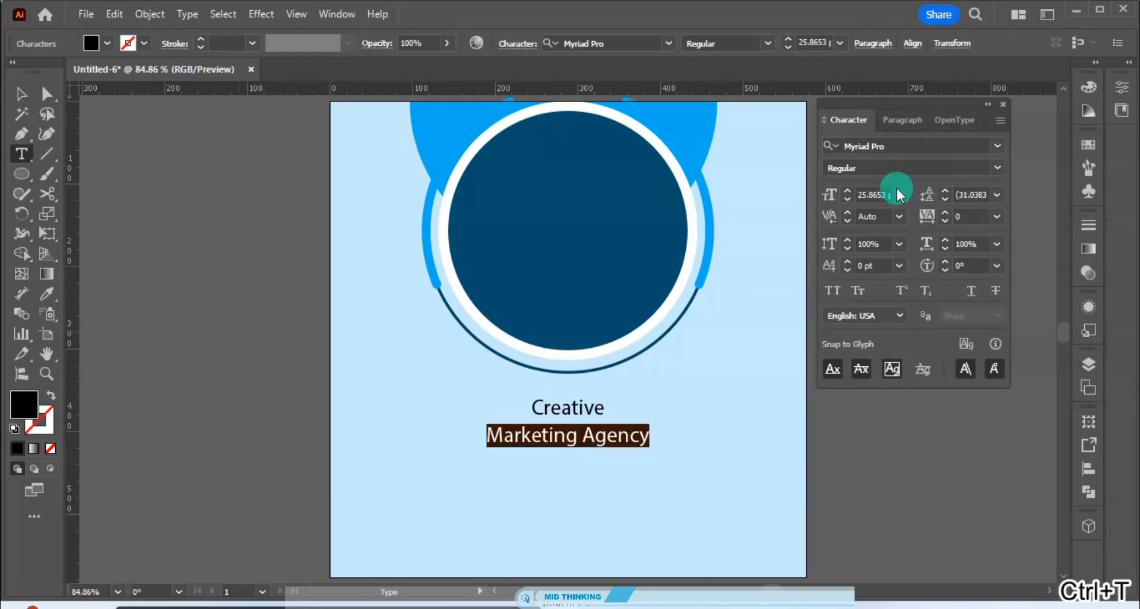
{"action": "left_click", "coordinate": [996, 169]}
{"action": "left_click", "coordinate": [883, 330]}
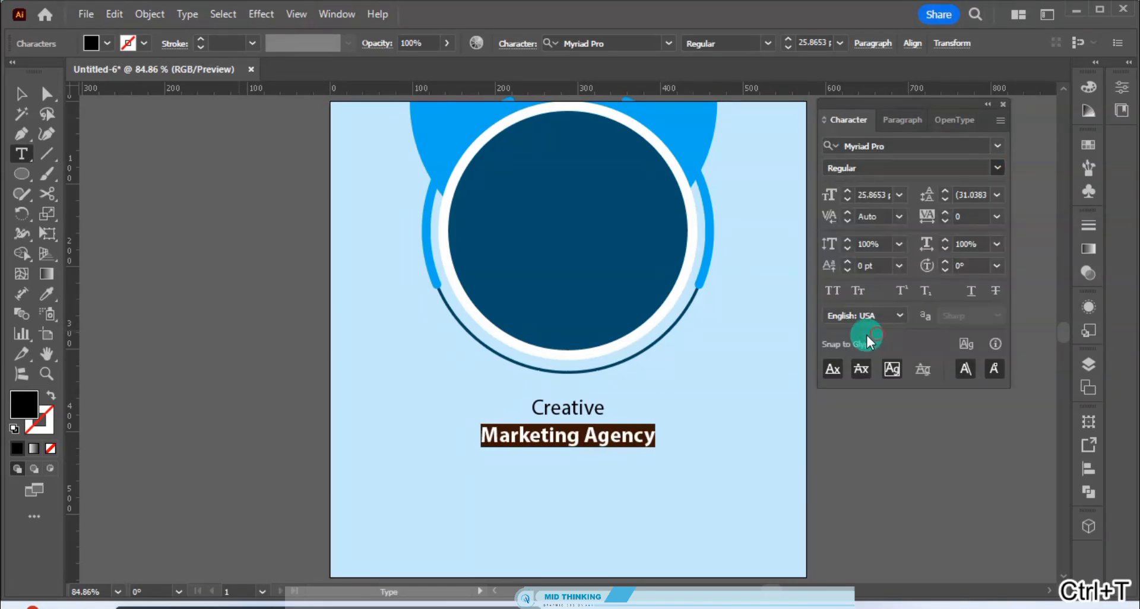
{"action": "left_click", "coordinate": [835, 292]}
{"action": "key", "text": "Escape"}
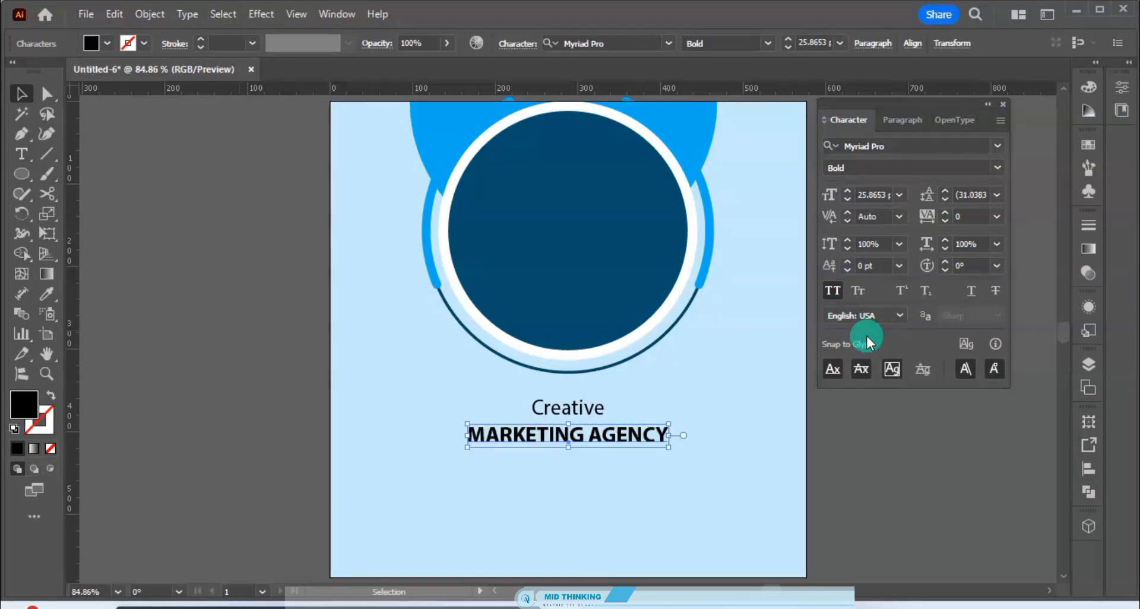
{"action": "left_click", "coordinate": [1002, 105]}
{"action": "left_click", "coordinate": [981, 266]}
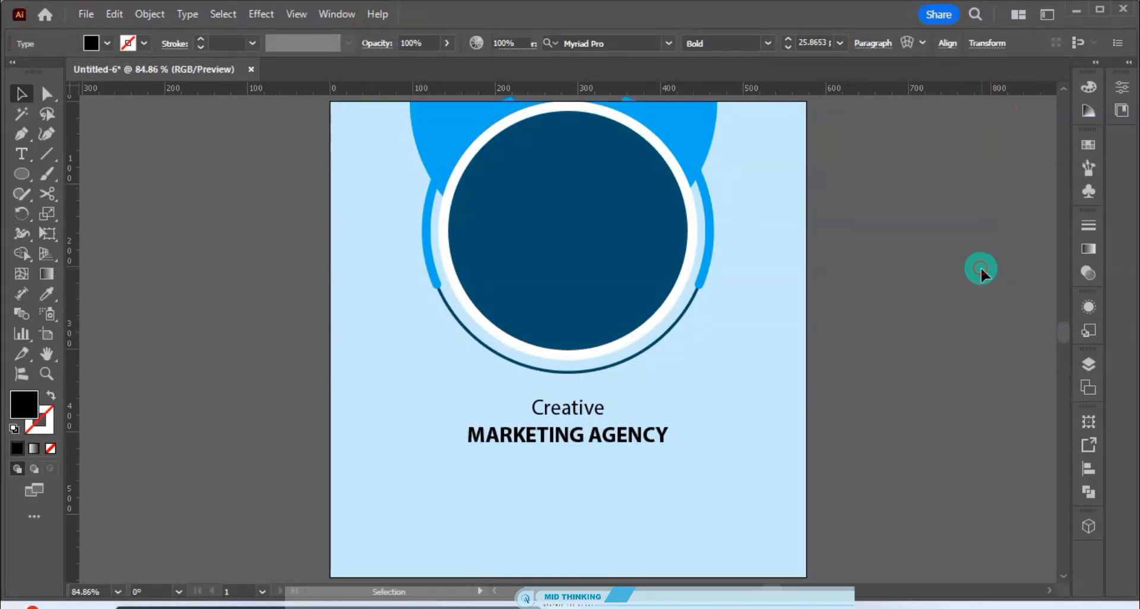
{"action": "left_click", "coordinate": [607, 435]}
{"action": "mouse_move", "coordinate": [561, 442]}
{"action": "left_mouse_down"}
{"action": "mouse_move", "coordinate": [582, 448]}
{"action": "mouse_move", "coordinate": [580, 438]}
{"action": "left_mouse_up"}
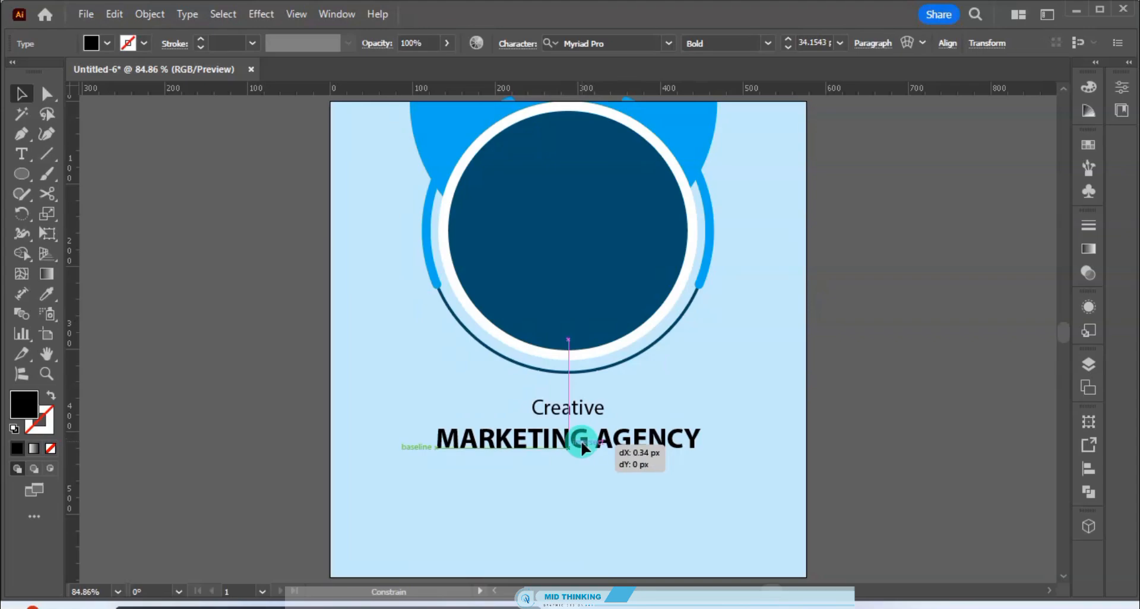
- Try the Avantage font on the "Creative" text
{"action": "left_click", "coordinate": [580, 403]}
{"action": "left_click", "coordinate": [668, 44]}
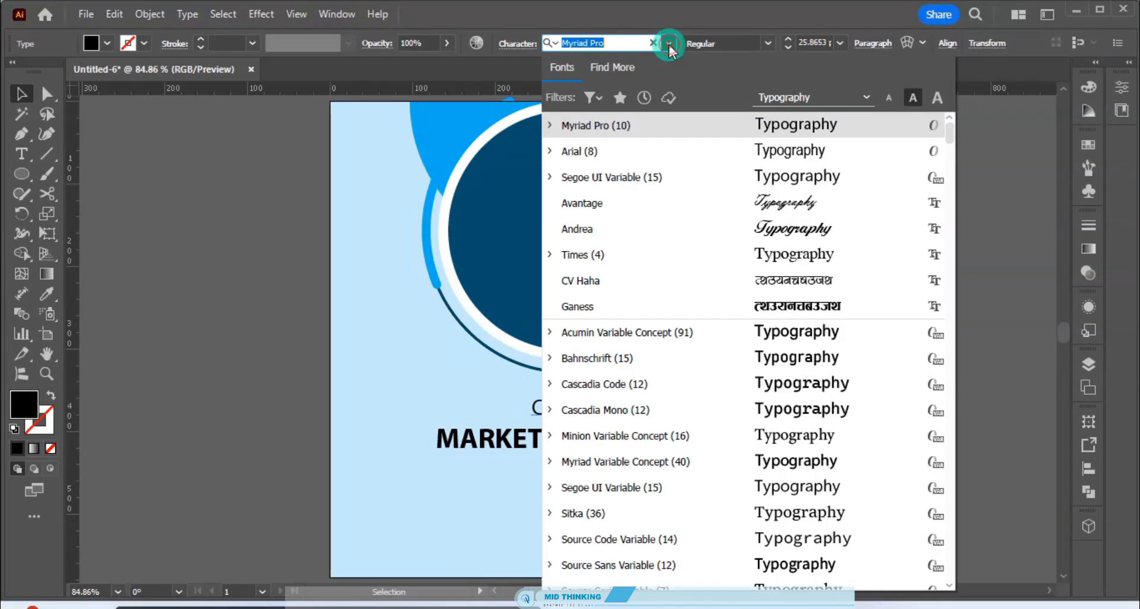
{"action": "left_click", "coordinate": [758, 205]}
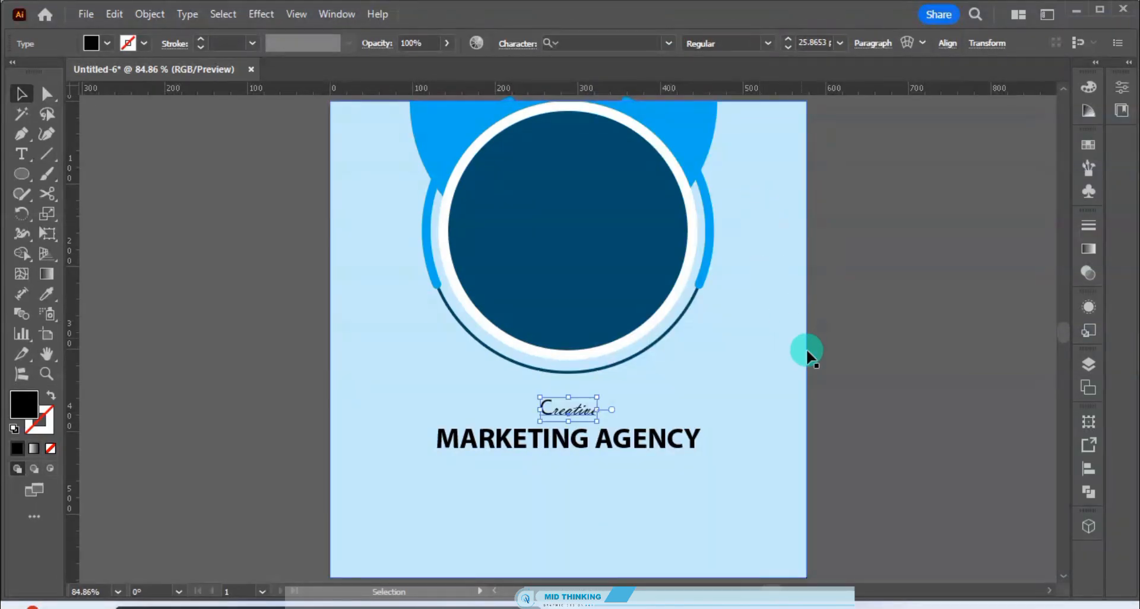
{"action": "left_click_drag", "start_coordinate": [806, 348], "coordinate": [695, 333]}
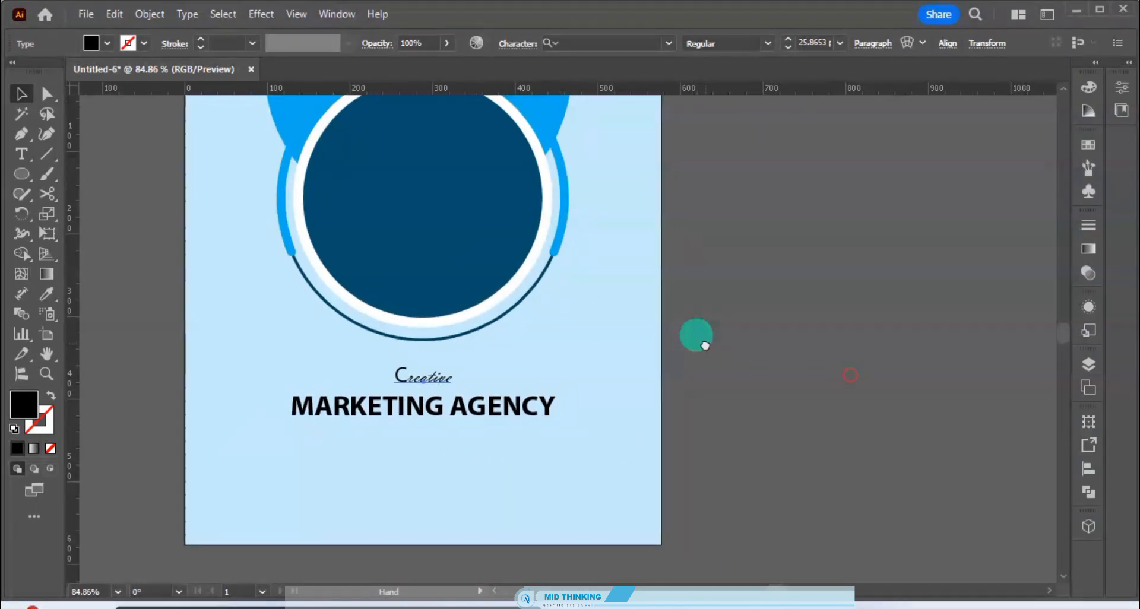
- Set the font of the "Creative" text to Andrea
{"action": "left_click", "coordinate": [668, 44]}
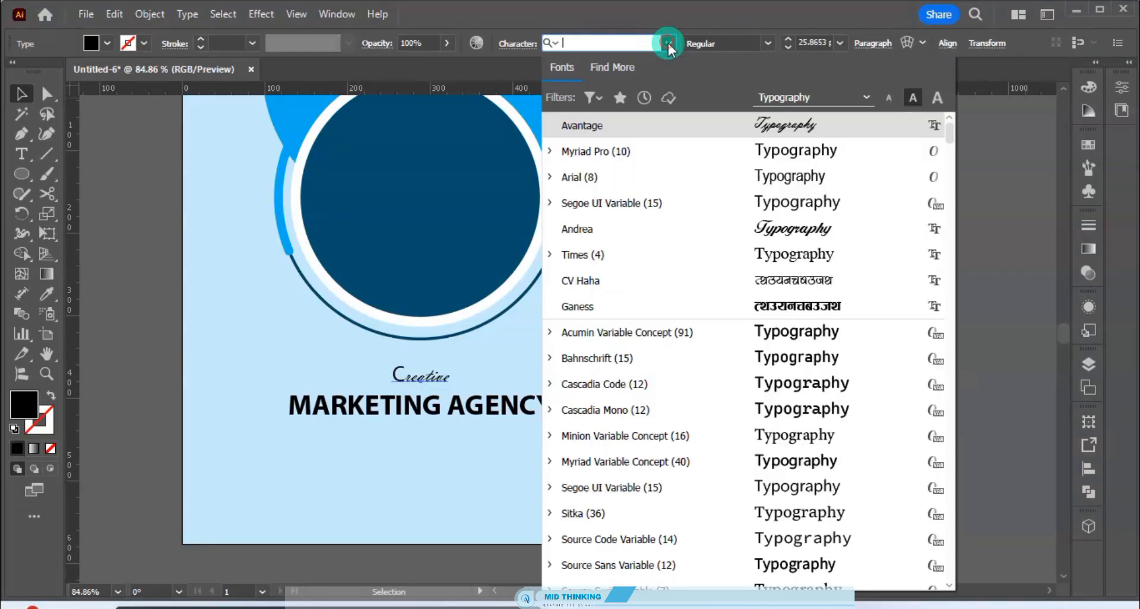
{"action": "left_click", "coordinate": [811, 230]}
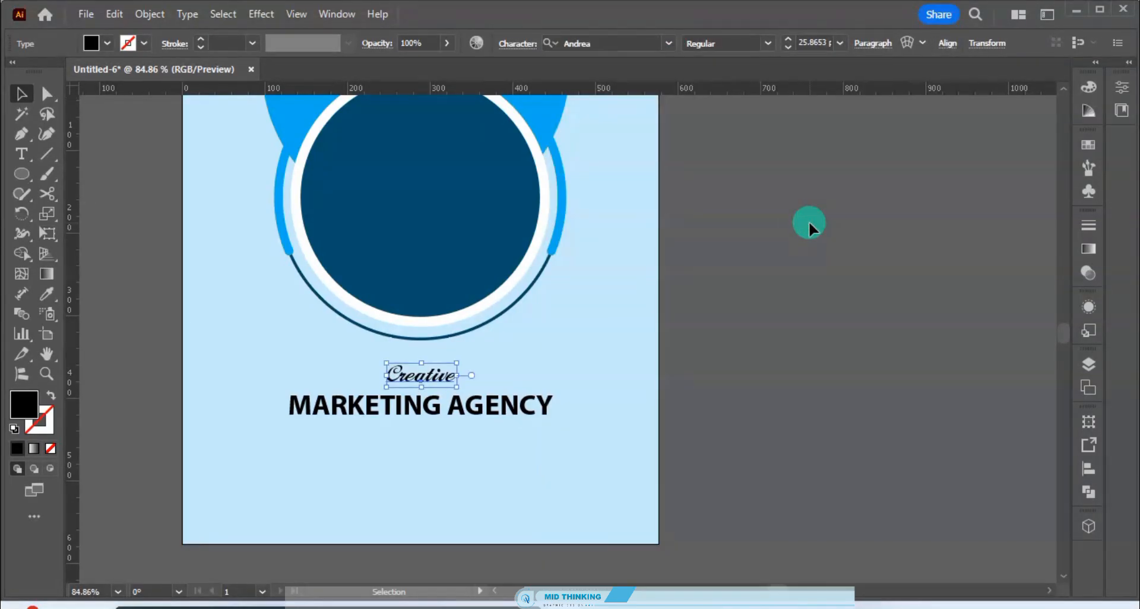
{"action": "left_click", "coordinate": [751, 216]}
{"action": "left_click_drag", "start_coordinate": [734, 338], "coordinate": [867, 267]}
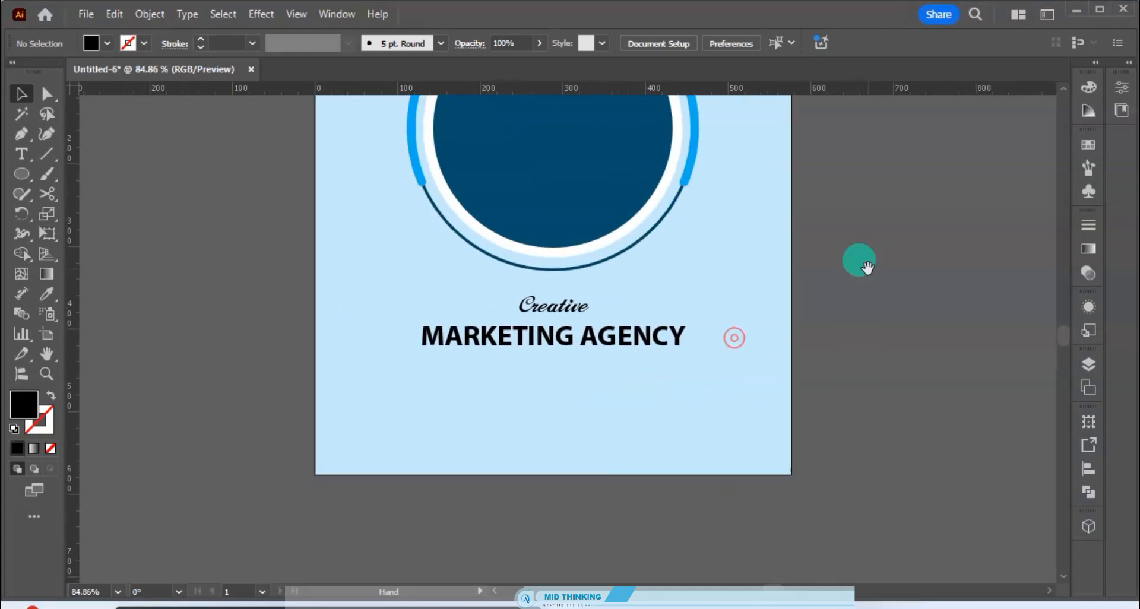
- Enlarge the "Creative" text from its centre and nudge "MARKETING AGENCY" up closer beneath it
{"action": "left_click", "coordinate": [570, 309]}
{"action": "mouse_move", "coordinate": [552, 292]}
{"action": "left_mouse_down"}
{"action": "mouse_move", "coordinate": [555, 262]}
{"action": "mouse_move", "coordinate": [554, 284]}
{"action": "left_mouse_up"}
{"action": "left_click", "coordinate": [560, 335]}
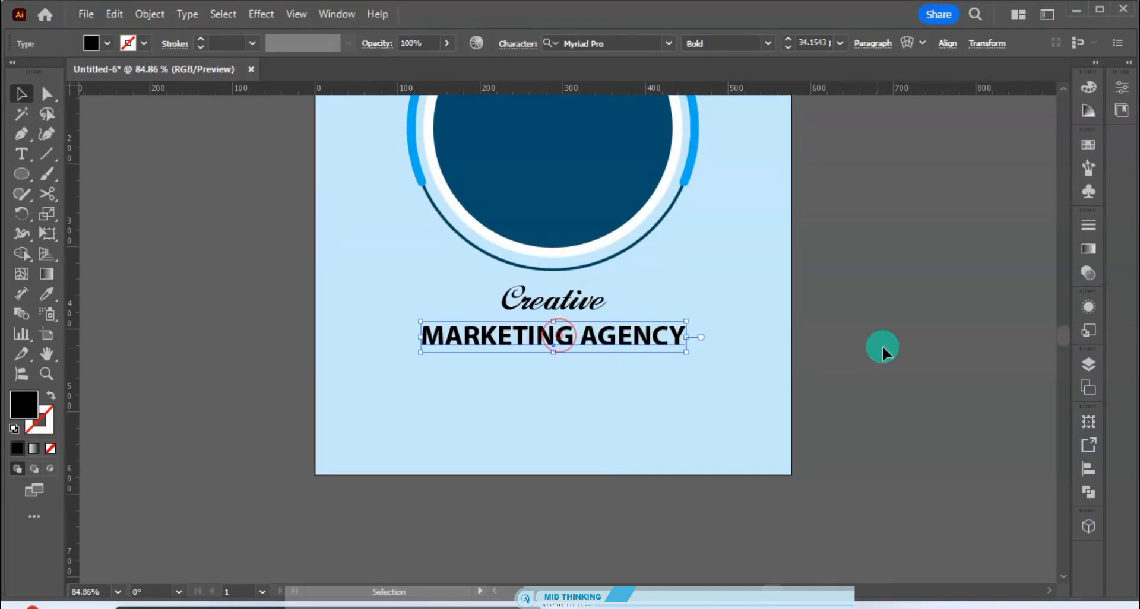
{"action": "key", "text": "Up"}
{"action": "key", "text": "Up"}
{"action": "key", "text": "Up"}
{"action": "key", "text": "Up"}
{"action": "key", "text": "Up"}
{"action": "key", "text": "Up"}
{"action": "key", "text": "Up"}
{"action": "key", "text": "Up"}
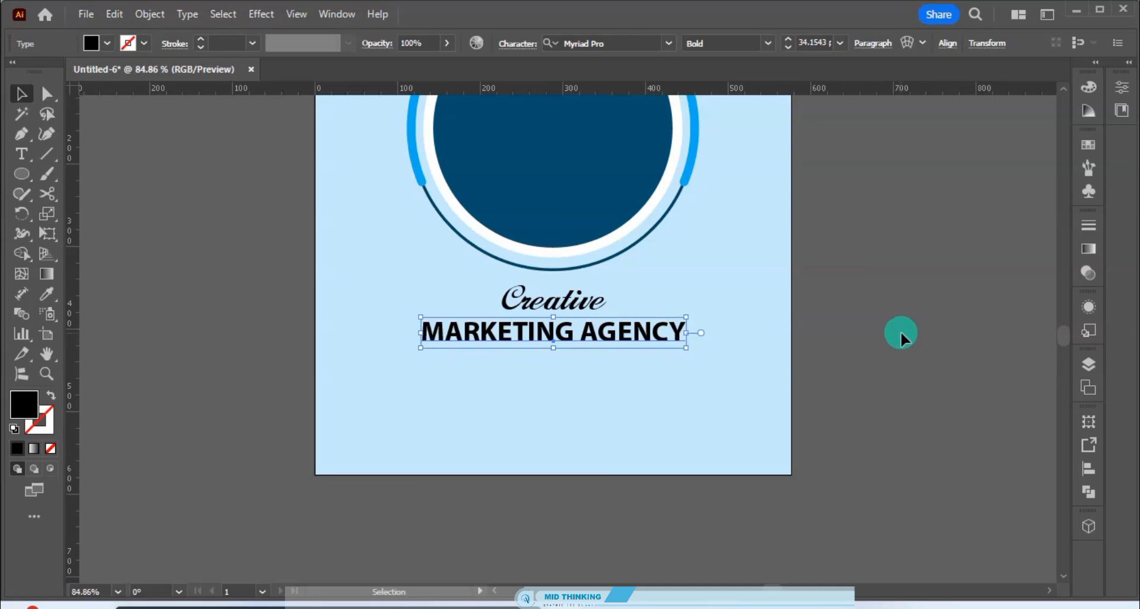
{"action": "left_click", "coordinate": [902, 337]}
- Move both heading lines together slightly down, away from the circular ring
{"action": "left_click", "coordinate": [588, 335]}
{"action": "left_click", "coordinate": [565, 306], "text": "shift"}
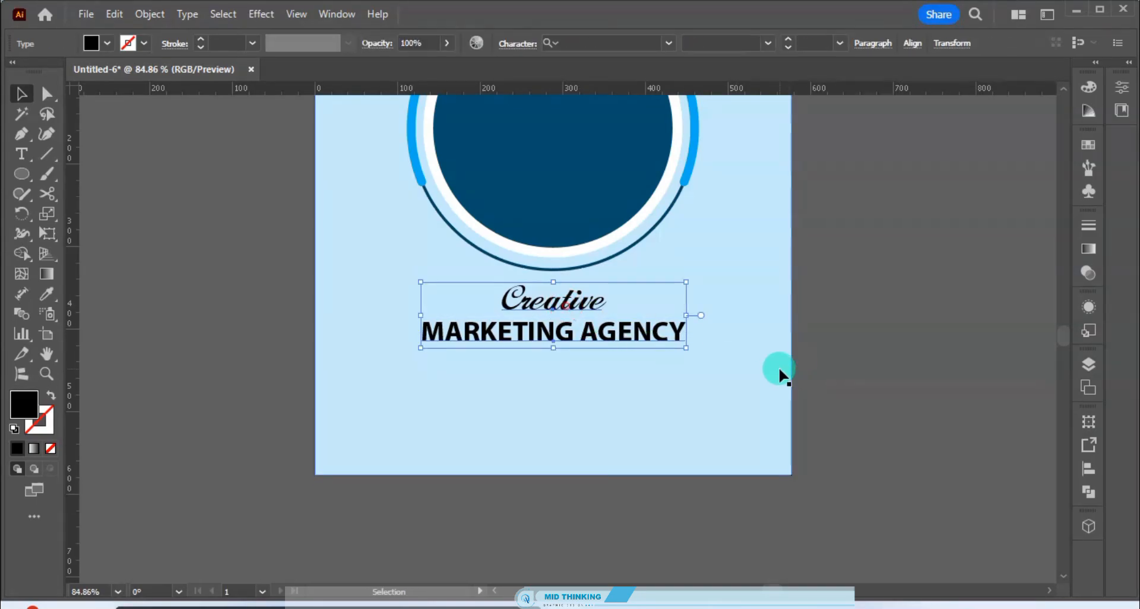
{"action": "key", "text": "shift+Down"}
{"action": "left_click", "coordinate": [862, 355]}
{"action": "key", "text": "space"}
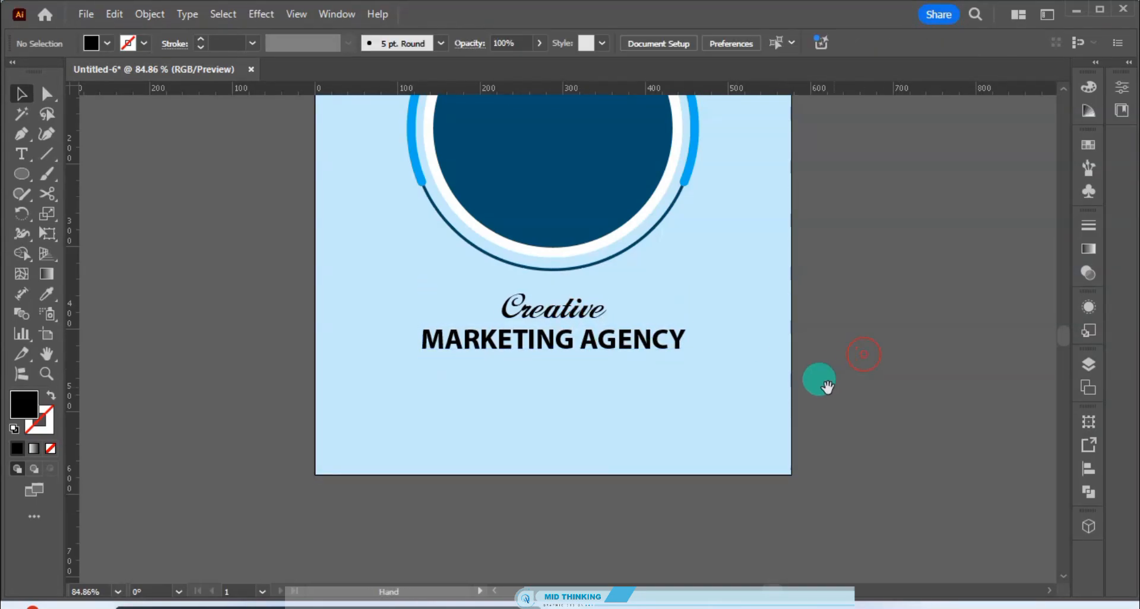
{"action": "left_click_drag", "start_coordinate": [830, 383], "coordinate": [863, 350]}
{"action": "left_click", "coordinate": [601, 312]}
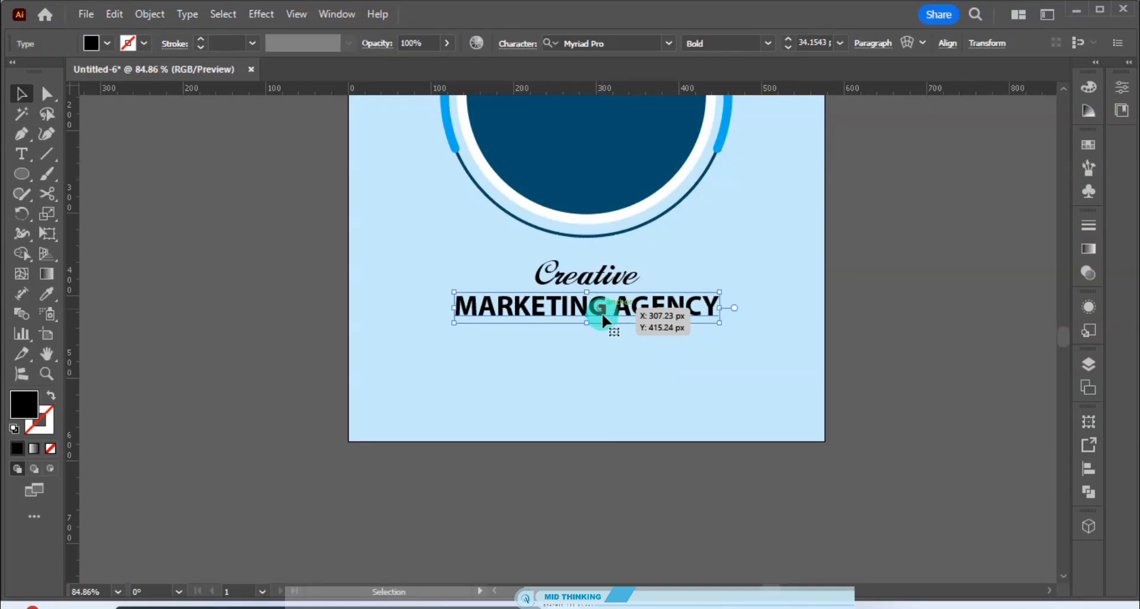
{"action": "left_click", "coordinate": [573, 494]}
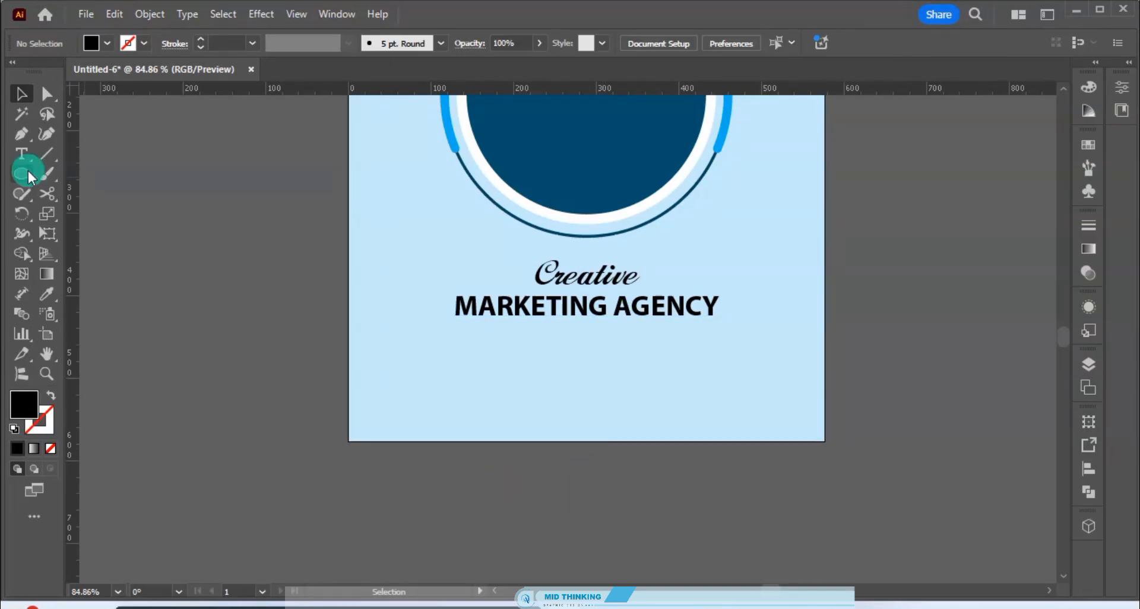
- Add a placeholder paragraph text frame below the heading and copy the "MARKETING AGENCY" text style onto it with the Eyedropper
{"action": "left_click", "coordinate": [22, 153]}
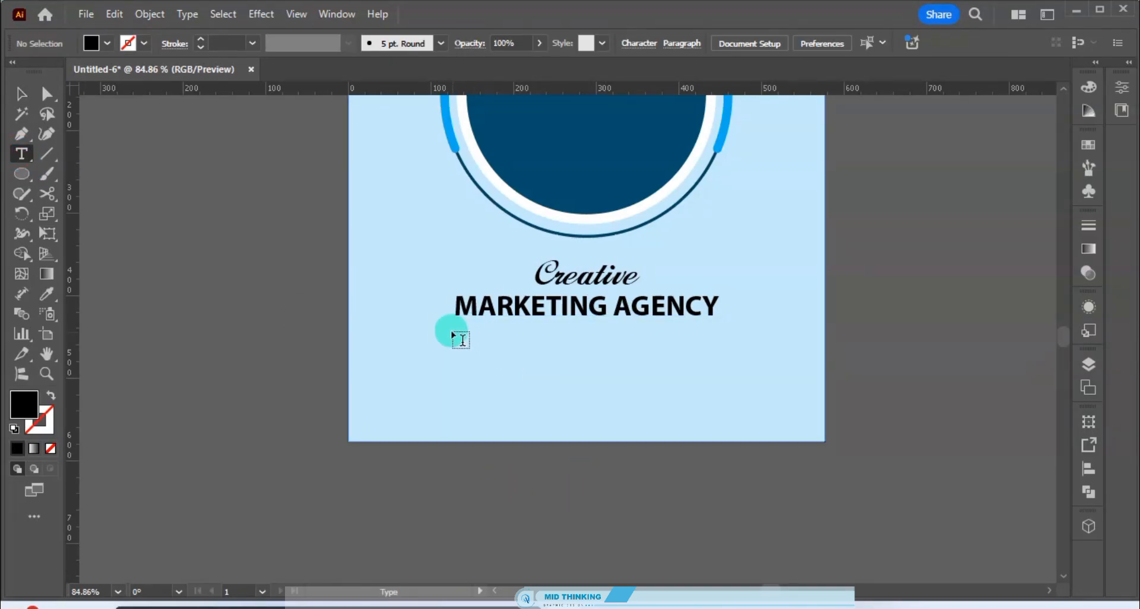
{"action": "left_click_drag", "start_coordinate": [435, 324], "coordinate": [762, 373]}
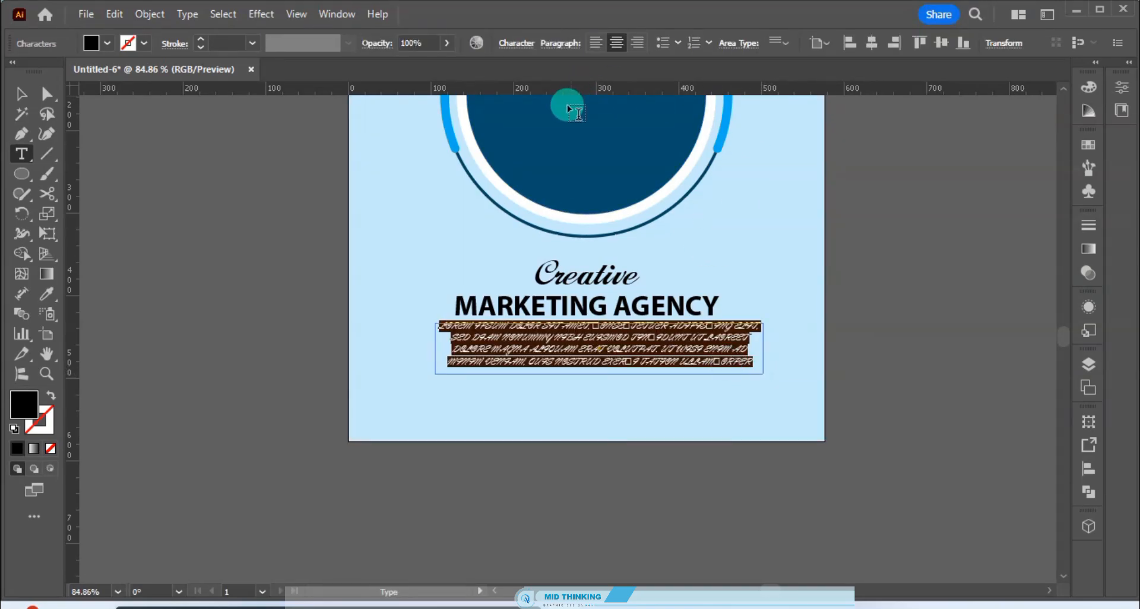
{"action": "left_click", "coordinate": [46, 293]}
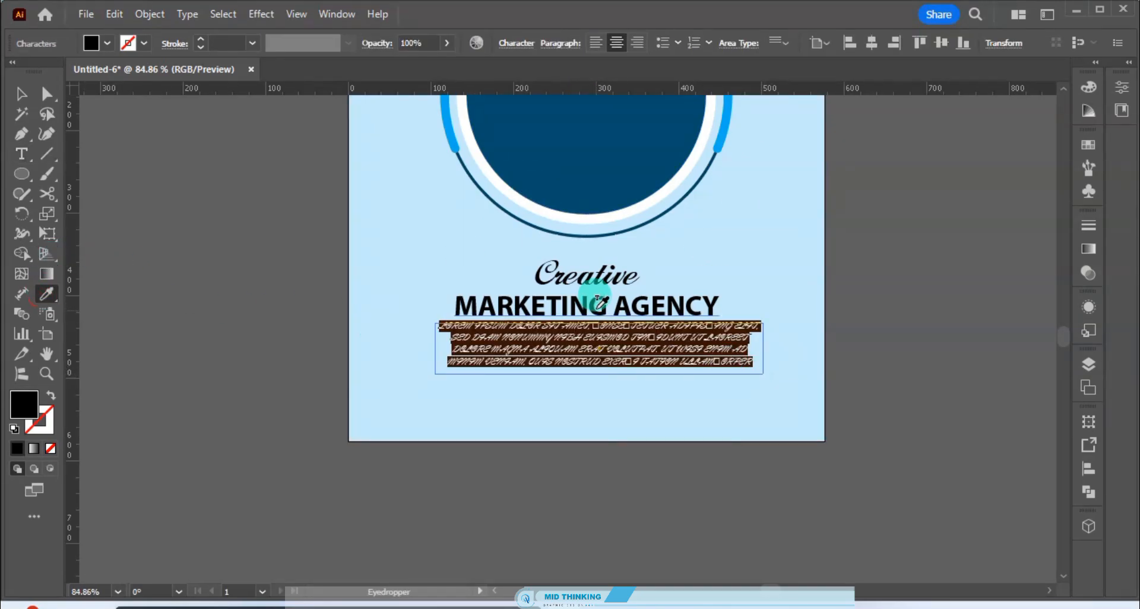
{"action": "left_click", "coordinate": [597, 302]}
{"action": "left_click", "coordinate": [21, 93]}
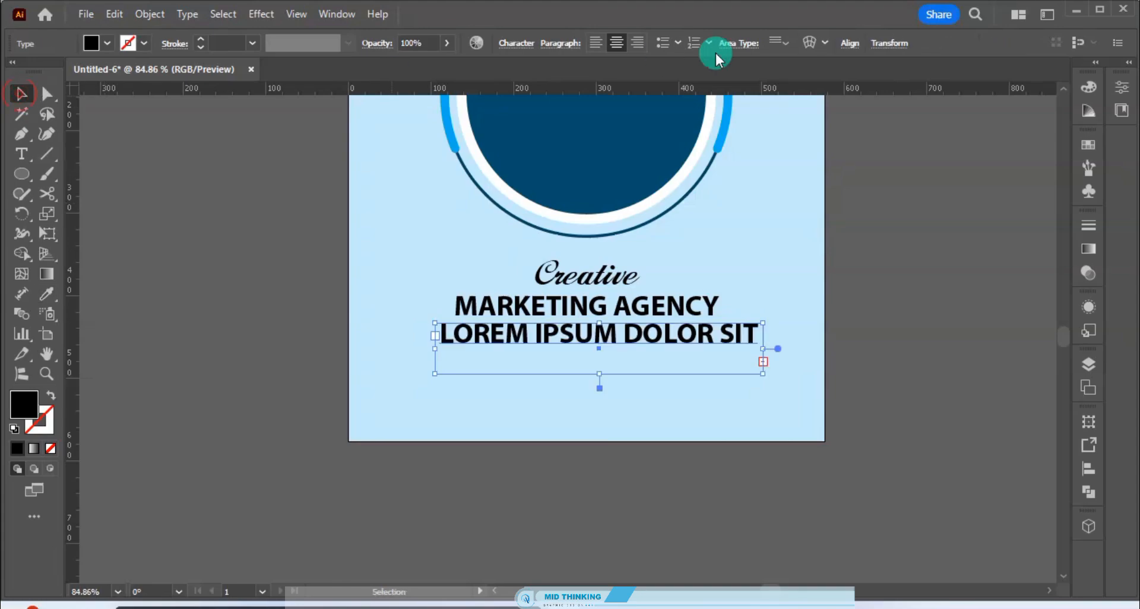
- Format the placeholder paragraph as Myriad Pro Regular at 15 pt and turn off All Caps
{"action": "key", "text": "ctrl+t"}
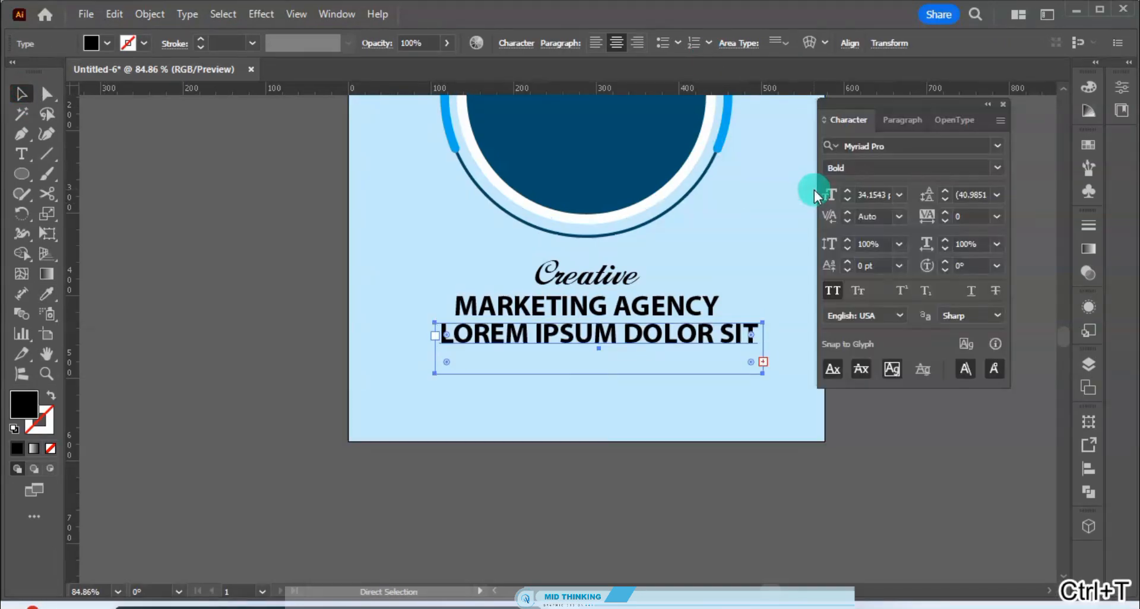
{"action": "left_click", "coordinate": [995, 168]}
{"action": "left_click", "coordinate": [870, 260]}
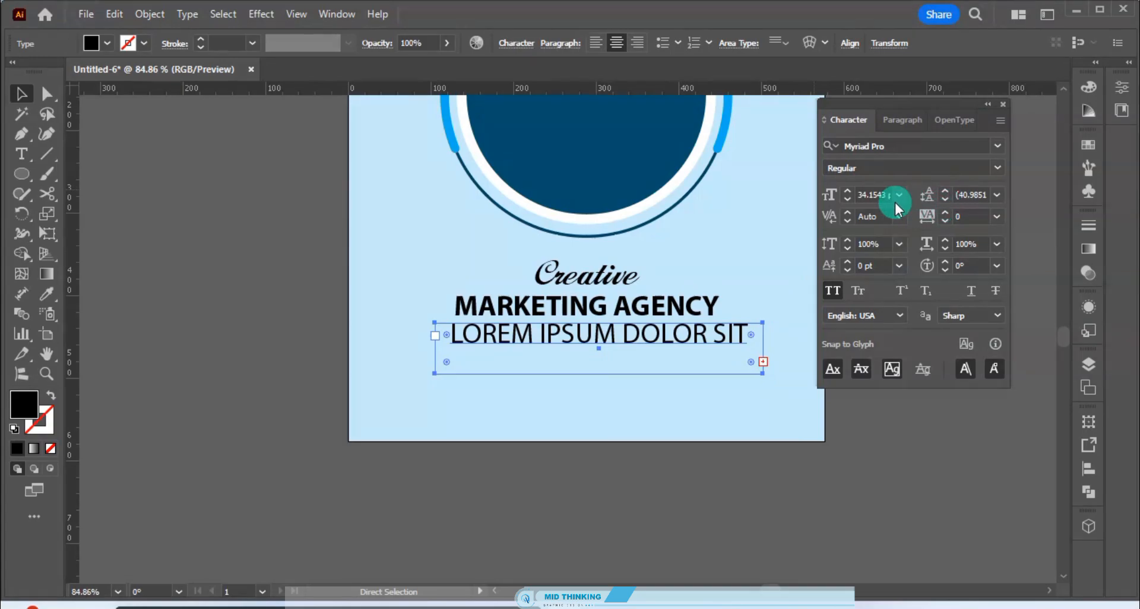
{"action": "left_click", "coordinate": [861, 195]}
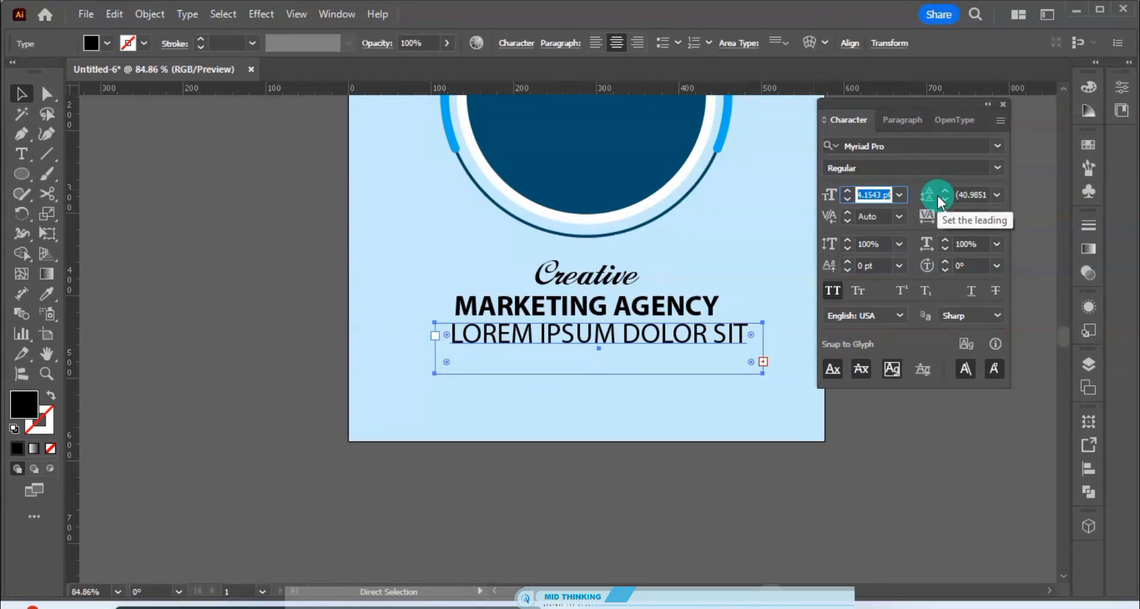
{"action": "type", "text": "15"}
{"action": "key", "text": "Return"}
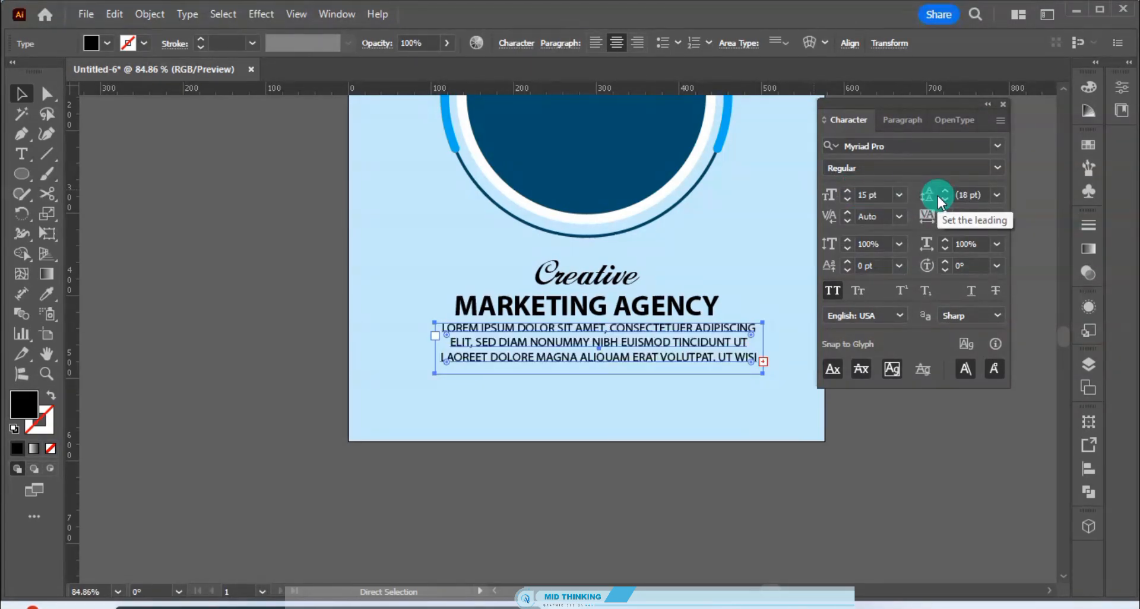
{"action": "left_click", "coordinate": [833, 291]}
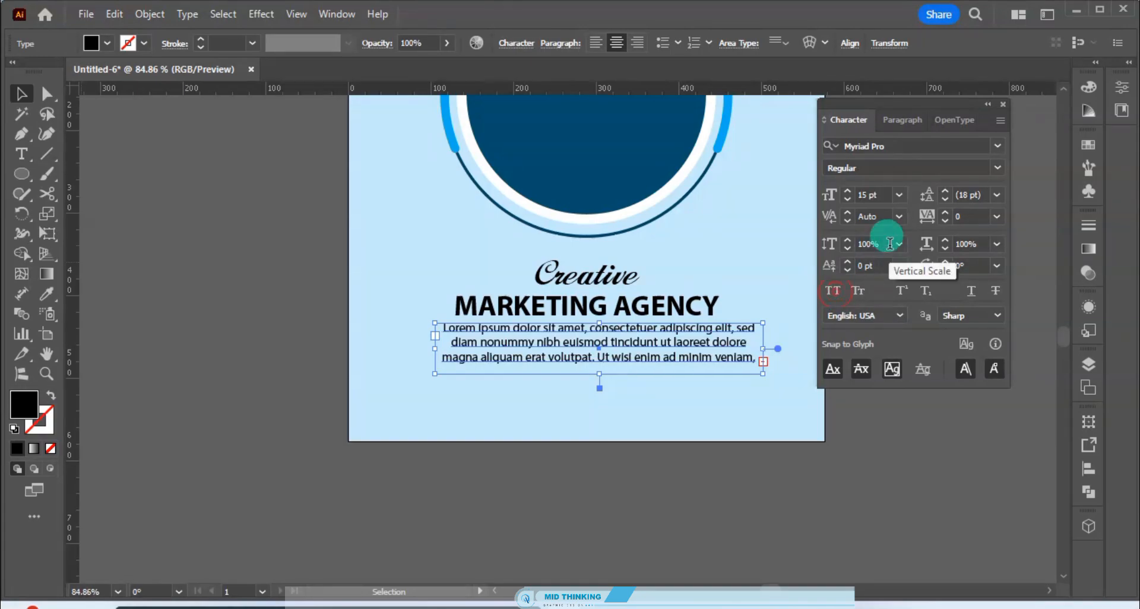
- Reduce the placeholder paragraph's font size to 12 pt
{"action": "left_click", "coordinate": [872, 196]}
{"action": "type", "text": "12"}
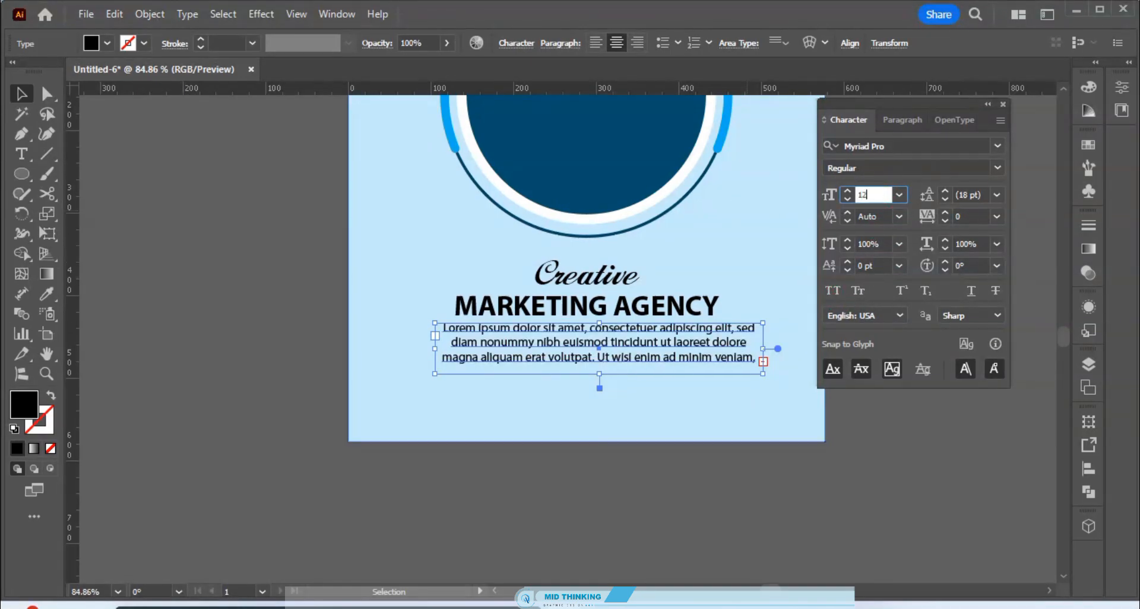
{"action": "key", "text": "Return"}
{"action": "left_click", "coordinate": [22, 92]}
{"action": "left_click", "coordinate": [160, 229]}
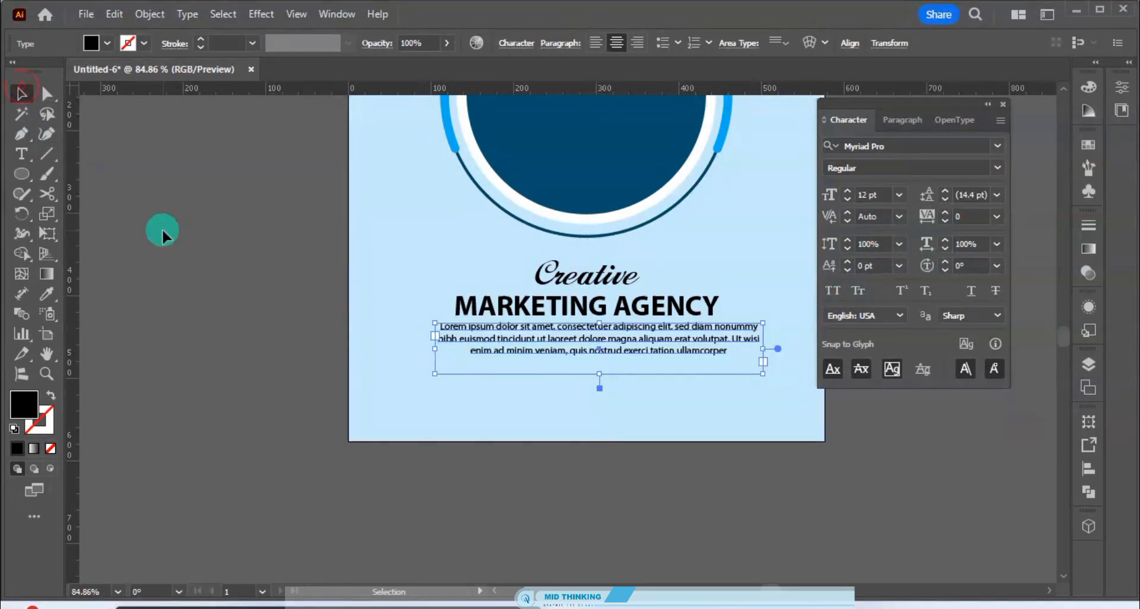
- Centre the placeholder paragraph horizontally on the artboard and fit the artboard in the window
{"action": "left_click", "coordinate": [506, 349]}
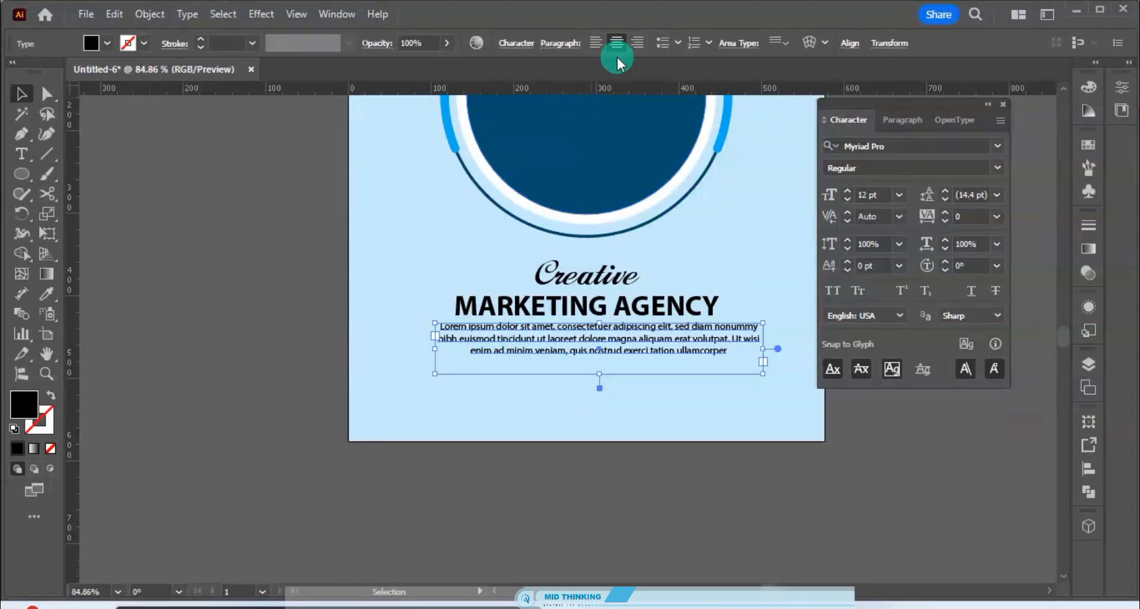
{"action": "left_click", "coordinate": [845, 47]}
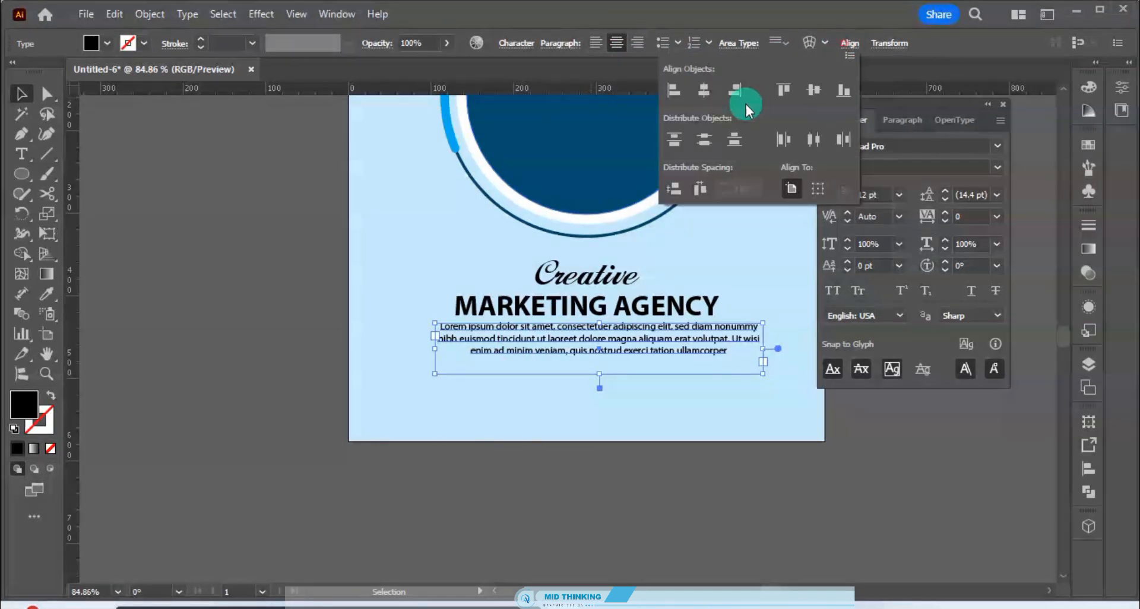
{"action": "left_click", "coordinate": [702, 92]}
{"action": "left_click", "coordinate": [273, 262]}
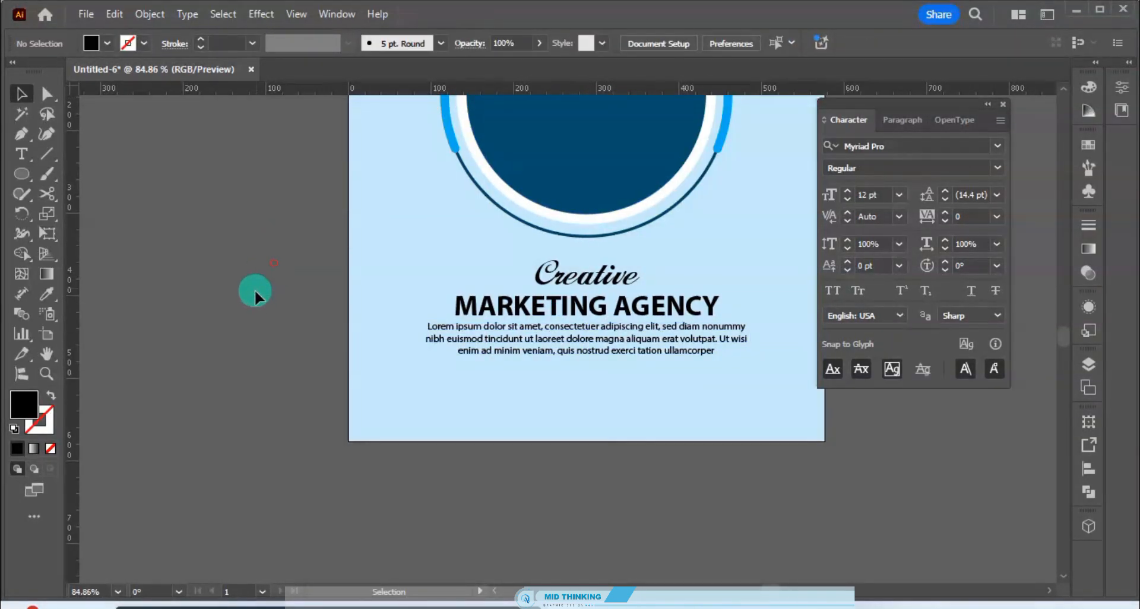
{"action": "key", "text": "ctrl+0"}
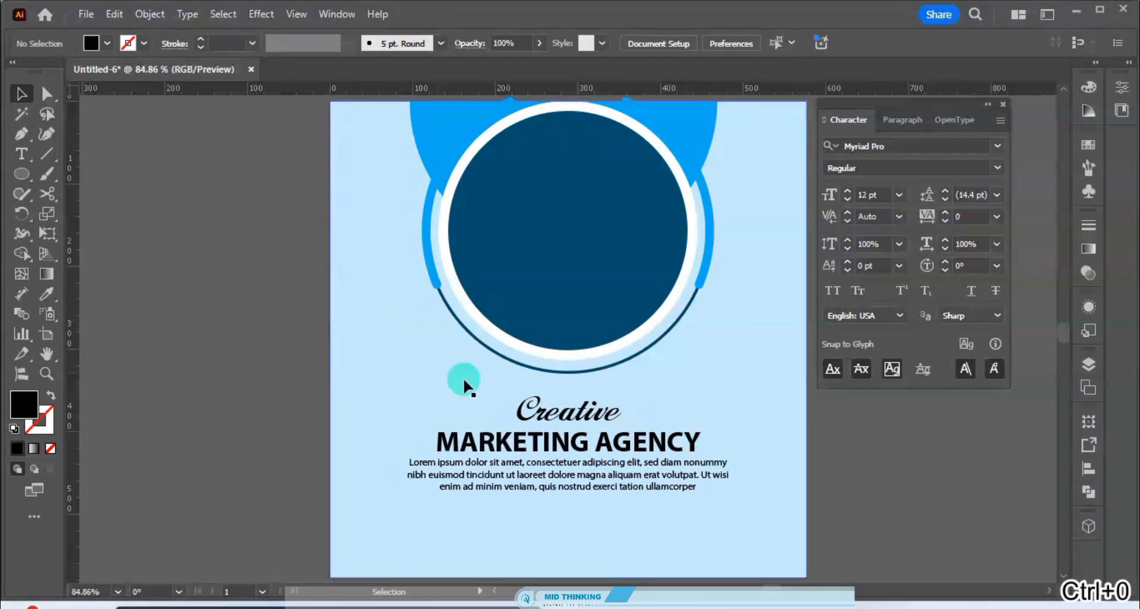
- Delete the third line of the placeholder paragraph and reduce the remaining text to 10 pt
{"action": "scroll", "coordinate": [452, 362], "scroll_direction": "down", "scroll_amount": 2}
{"action": "left_click", "coordinate": [562, 415]}
{"action": "triple_click", "coordinate": [561, 410]}
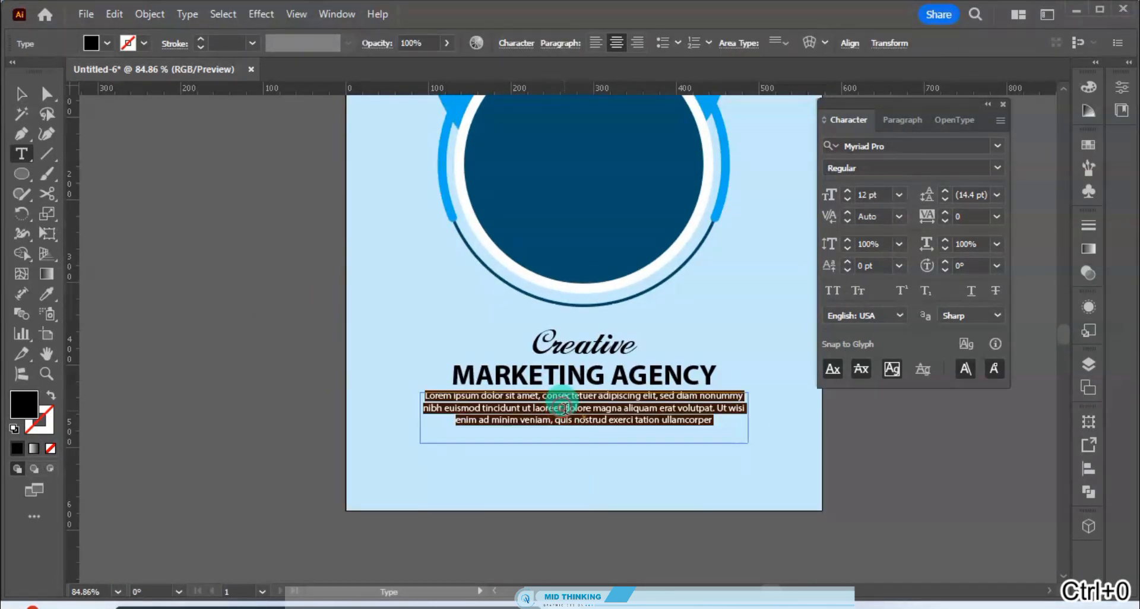
{"action": "left_click", "coordinate": [463, 424]}
{"action": "left_click_drag", "start_coordinate": [457, 422], "coordinate": [710, 429]}
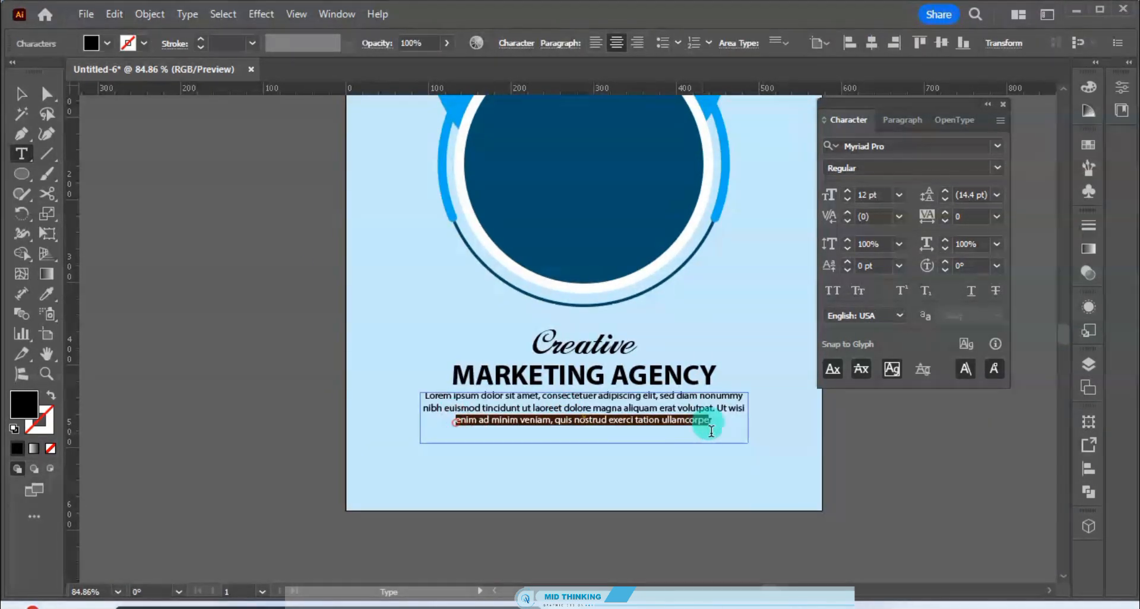
{"action": "key", "text": "BackSpace"}
{"action": "key", "text": "ctrl+a"}
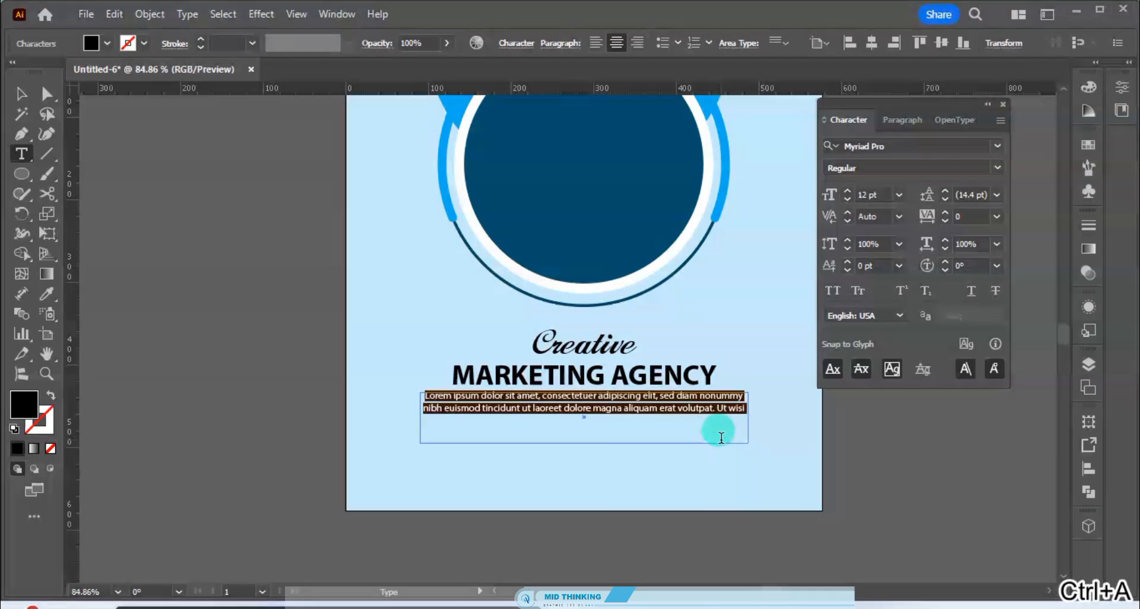
{"action": "key", "text": "ctrl+shift+comma"}
{"action": "key", "text": "Escape"}
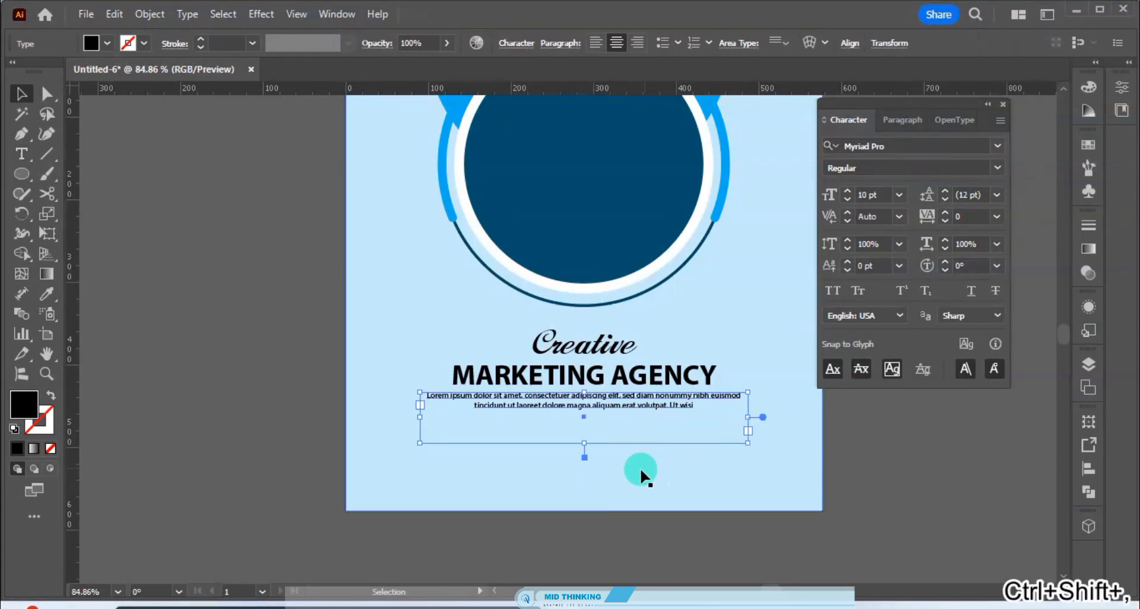
- Shrink the placeholder paragraph's frame around its two lines and centre it horizontally on the artboard
{"action": "left_click_drag", "start_coordinate": [746, 416], "coordinate": [733, 416]}
{"action": "left_click_drag", "start_coordinate": [581, 447], "coordinate": [581, 420]}
{"action": "left_click", "coordinate": [308, 415]}
{"action": "left_click", "coordinate": [567, 408]}
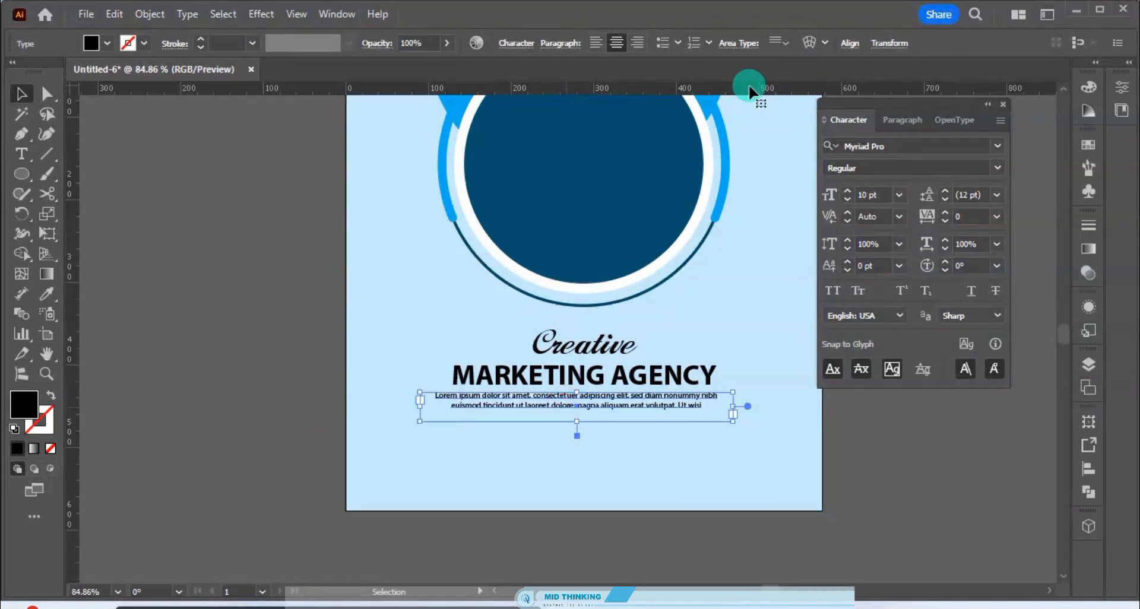
{"action": "left_click", "coordinate": [848, 43]}
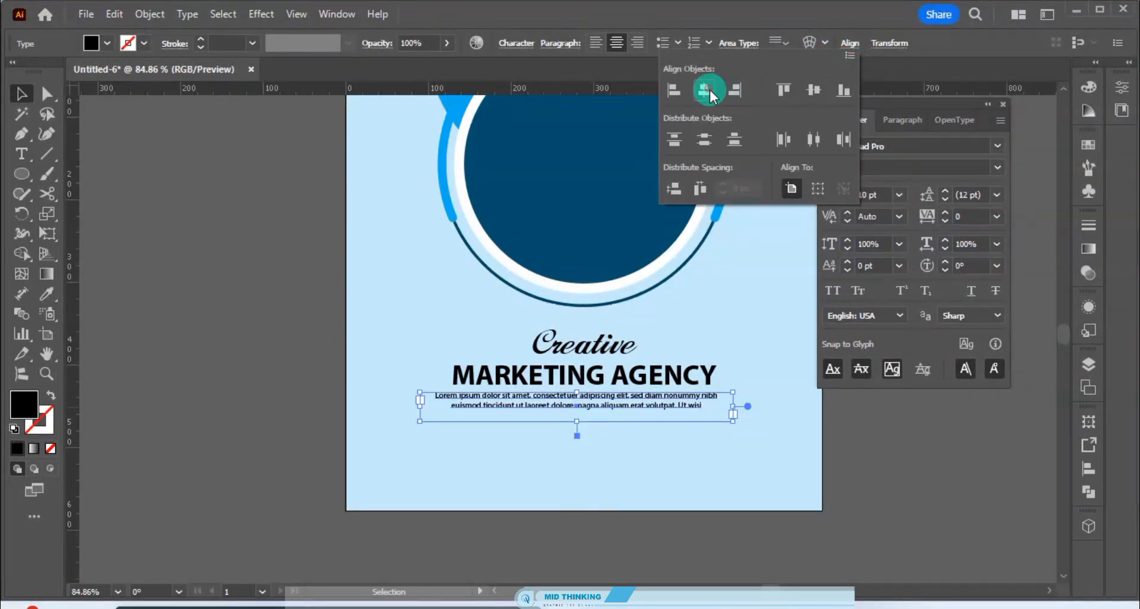
{"action": "left_click", "coordinate": [703, 90]}
{"action": "left_click", "coordinate": [928, 312]}
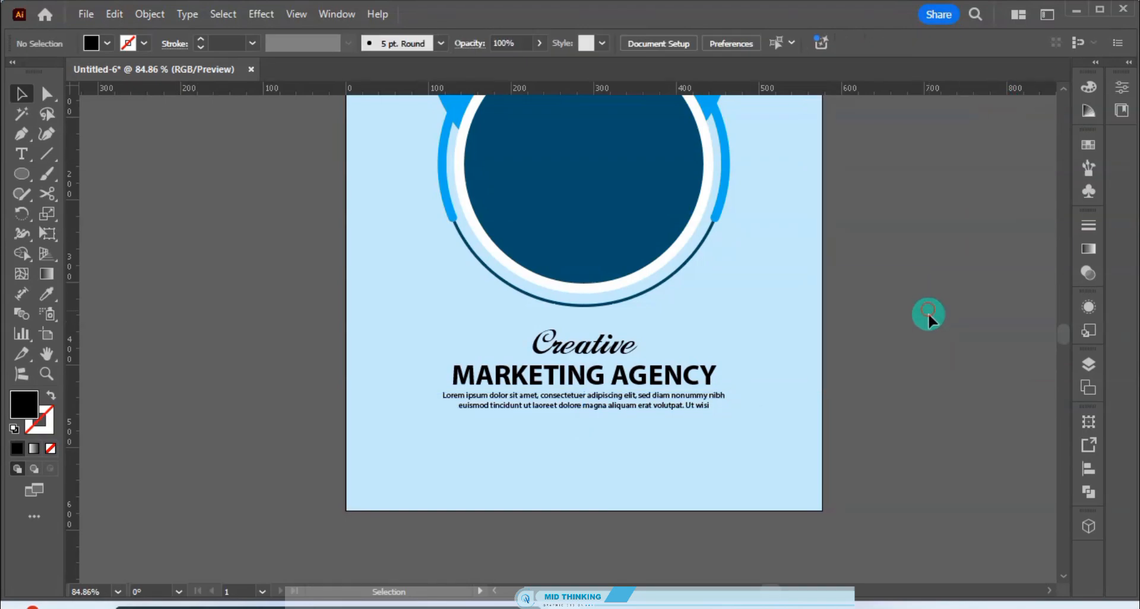
- Nudge the placeholder paragraph slightly down from the heading and lock the light blue background
{"action": "left_click", "coordinate": [663, 415]}
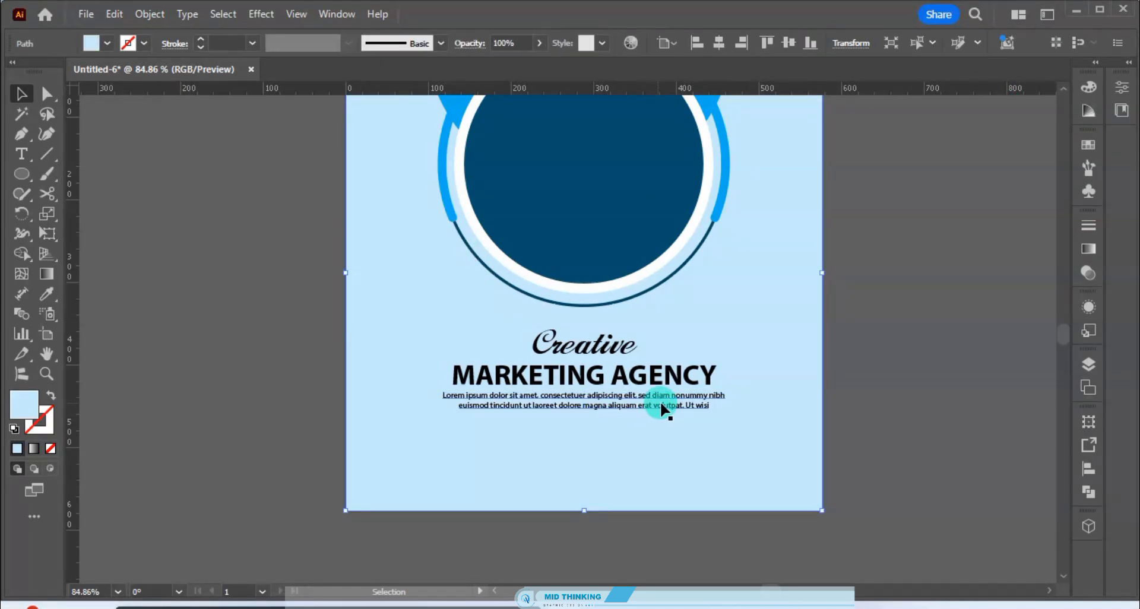
{"action": "left_click", "coordinate": [662, 402]}
{"action": "left_click", "coordinate": [896, 447]}
{"action": "left_click", "coordinate": [794, 469]}
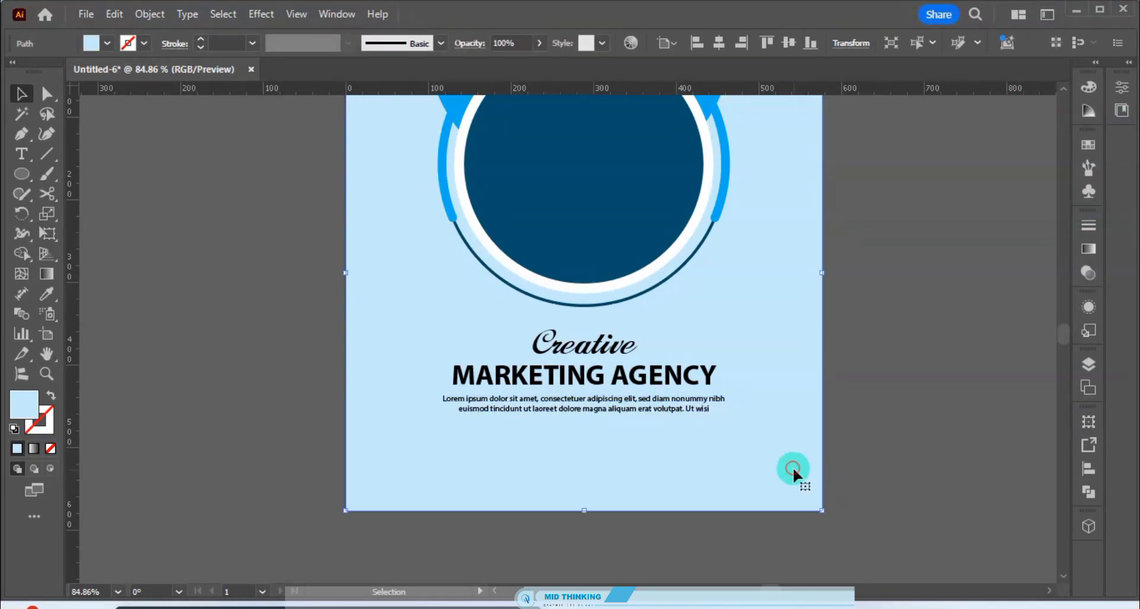
{"action": "key", "text": "ctrl+2"}
{"action": "key", "text": "ctrl+0"}
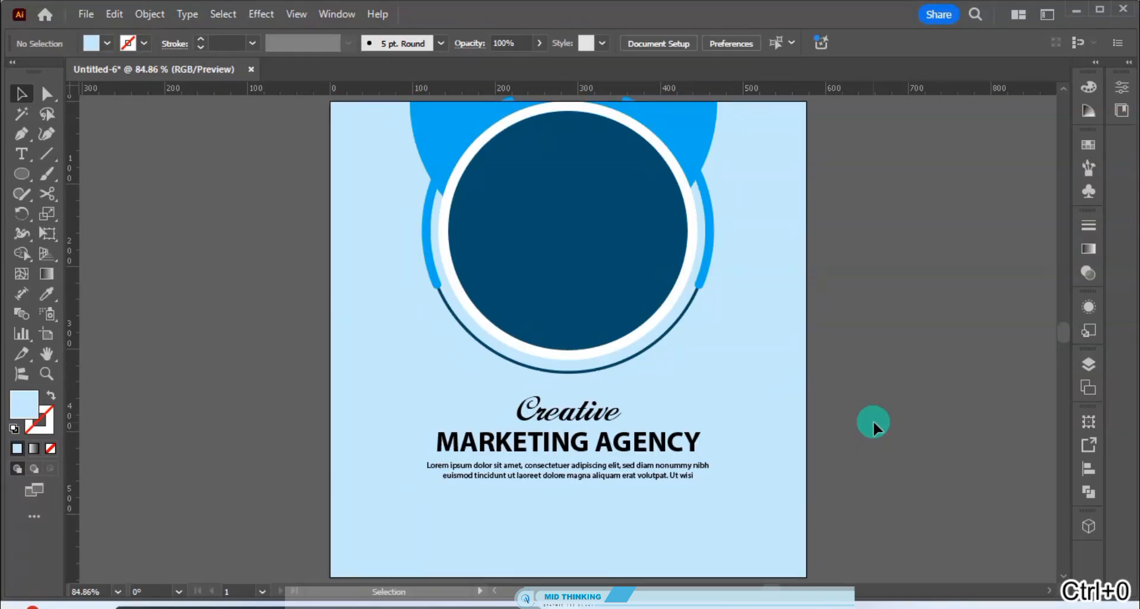
- Apply the large circle's dark blue to "Creative", "MARKETING AGENCY" and the placeholder paragraph with the Eyedropper
{"action": "left_click_drag", "start_coordinate": [844, 398], "coordinate": [855, 386]}
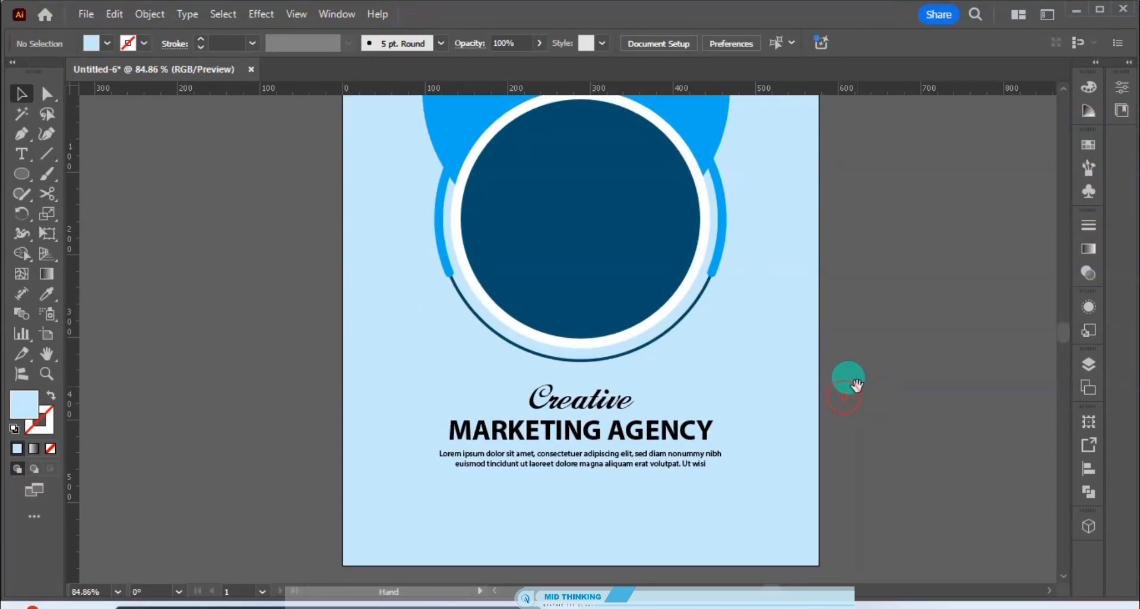
{"action": "left_click", "coordinate": [613, 436]}
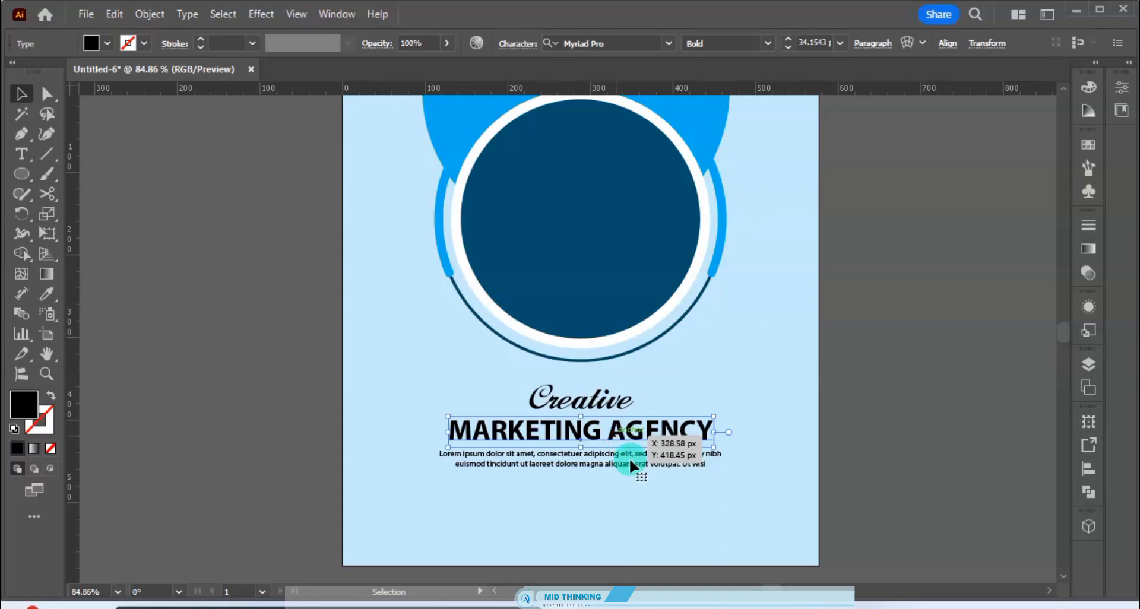
{"action": "left_click", "coordinate": [629, 462], "text": "shift"}
{"action": "left_click", "coordinate": [612, 405], "text": "shift"}
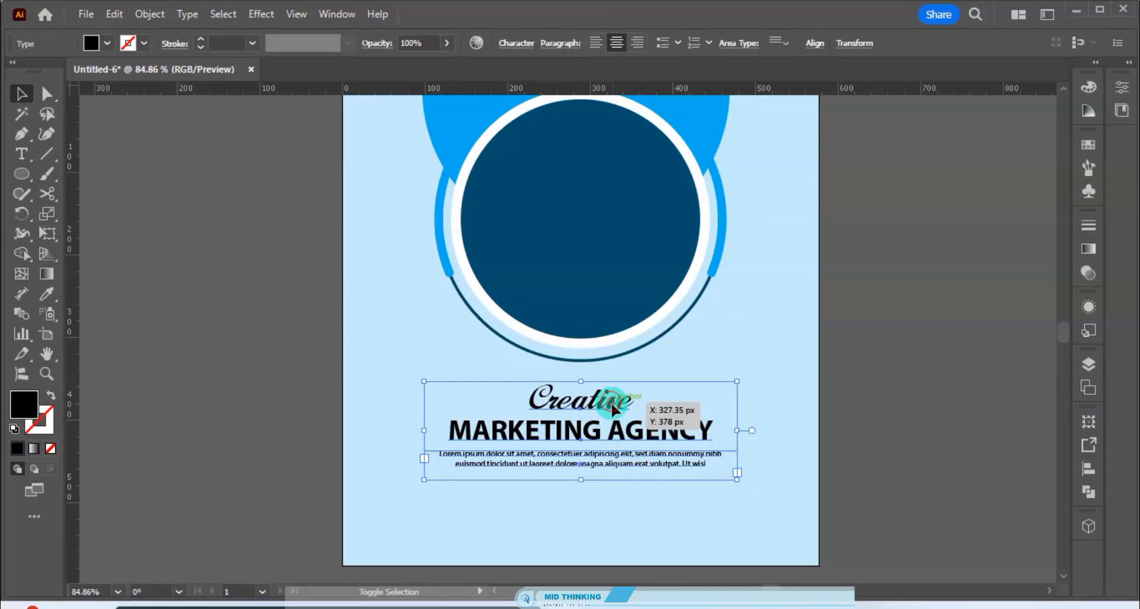
{"action": "left_click", "coordinate": [46, 293]}
{"action": "left_click", "coordinate": [523, 254]}
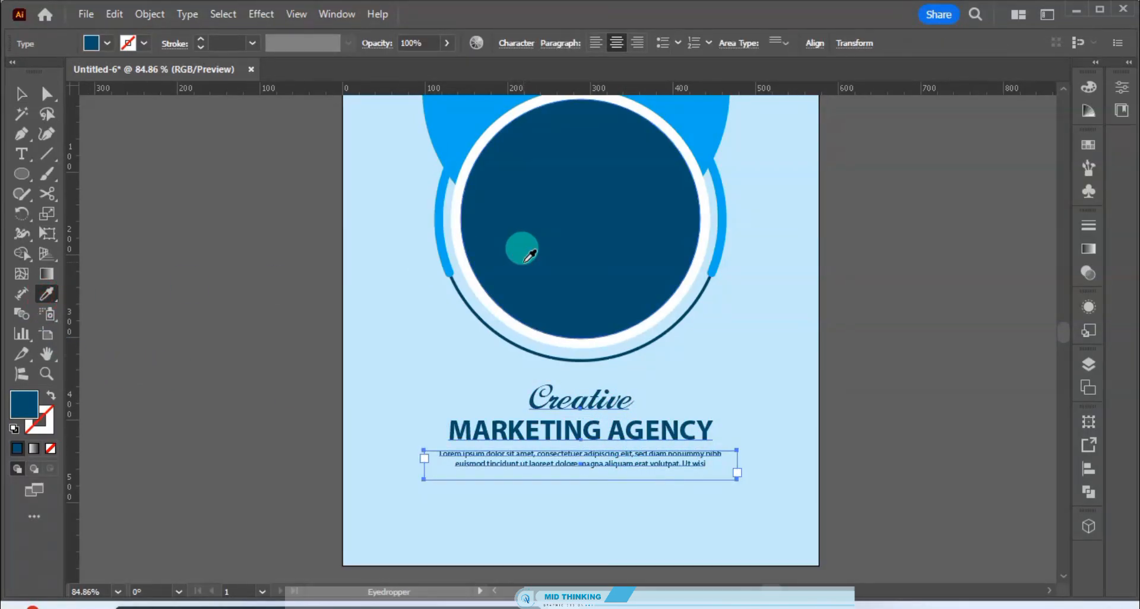
- Set the fill of the heading and paragraph text to CMYK 100, 0, 0, 85
{"action": "left_click", "coordinate": [38, 404]}
{"action": "double_click", "coordinate": [28, 407]}
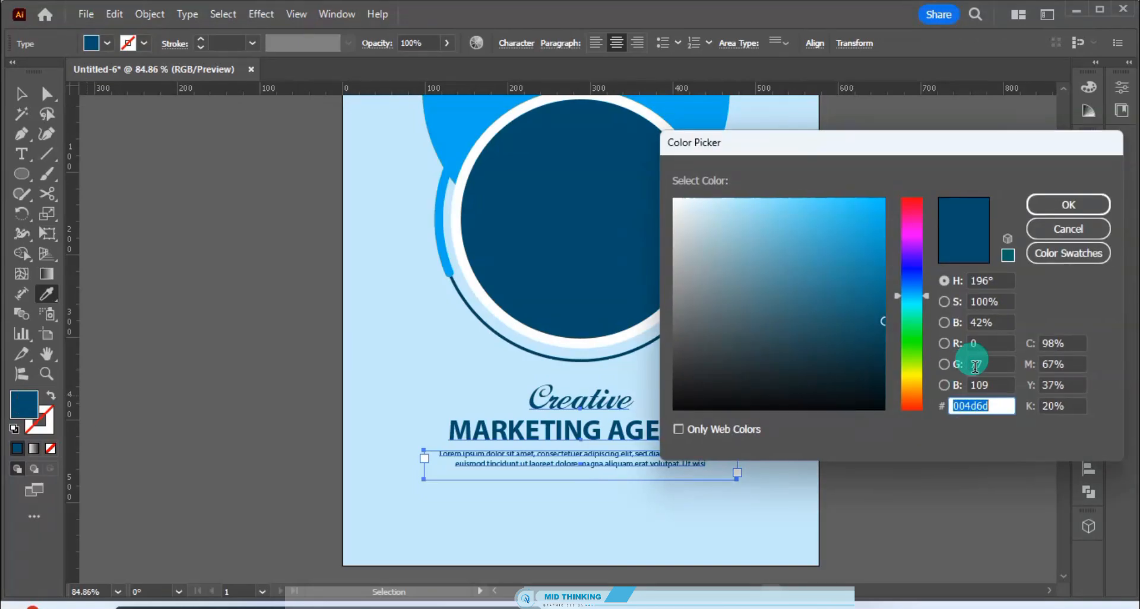
{"action": "left_click_drag", "start_coordinate": [1063, 342], "coordinate": [935, 376]}
{"action": "type", "text": "100"}
{"action": "key", "text": "Tab"}
{"action": "type", "text": "0"}
{"action": "key", "text": "Tab"}
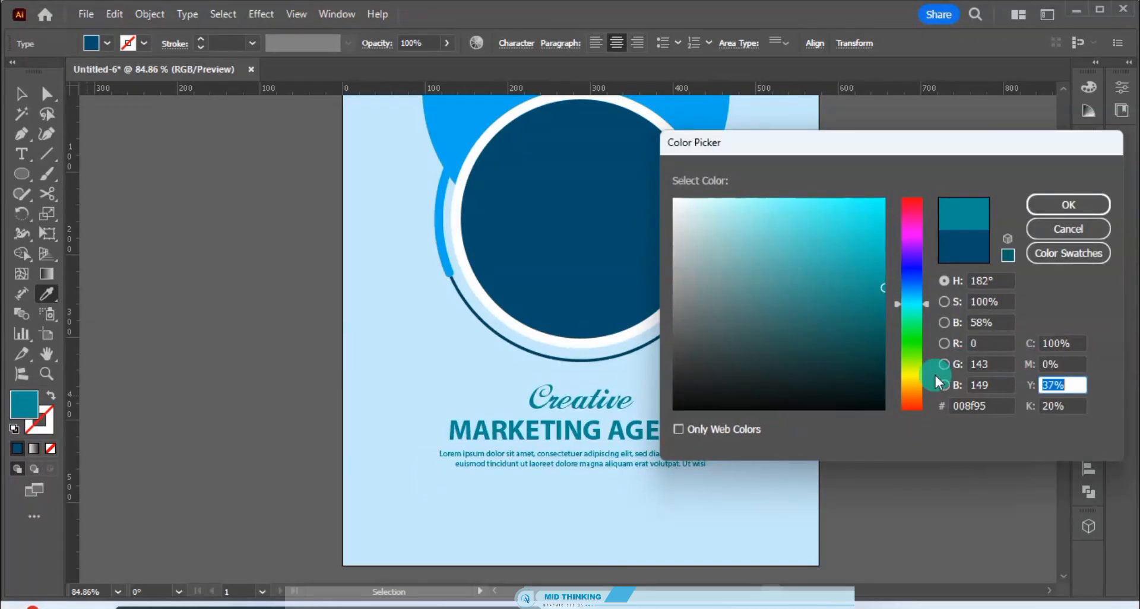
{"action": "type", "text": "0"}
{"action": "key", "text": "Tab"}
{"action": "type", "text": "85"}
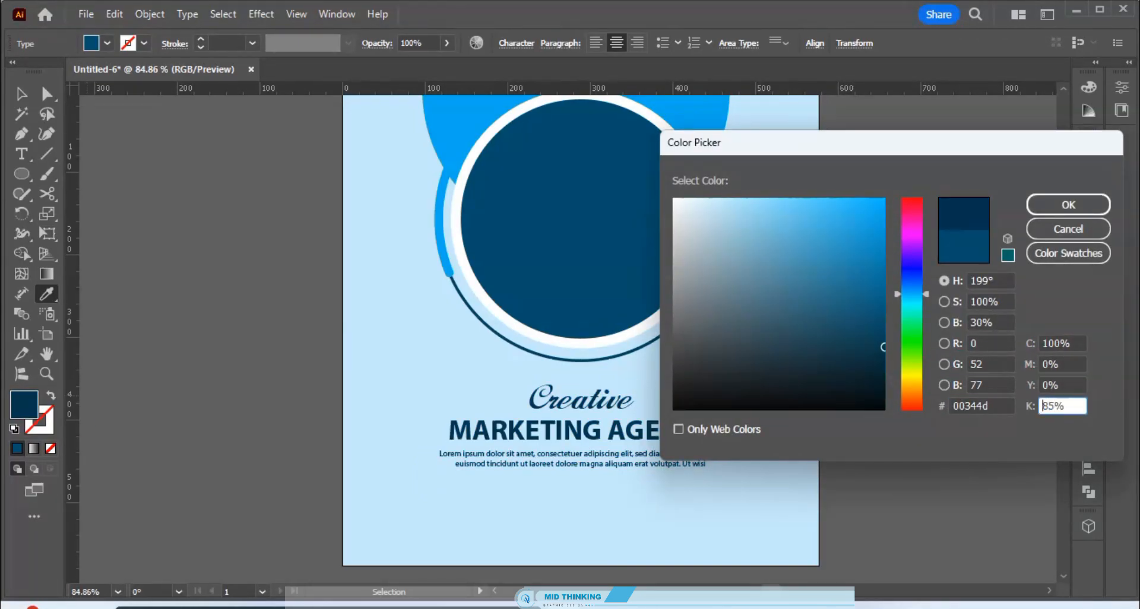
{"action": "key", "text": "Return"}
{"action": "key", "text": "v"}
{"action": "left_click", "coordinate": [902, 374]}
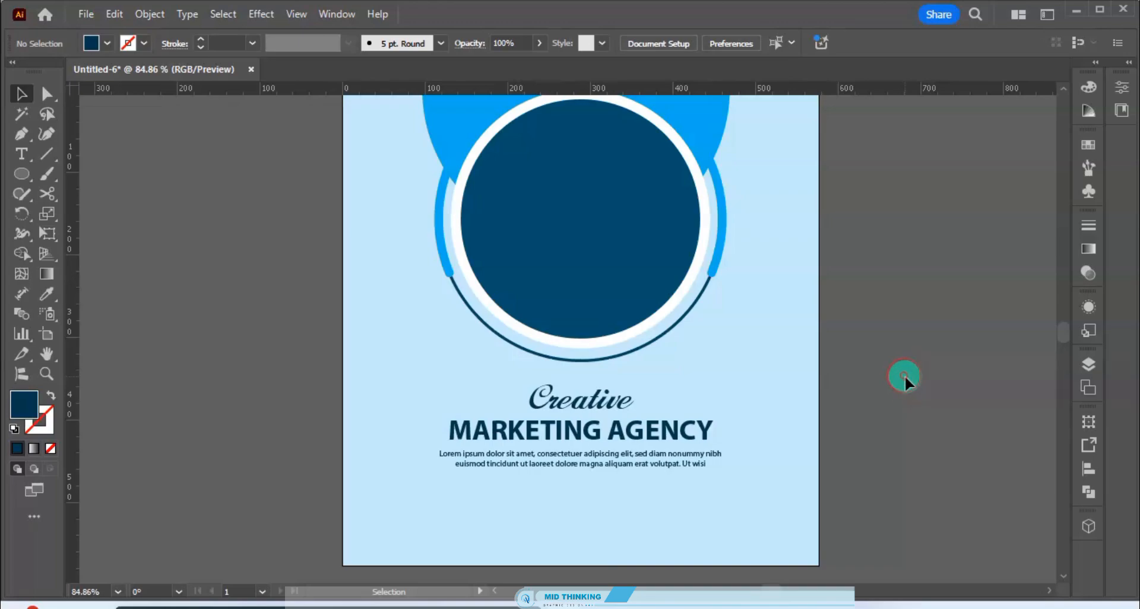
- Draw a small, wide dark blue rectangle below the placeholder paragraph and centre it horizontally on the artboard
{"action": "scroll", "coordinate": [903, 375], "scroll_direction": "down", "scroll_amount": 1}
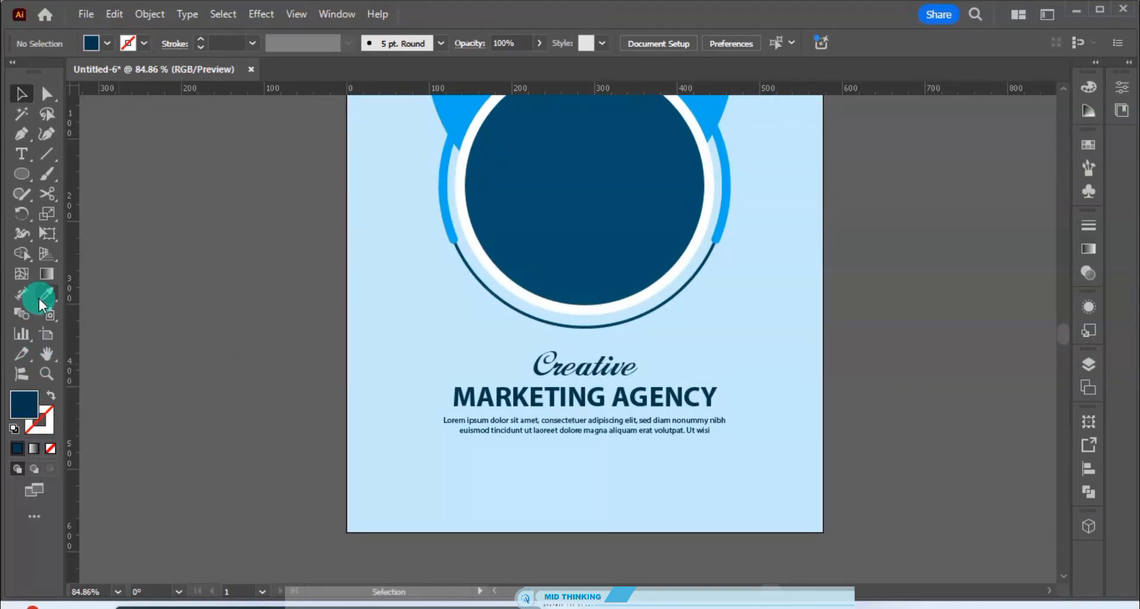
{"action": "left_click_drag", "start_coordinate": [23, 180], "coordinate": [56, 172]}
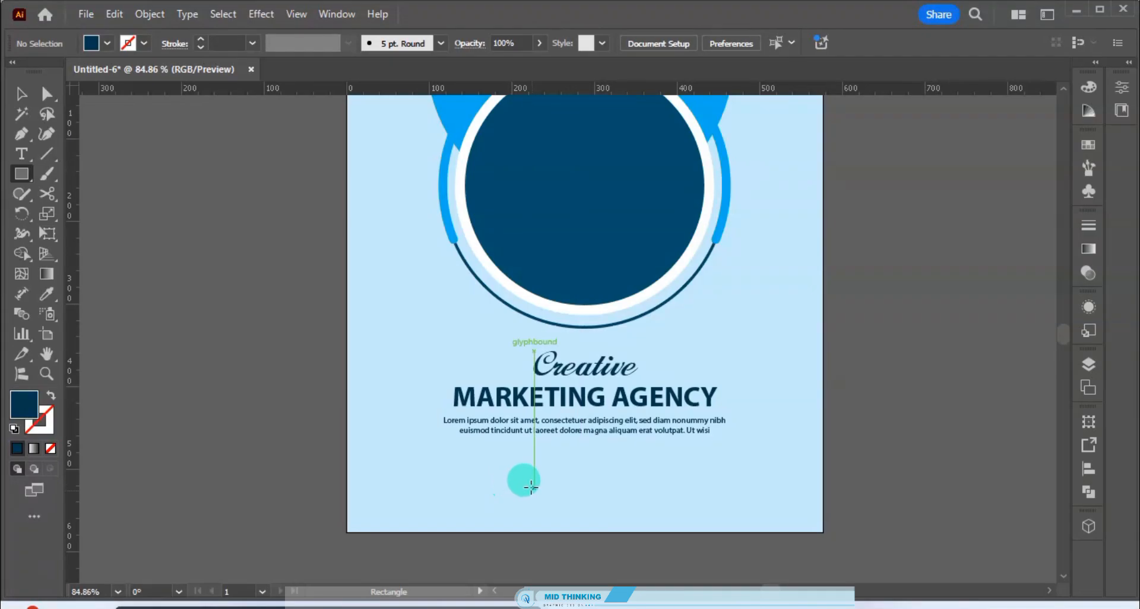
{"action": "left_click_drag", "start_coordinate": [520, 474], "coordinate": [649, 499]}
{"action": "key", "text": "v"}
{"action": "left_click", "coordinate": [671, 537]}
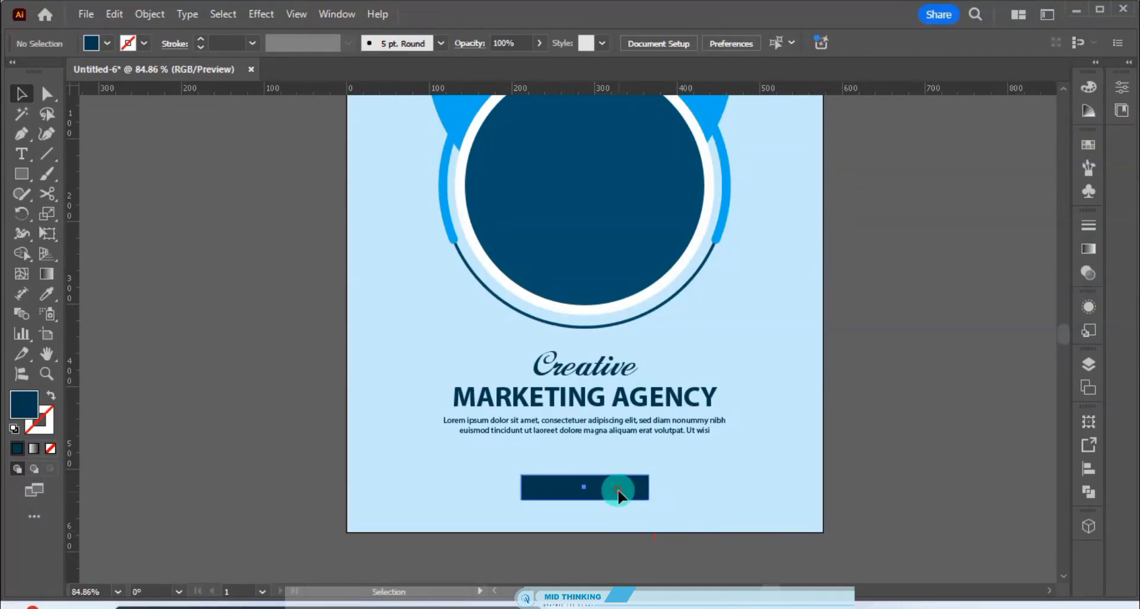
{"action": "left_click", "coordinate": [618, 491]}
{"action": "left_click", "coordinate": [670, 42]}
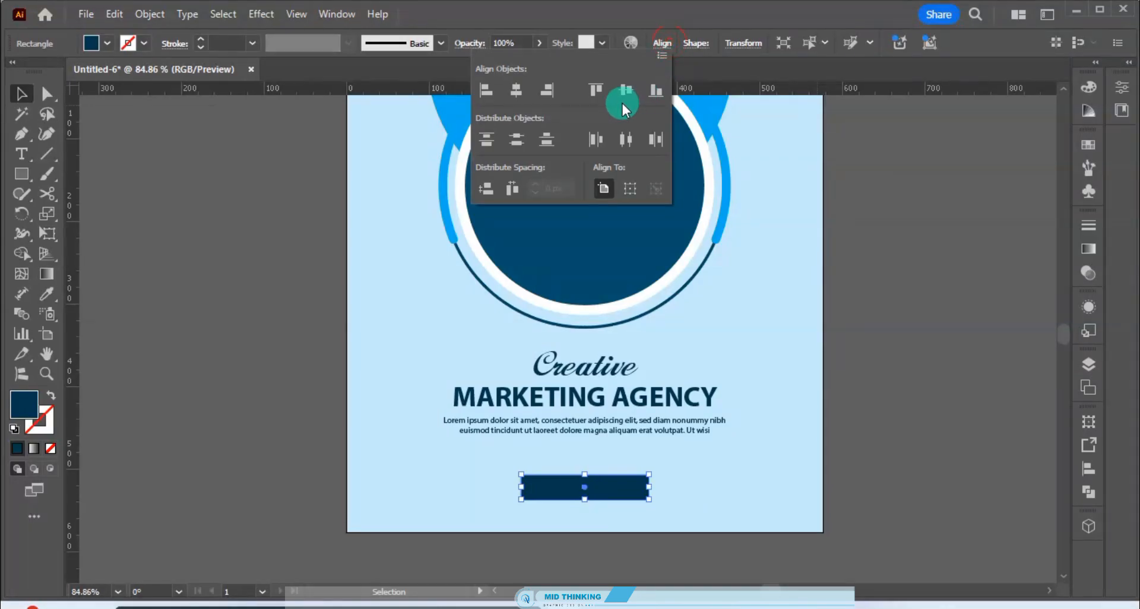
{"action": "left_click", "coordinate": [951, 380]}
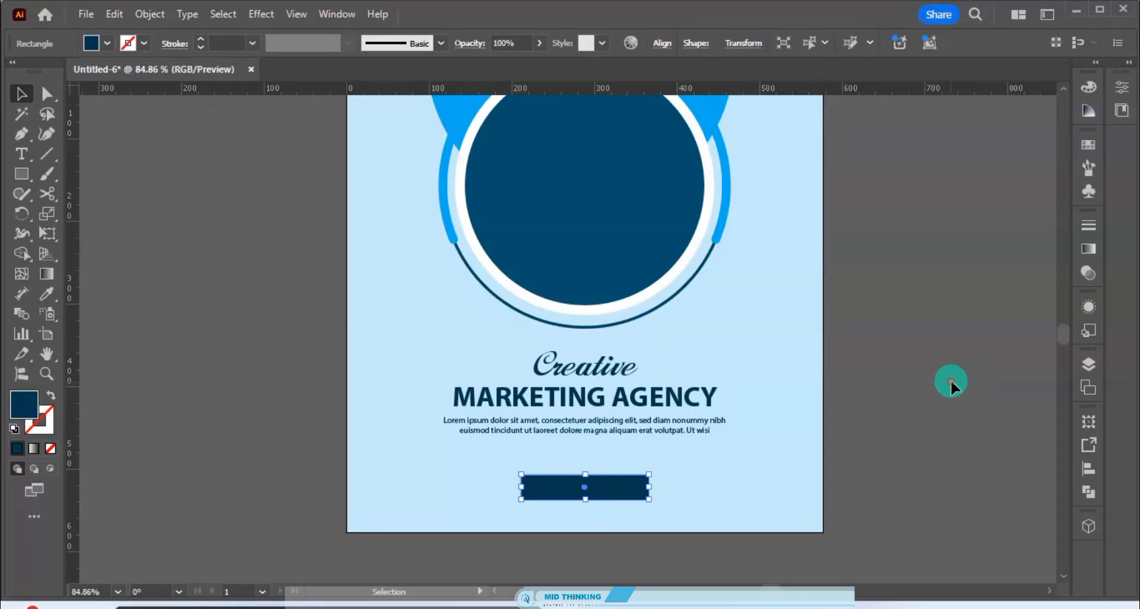
- Duplicate the "MARKETING AGENCY" text below the paragraph, change the copy to "GET STARTED" and scale it down
{"action": "left_click_drag", "start_coordinate": [908, 414], "coordinate": [928, 338]}
{"action": "left_click", "coordinate": [685, 320]}
{"action": "left_click_drag", "start_coordinate": [679, 316], "coordinate": [676, 378]}
{"action": "double_click", "coordinate": [673, 381]}
{"action": "key", "text": "ctrl+a"}
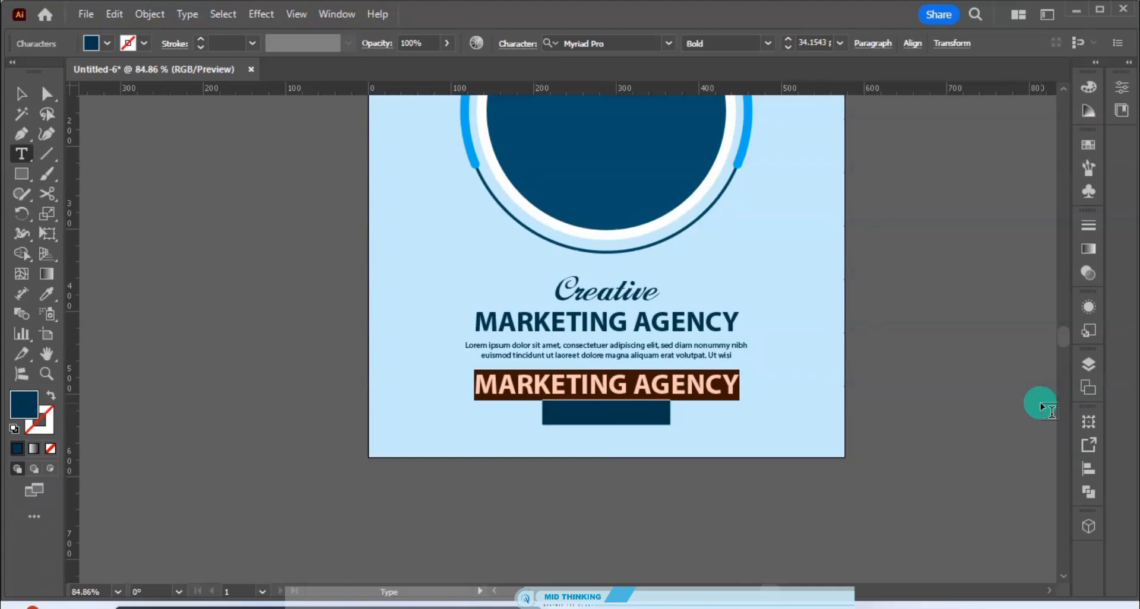
{"action": "type", "text": "GET S"}
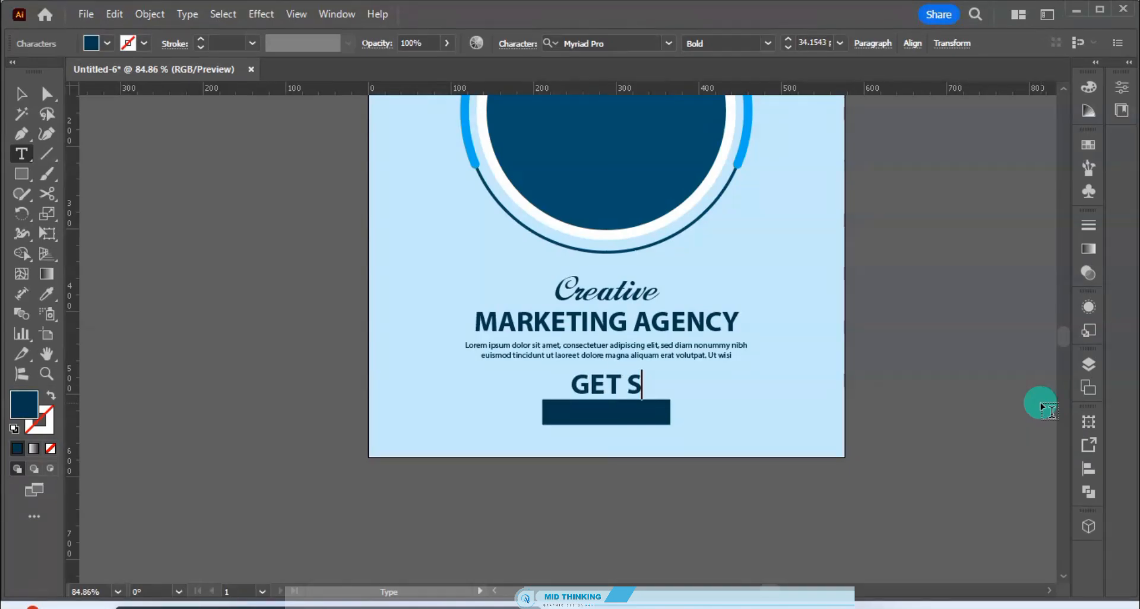
{"action": "type", "text": "TA"}
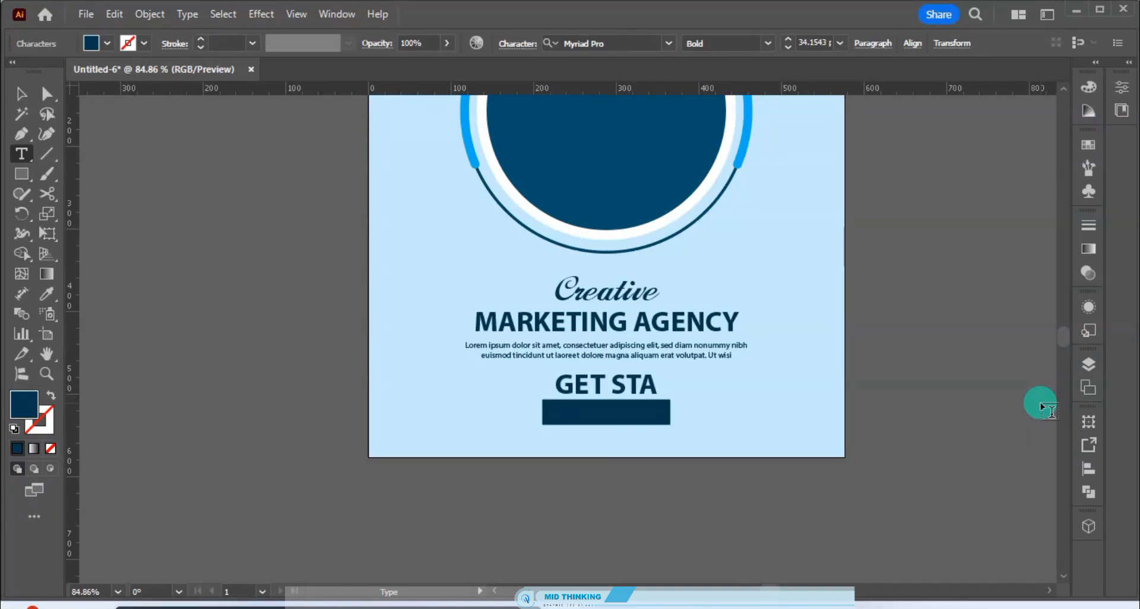
{"action": "type", "text": "RTED"}
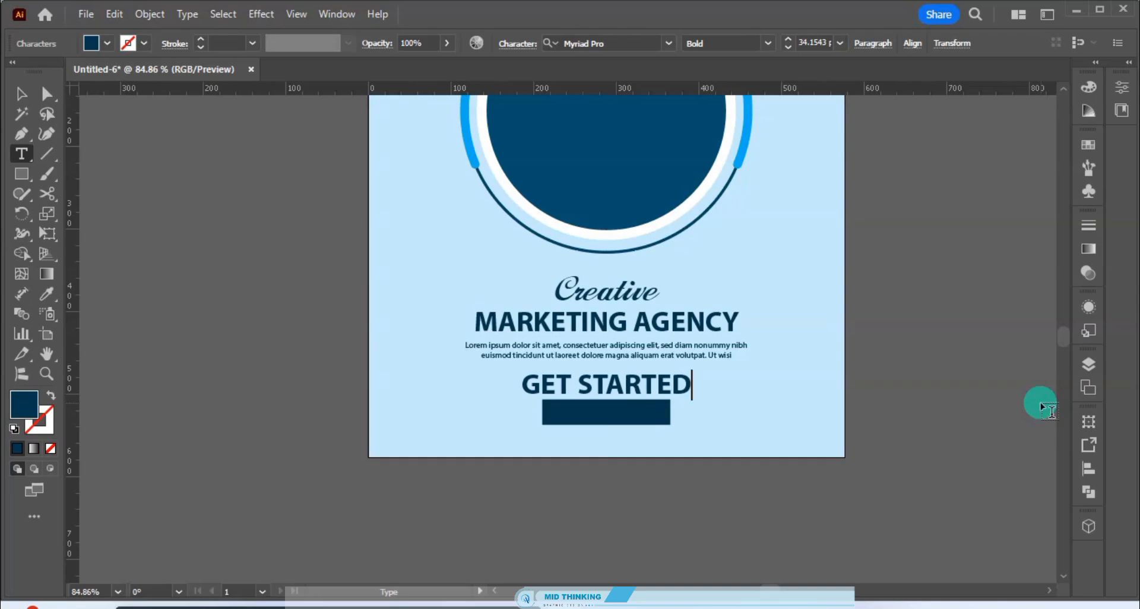
{"action": "key", "text": "Escape"}
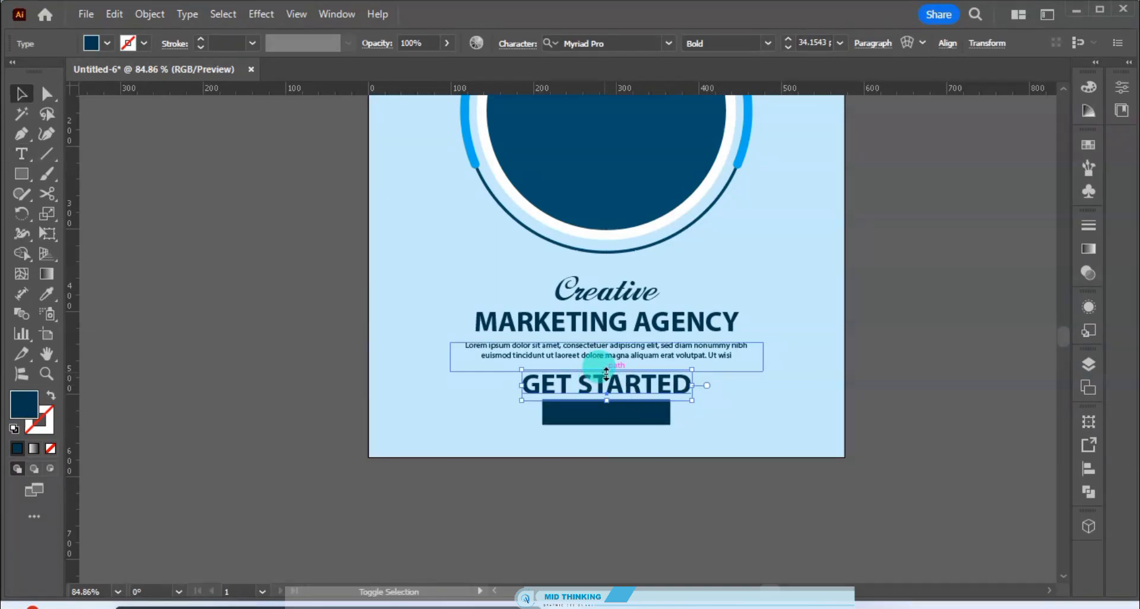
{"action": "left_click_drag", "start_coordinate": [606, 373], "coordinate": [609, 386]}
- Set the button rectangle's fill to bright blue, CMYK 100, 0, 0, 0
{"action": "left_click", "coordinate": [611, 415]}
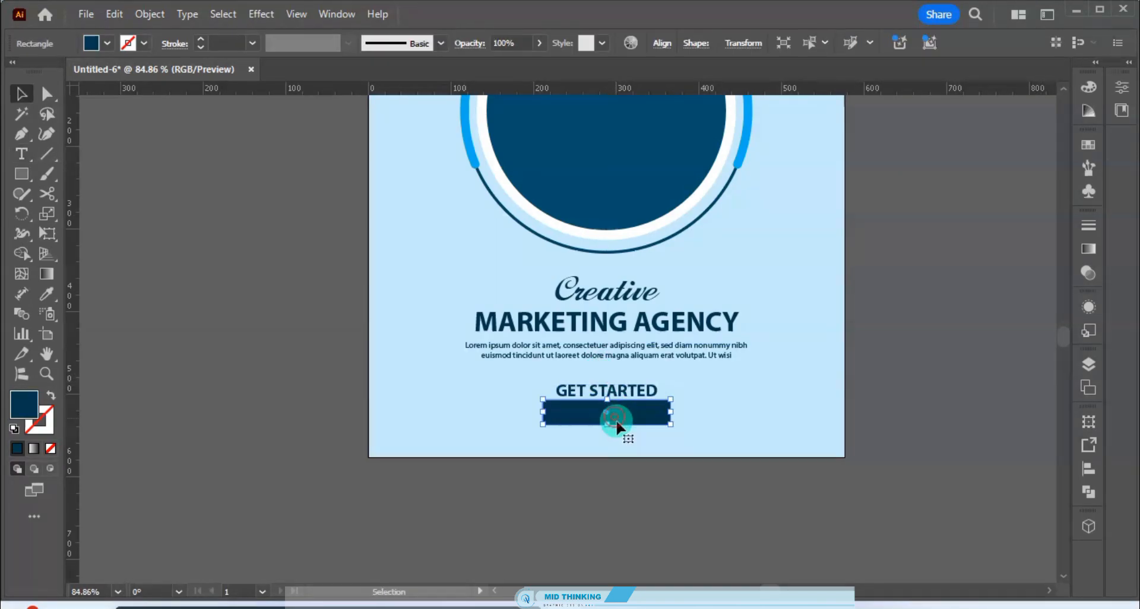
{"action": "double_click", "coordinate": [25, 404]}
{"action": "key", "text": "Tab"}
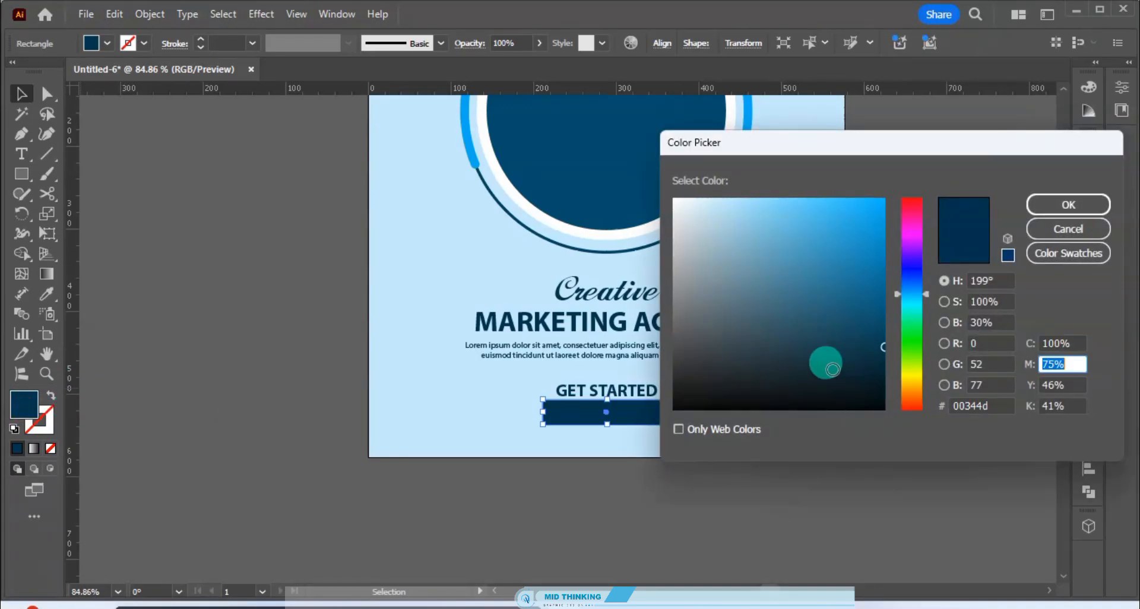
{"action": "type", "text": "0"}
{"action": "key", "text": "Tab"}
{"action": "type", "text": "0"}
{"action": "key", "text": "Tab"}
{"action": "type", "text": "0"}
{"action": "key", "text": "Return"}
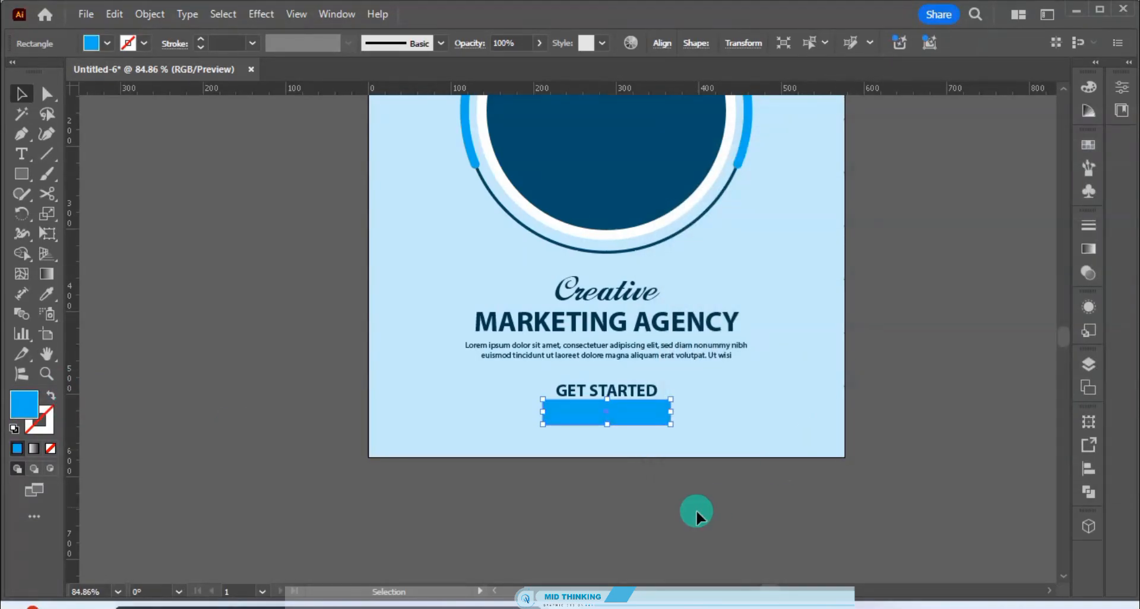
- Move the "GET STARTED" text onto the bright blue rectangle and bring it to the front
{"action": "left_click", "coordinate": [696, 505]}
{"action": "left_click_drag", "start_coordinate": [642, 388], "coordinate": [608, 423]}
{"action": "key", "text": "ctrl+shift+bracketright"}
{"action": "left_click", "coordinate": [621, 482]}
{"action": "left_click", "coordinate": [649, 437]}
- Nudge the button rectangle up, narrow it from both sides and fully round its corners into a pill shape
{"action": "left_click", "coordinate": [680, 414]}
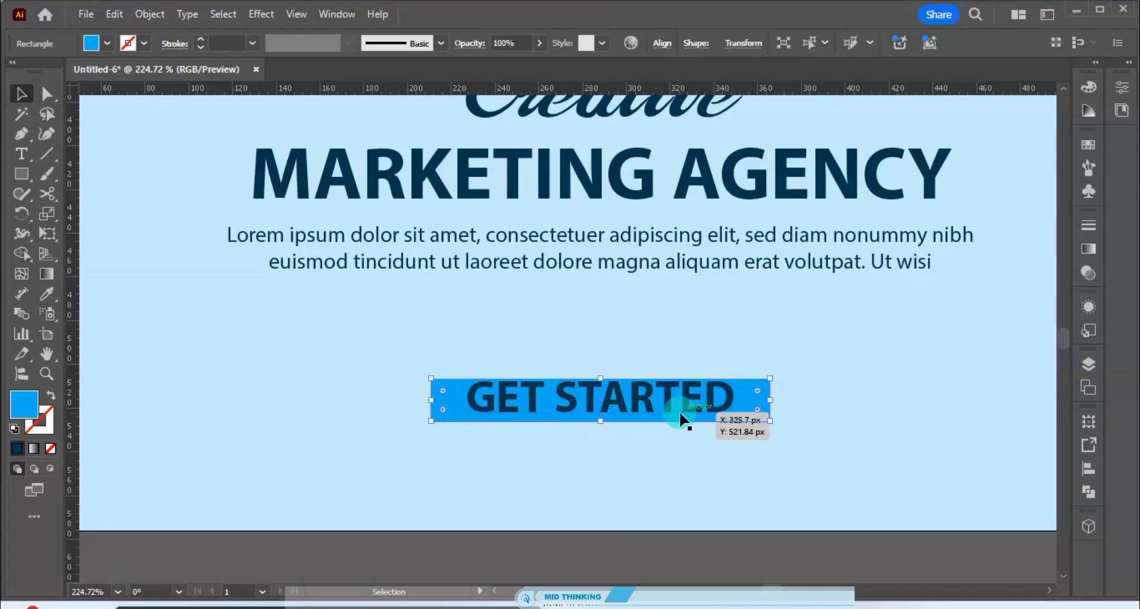
{"action": "key", "text": "Up"}
{"action": "left_click_drag", "start_coordinate": [770, 401], "coordinate": [752, 400]}
{"action": "left_click_drag", "start_coordinate": [432, 399], "coordinate": [511, 411]}
{"action": "left_click", "coordinate": [591, 444]}
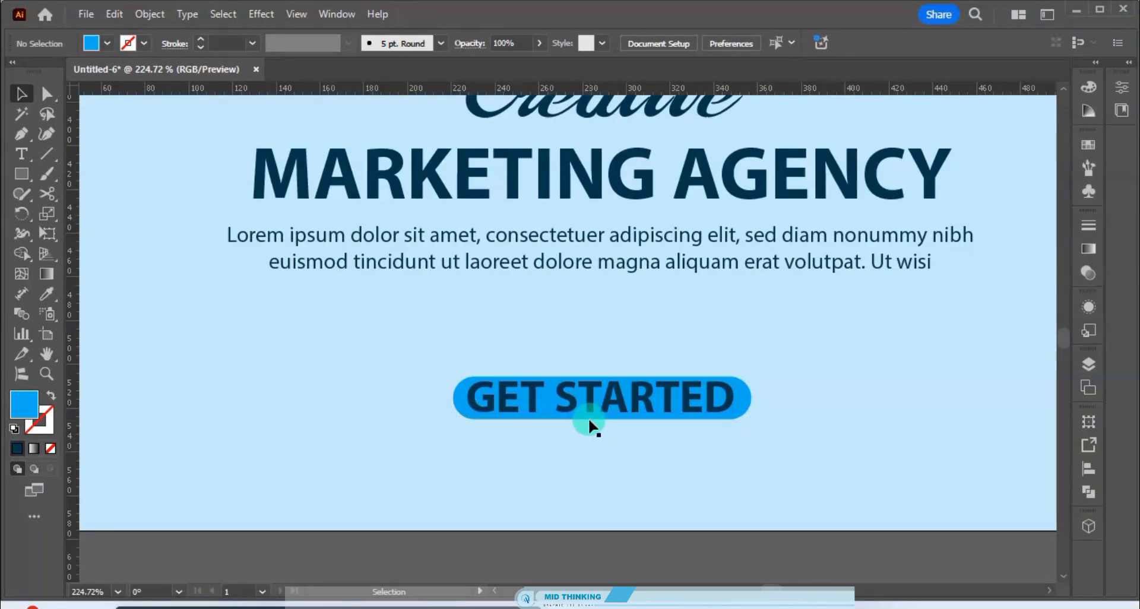
- Align the "GET STARTED" text and the blue button shape on their vertical centres
{"action": "left_click", "coordinate": [586, 420]}
{"action": "left_click_drag", "start_coordinate": [557, 441], "coordinate": [542, 372]}
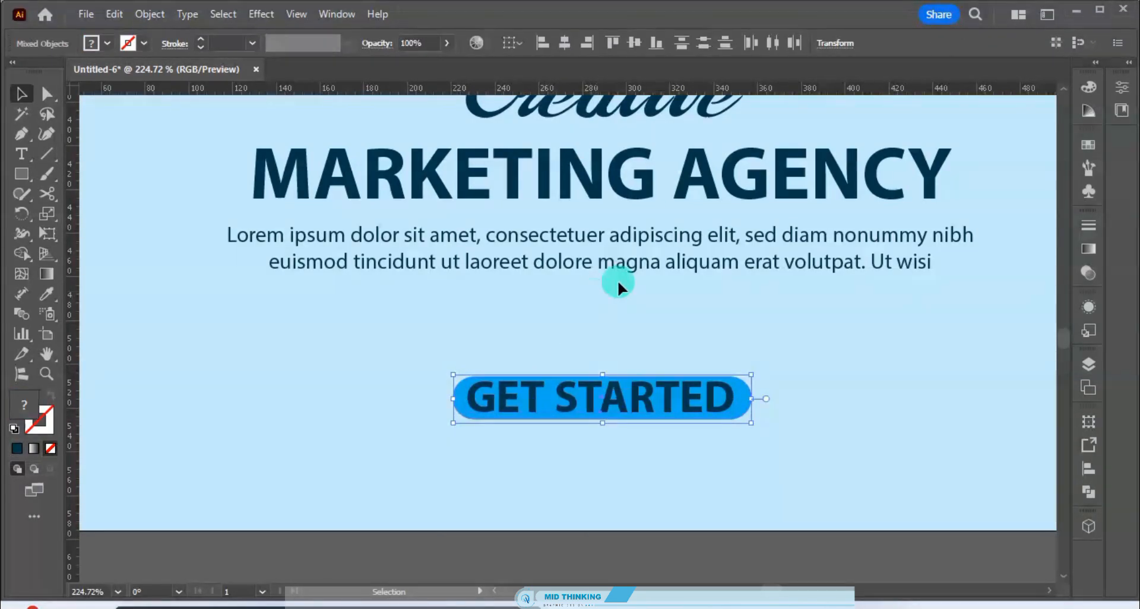
{"action": "left_click", "coordinate": [656, 42]}
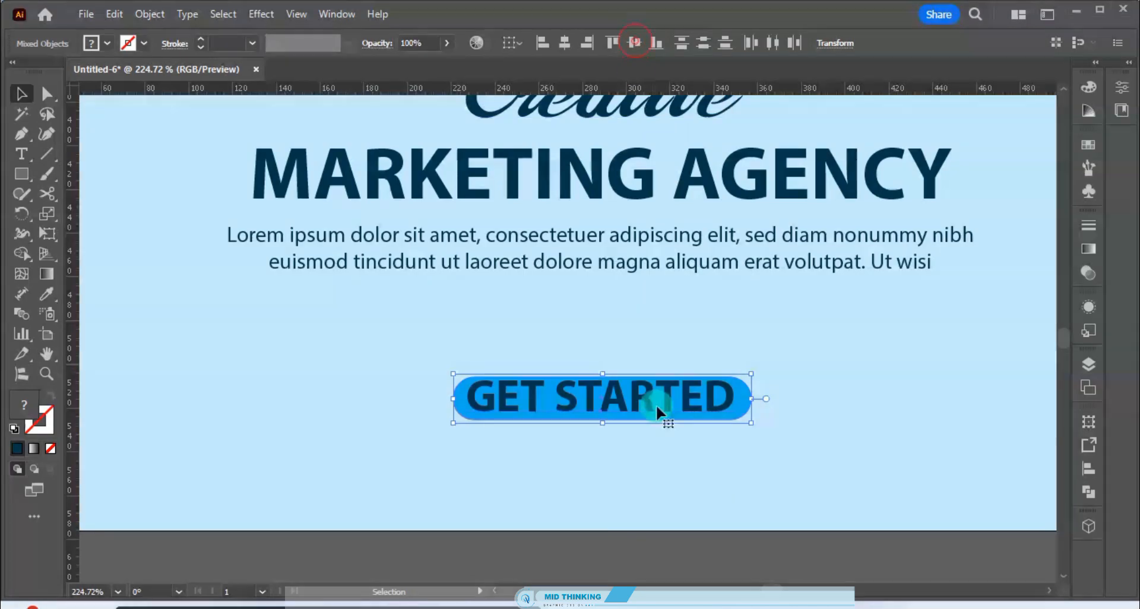
- Nudge the "GET STARTED" text within the blue pill and scale it down from its centre to about 18.9 pt
{"action": "left_click", "coordinate": [618, 471]}
{"action": "left_click", "coordinate": [632, 400]}
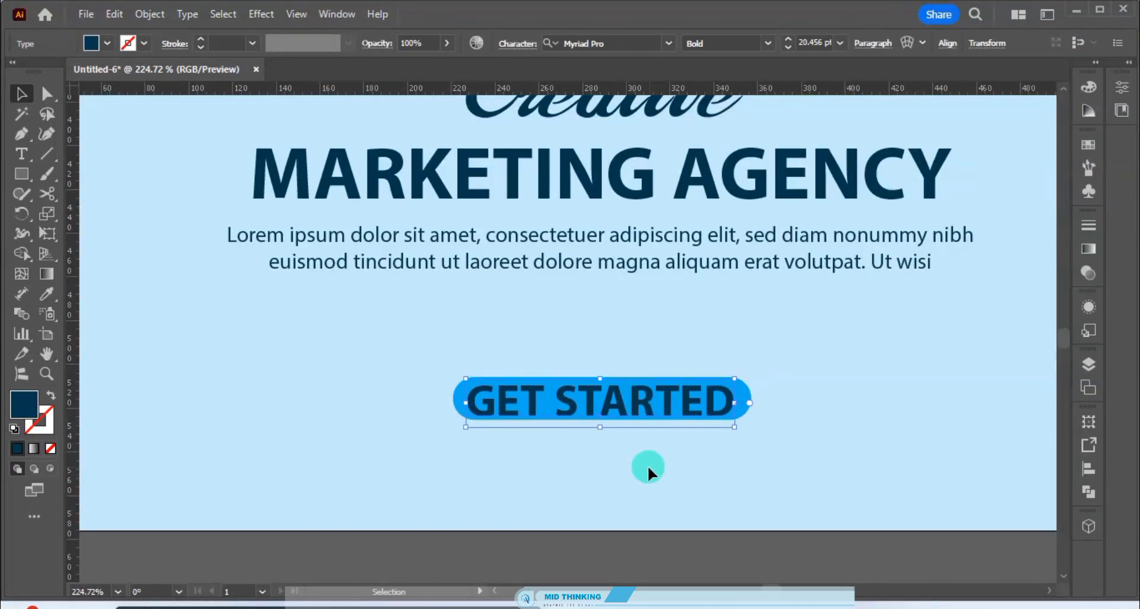
{"action": "left_click", "coordinate": [641, 468]}
{"action": "left_click", "coordinate": [618, 402]}
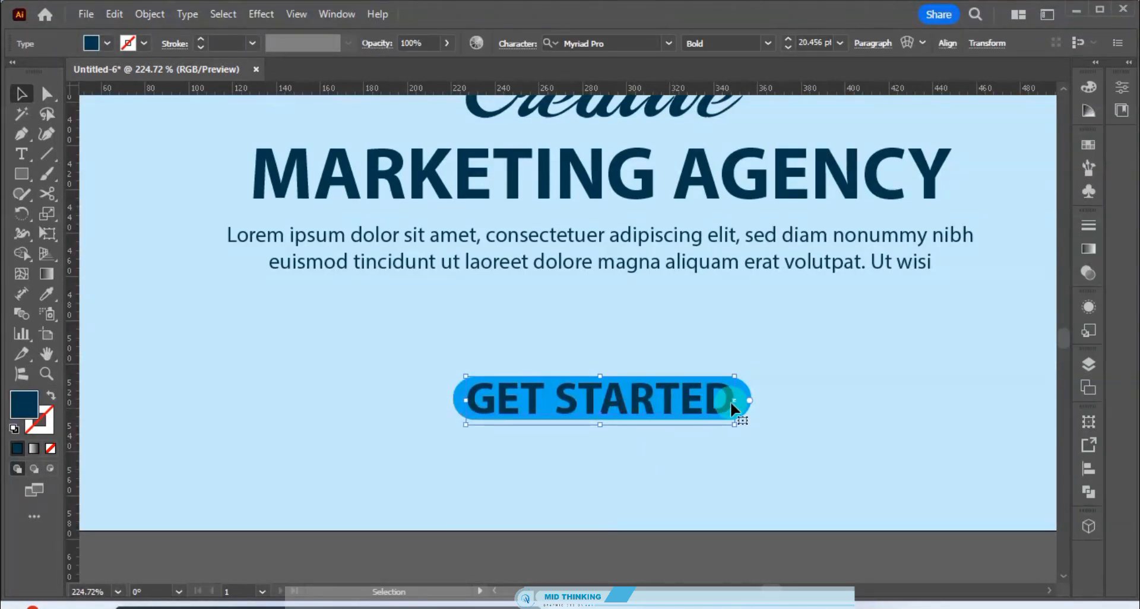
{"action": "left_click_drag", "start_coordinate": [736, 402], "coordinate": [718, 402]}
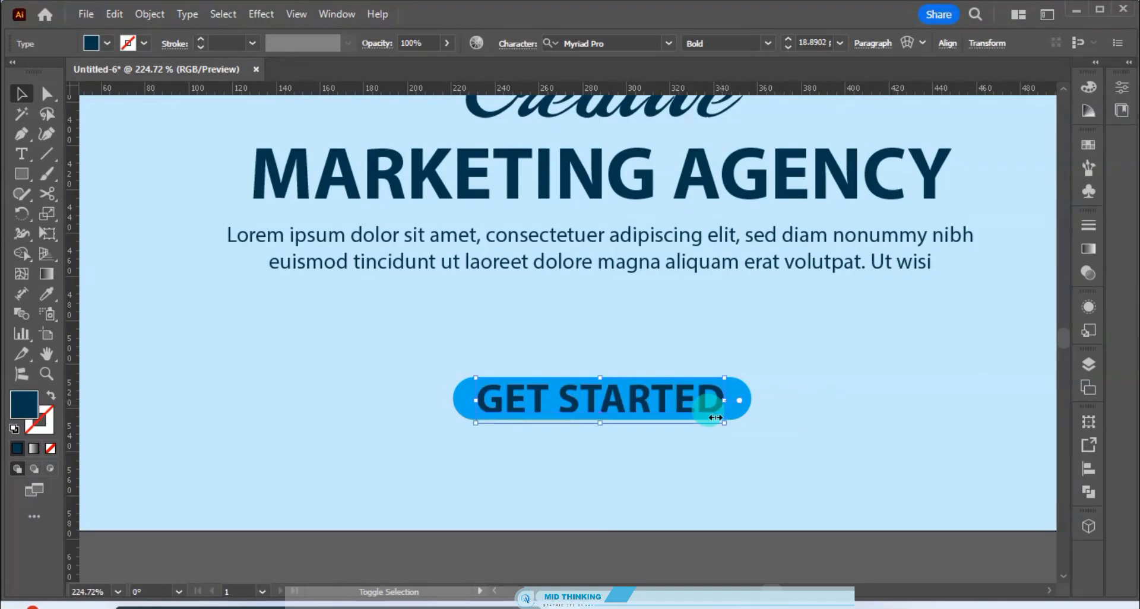
- Group the "GET STARTED" text with the blue pill and nudge the grouped button down
{"action": "left_click", "coordinate": [656, 464]}
{"action": "left_click_drag", "start_coordinate": [656, 465], "coordinate": [563, 372]}
{"action": "key", "text": "ctrl+g"}
{"action": "left_click", "coordinate": [576, 457]}
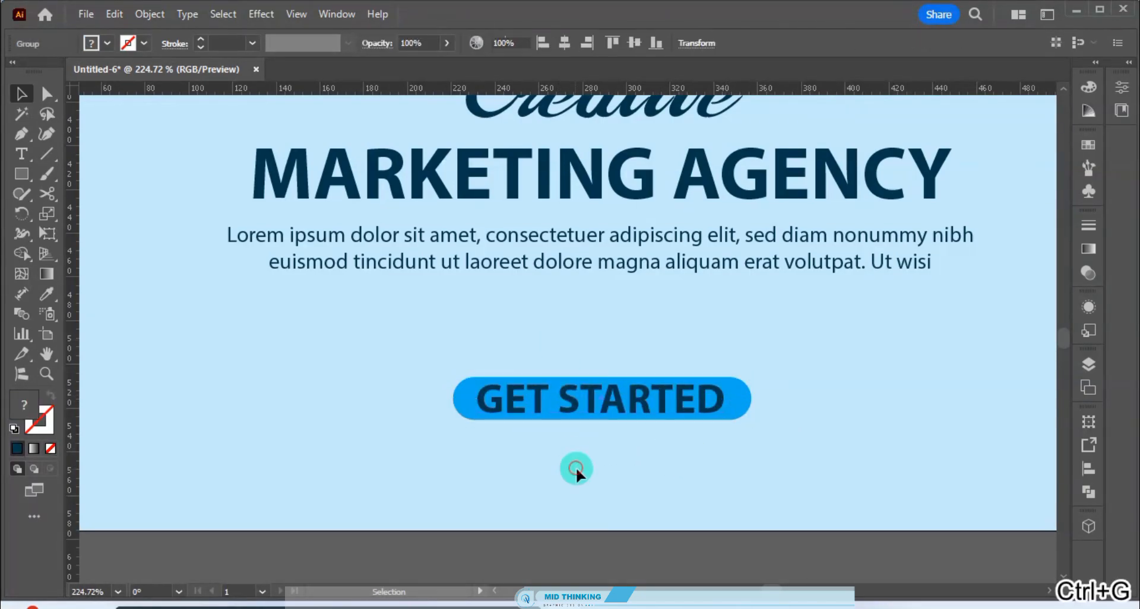
{"action": "key", "text": "ctrl+0"}
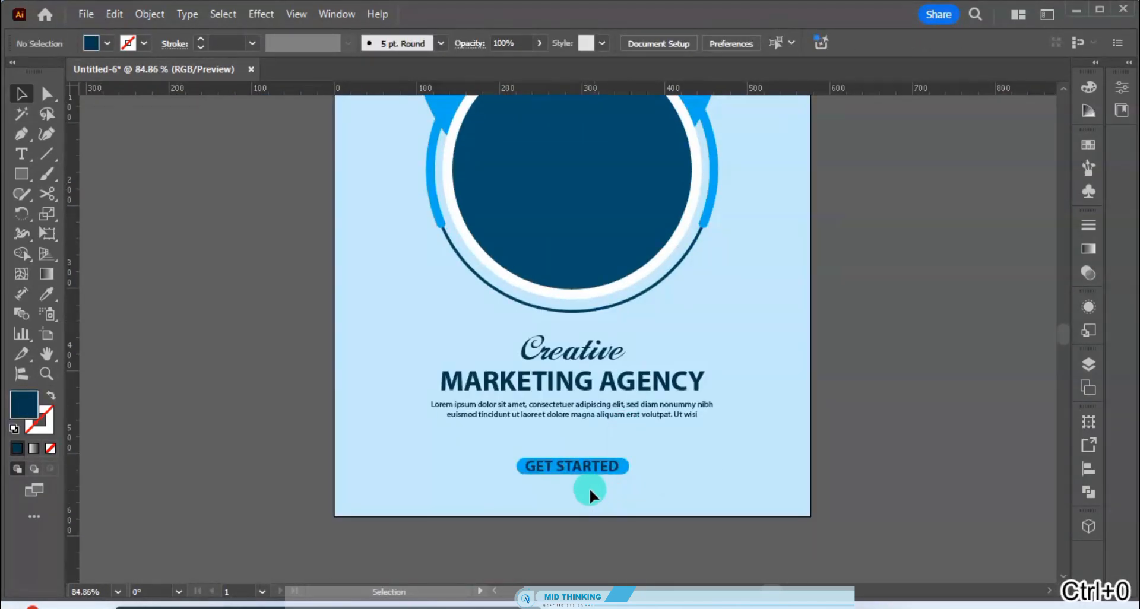
{"action": "left_click", "coordinate": [560, 466]}
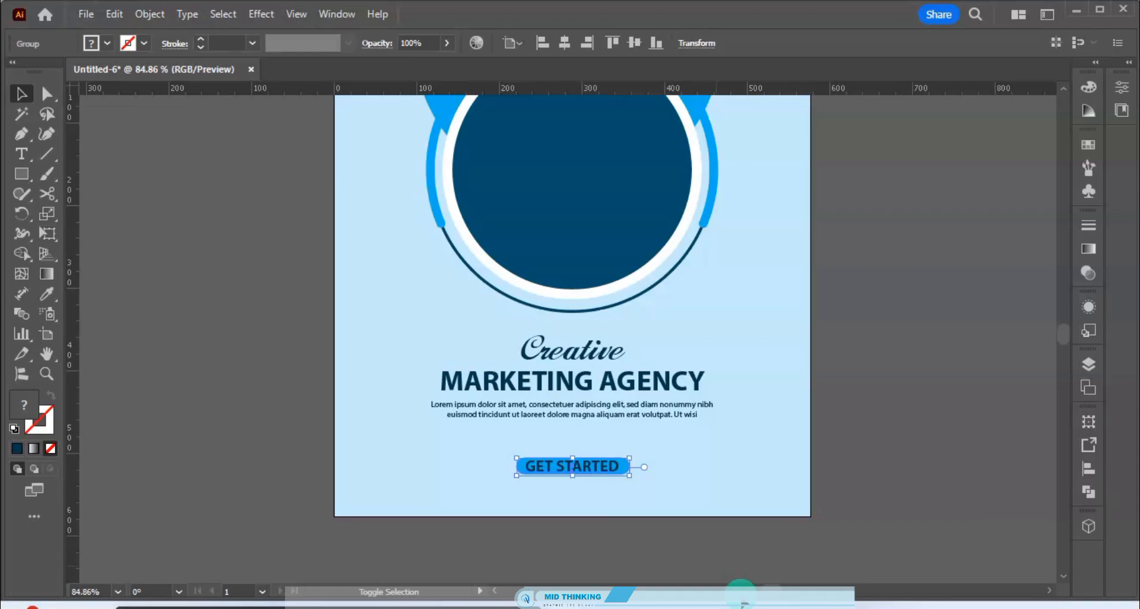
{"action": "key", "text": "shift+Down"}
{"action": "left_click", "coordinate": [513, 553]}
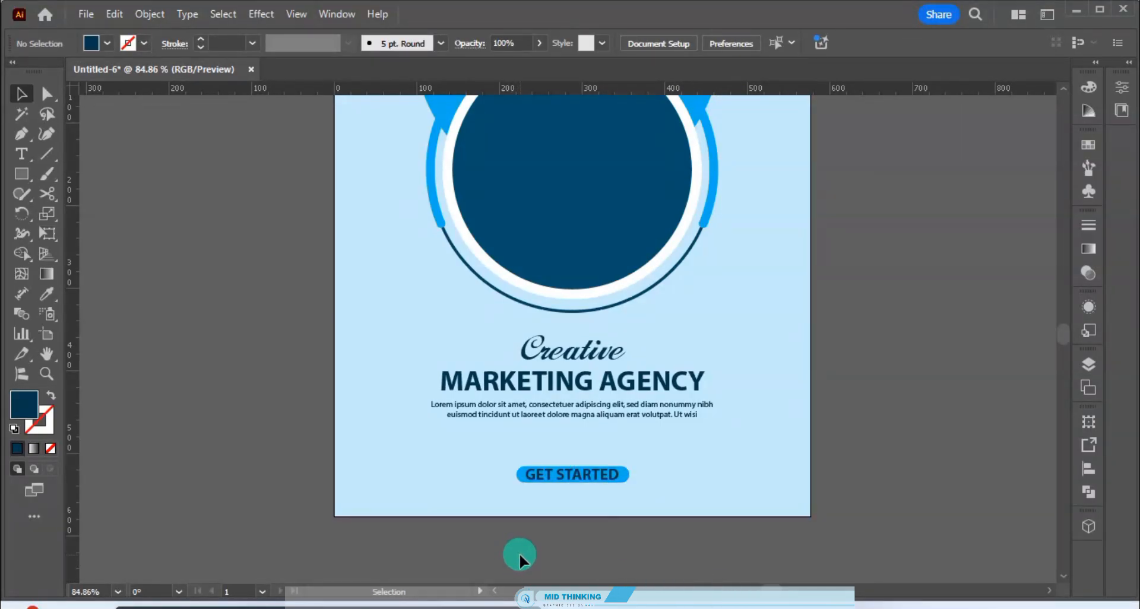
- Paste the white phone and website contact details and move them onto the empty canvas below the artboard
{"action": "key", "text": "space"}
{"action": "left_click_drag", "start_coordinate": [768, 373], "coordinate": [774, 382]}
{"action": "key", "text": "ctrl+0"}
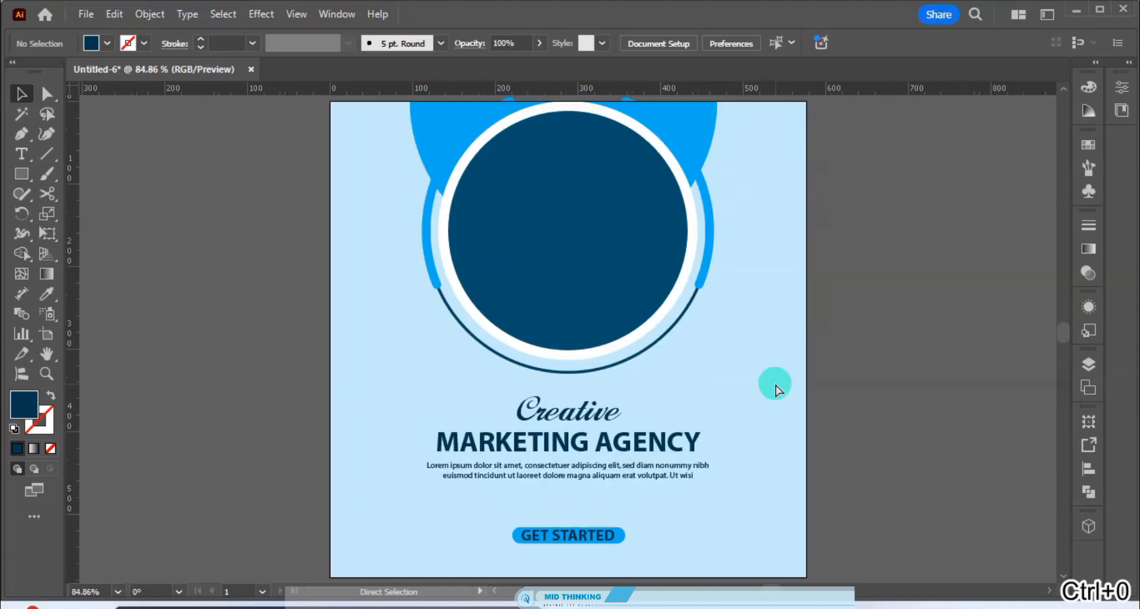
{"action": "key", "text": "ctrl+minus"}
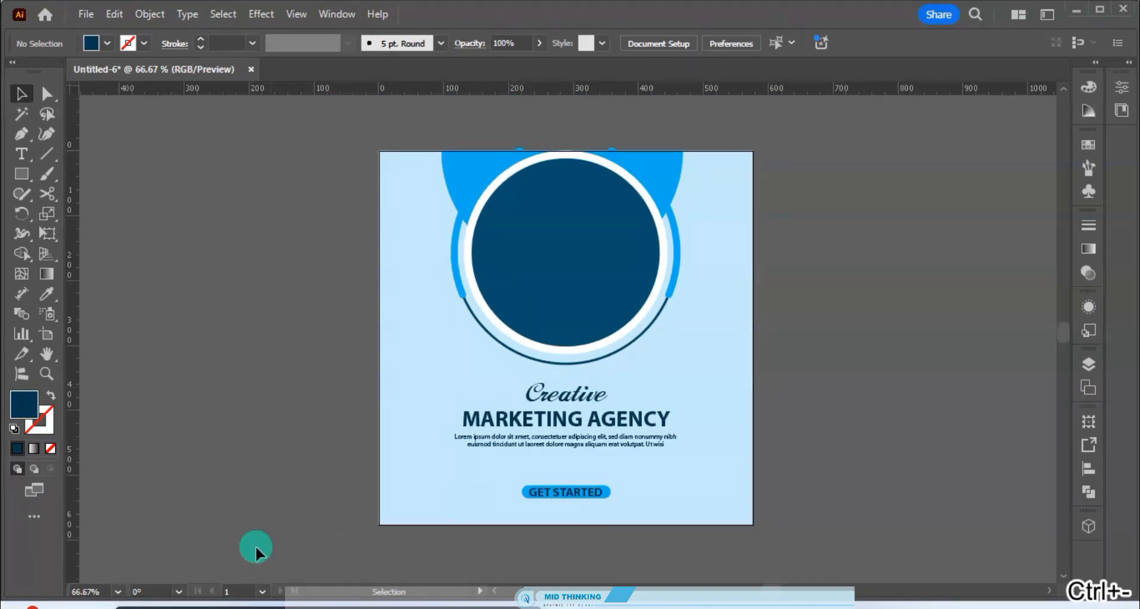
{"action": "key", "text": "ctrl+0"}
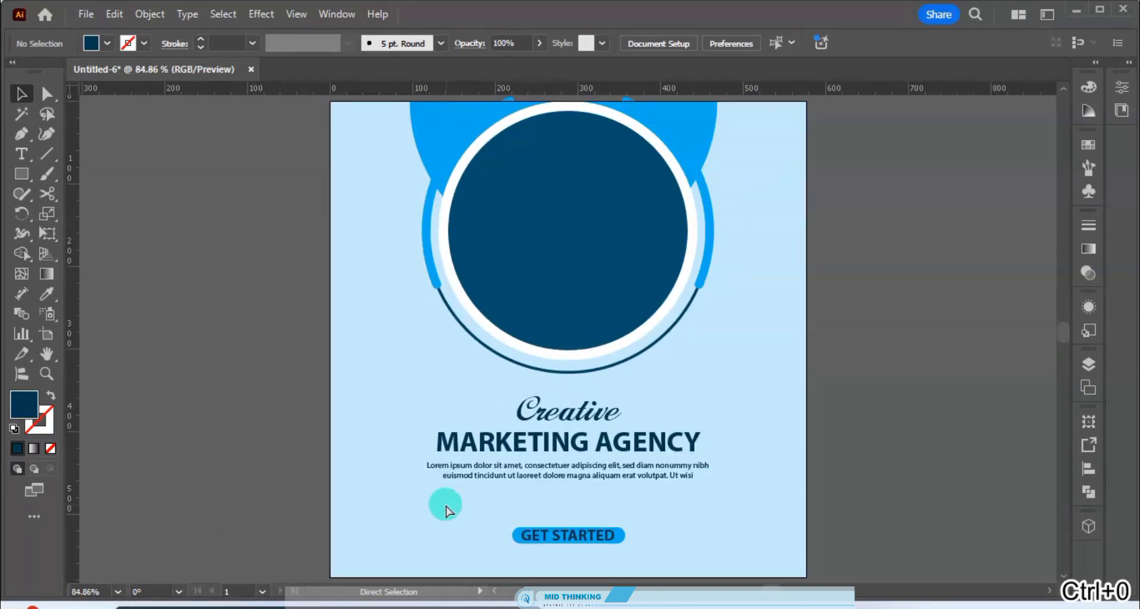
{"action": "left_click_drag", "start_coordinate": [495, 508], "coordinate": [485, 324]}
{"action": "key", "text": "ctrl+v"}
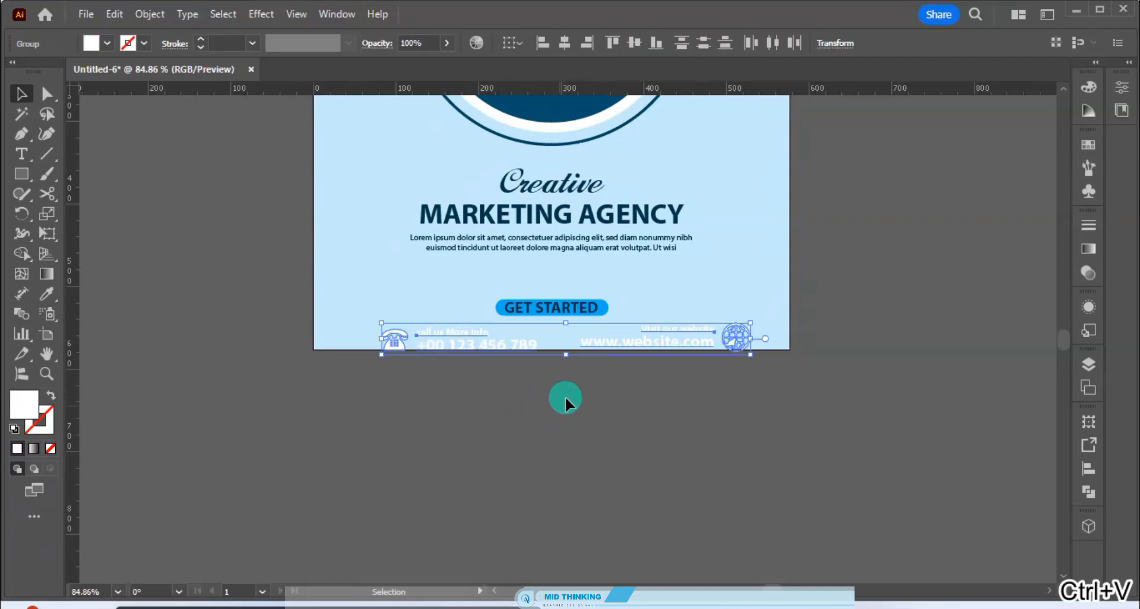
{"action": "left_click_drag", "start_coordinate": [669, 343], "coordinate": [664, 423]}
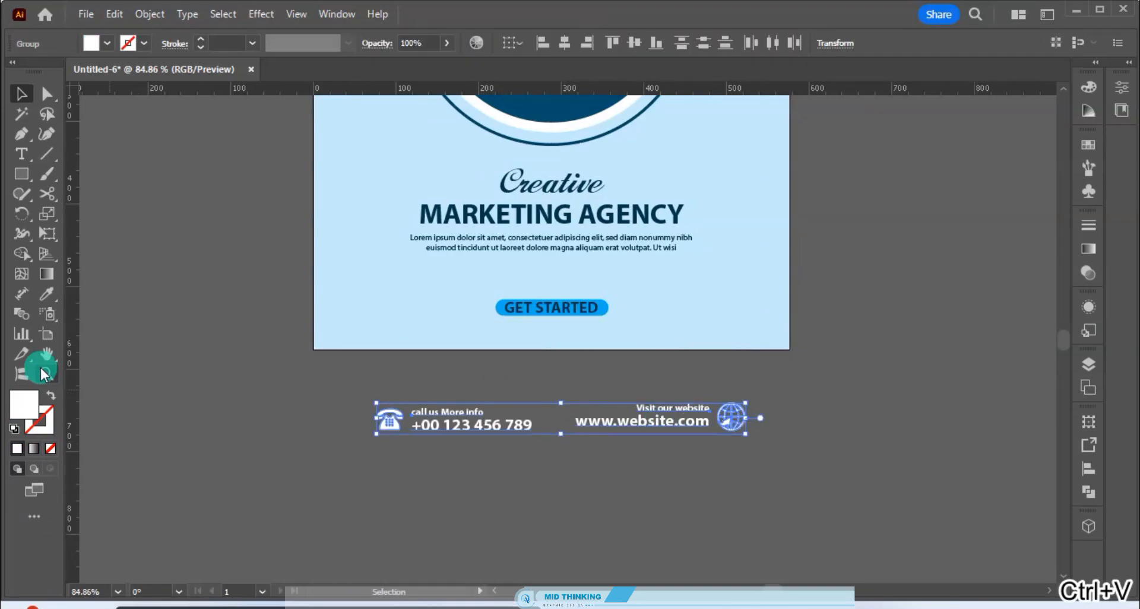
- Recolour the pasted contact details with the dark blue sampled from the large circle using the Eyedropper
{"action": "left_click", "coordinate": [48, 293]}
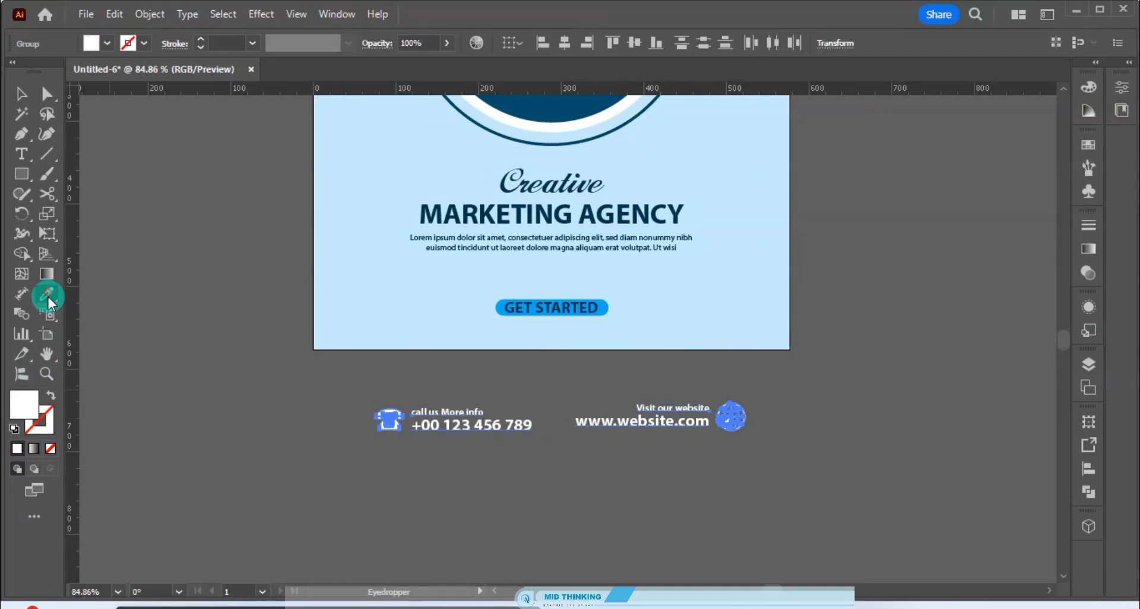
{"action": "left_click", "coordinate": [562, 112]}
{"action": "key", "text": "v"}
{"action": "left_click_drag", "start_coordinate": [498, 430], "coordinate": [480, 425]}
{"action": "left_click", "coordinate": [659, 423], "text": "shift"}
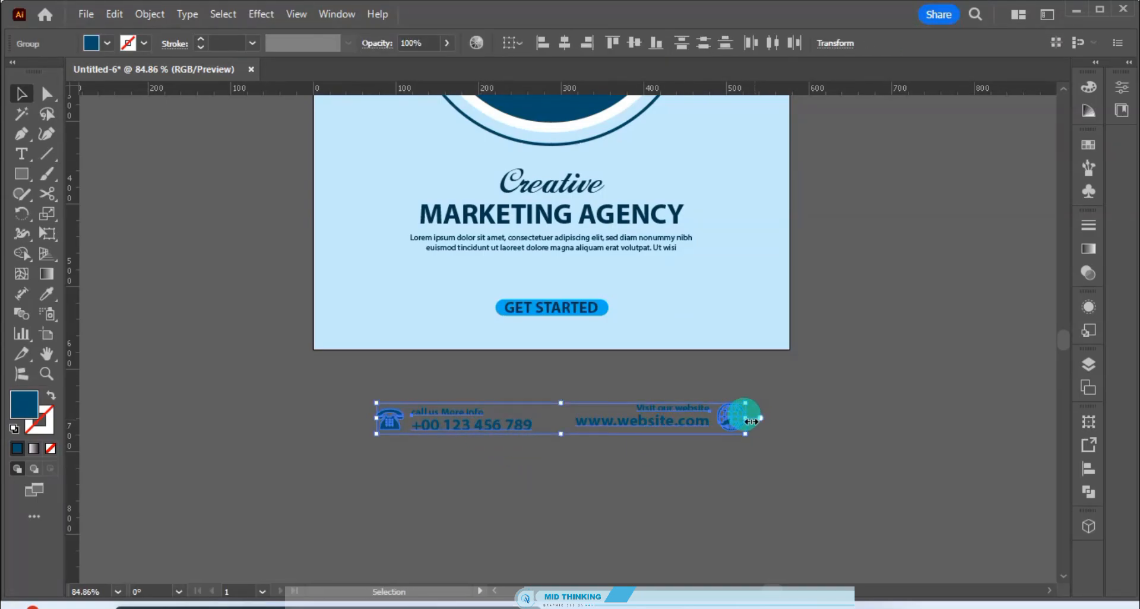
- Scale down the contact details and place the phone block left and the website block right of the "GET STARTED" button
{"action": "left_click_drag", "start_coordinate": [751, 421], "coordinate": [749, 311]}
{"action": "left_click", "coordinate": [586, 390]}
{"action": "left_click", "coordinate": [446, 317], "text": "shift"}
{"action": "left_click", "coordinate": [653, 378]}
{"action": "left_click", "coordinate": [397, 315], "text": "shift"}
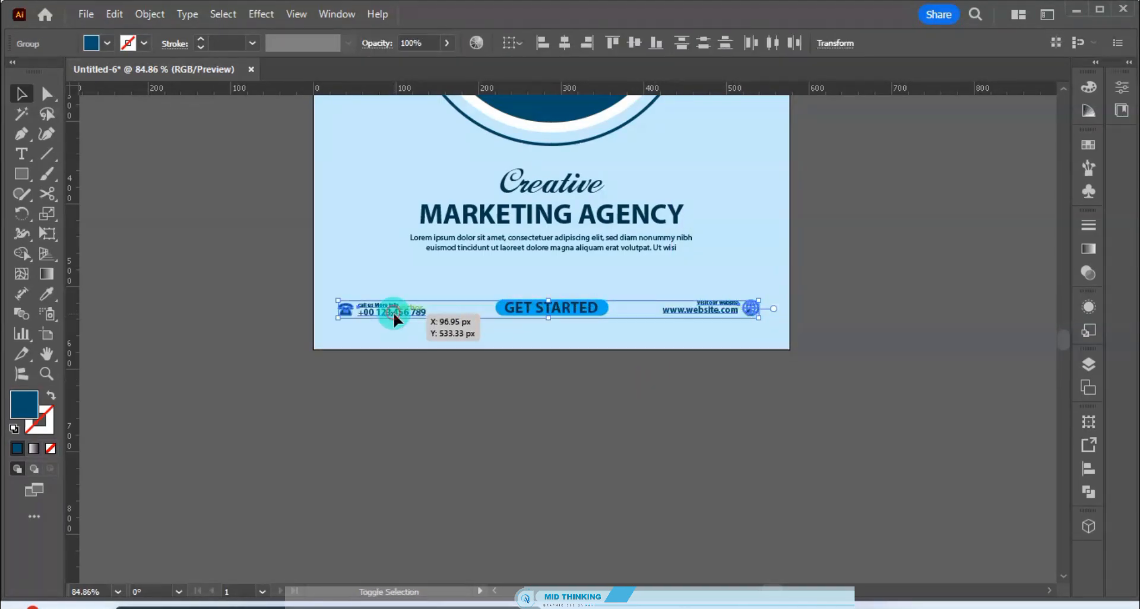
- Group the phone and website blocks and centre the group horizontally on the artboard
{"action": "key", "text": "ctrl+g"}
{"action": "left_click", "coordinate": [623, 458]}
{"action": "left_click", "coordinate": [717, 307]}
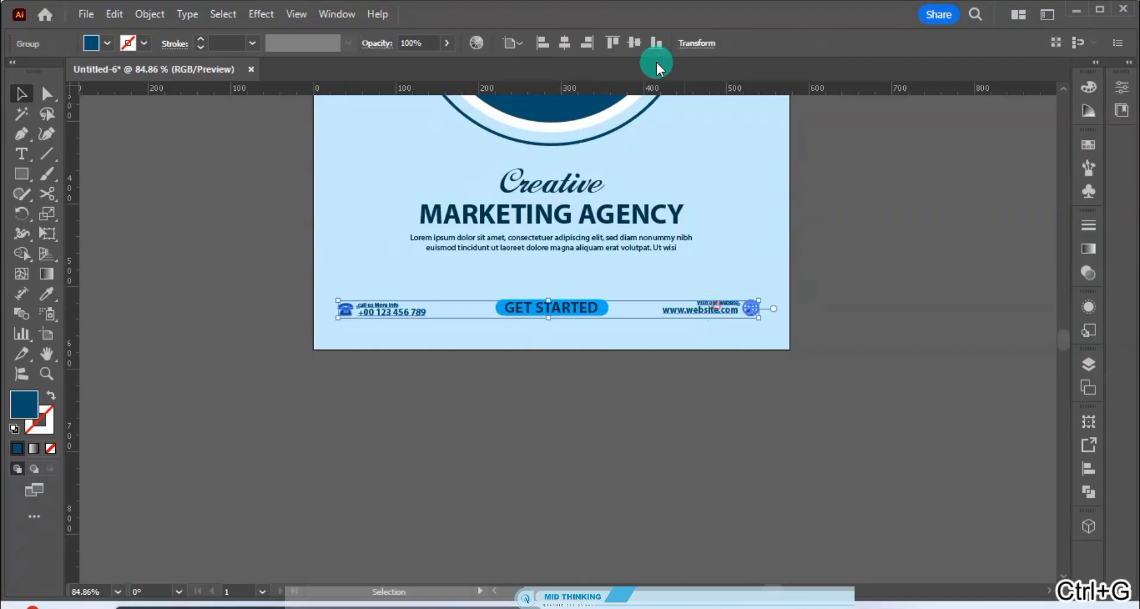
{"action": "left_click", "coordinate": [565, 43]}
{"action": "left_click", "coordinate": [573, 397]}
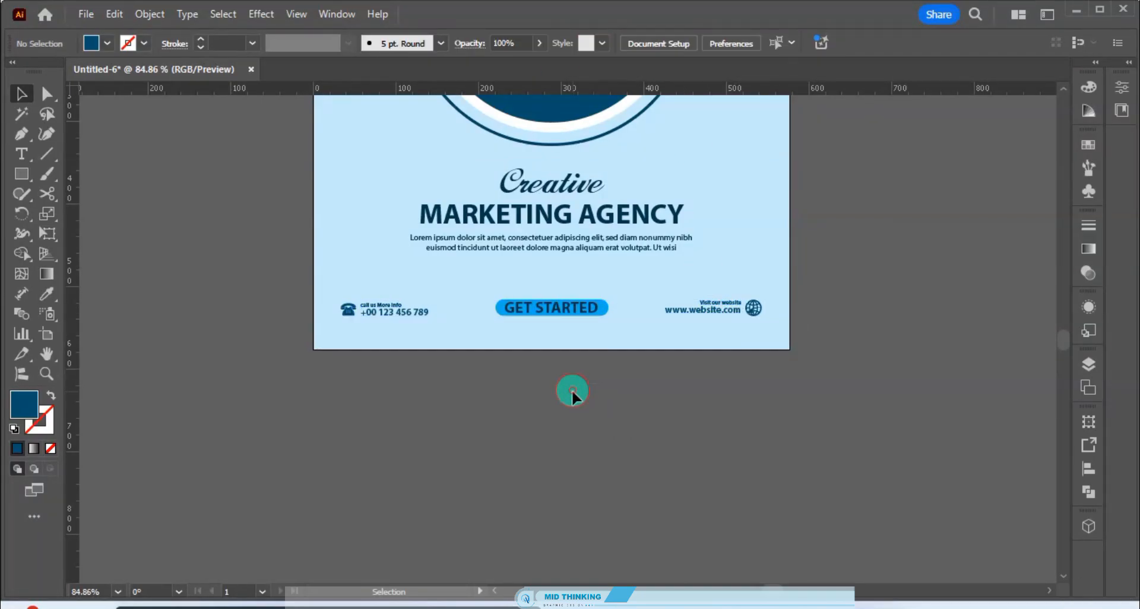
- Draw a small dark blue circle at the lowest point of the thin ring and centre it horizontally on the artboard
{"action": "key", "text": "ctrl+0"}
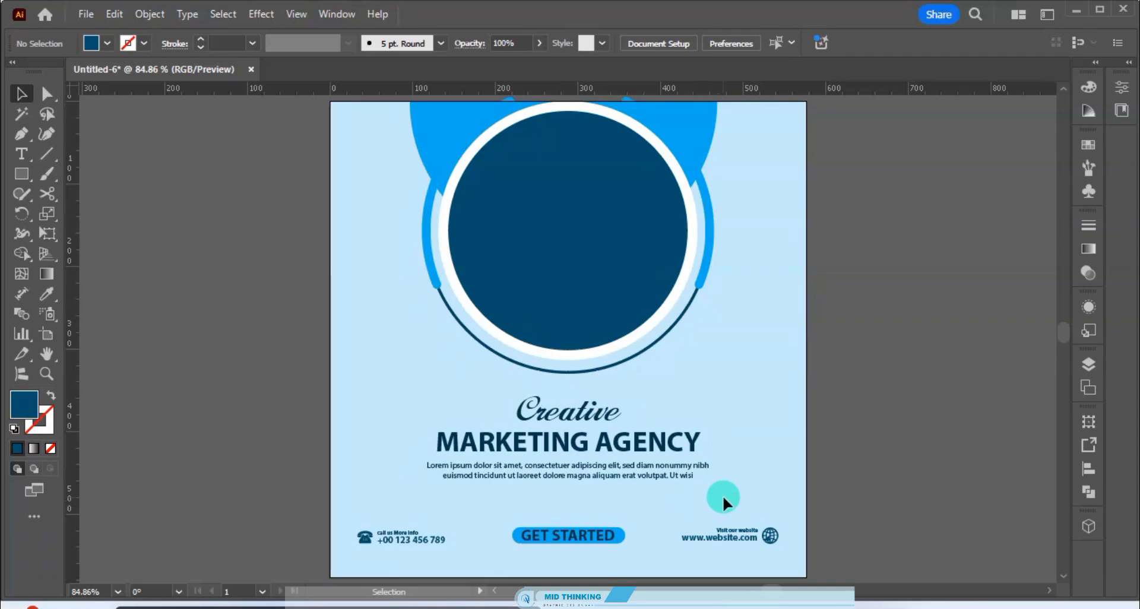
{"action": "right_click", "coordinate": [24, 172]}
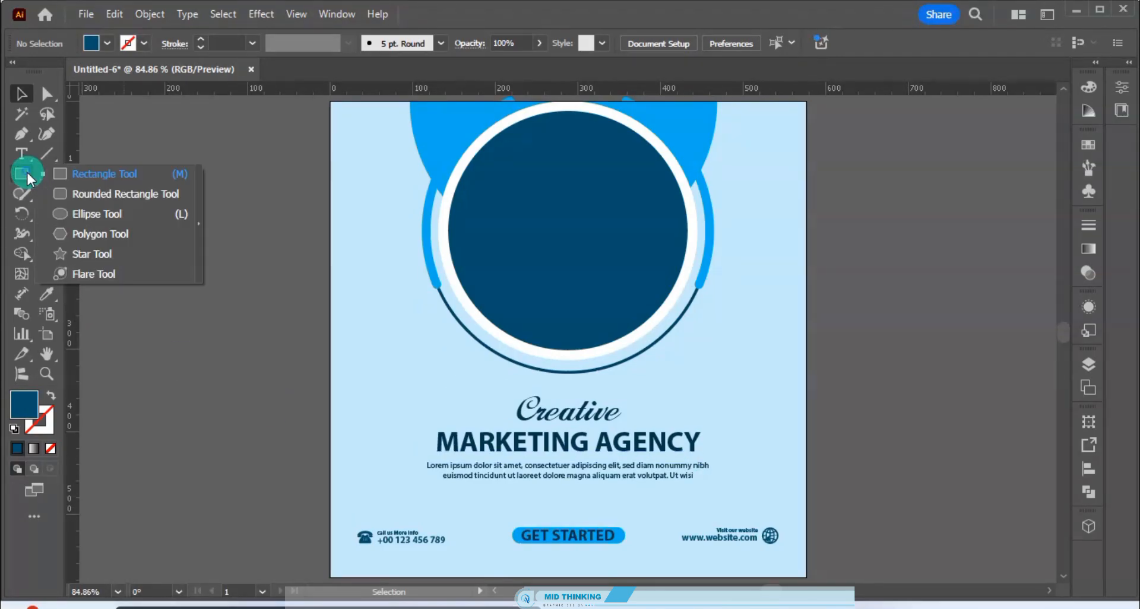
{"action": "left_click", "coordinate": [76, 213]}
{"action": "key", "text": "ctrl+space"}
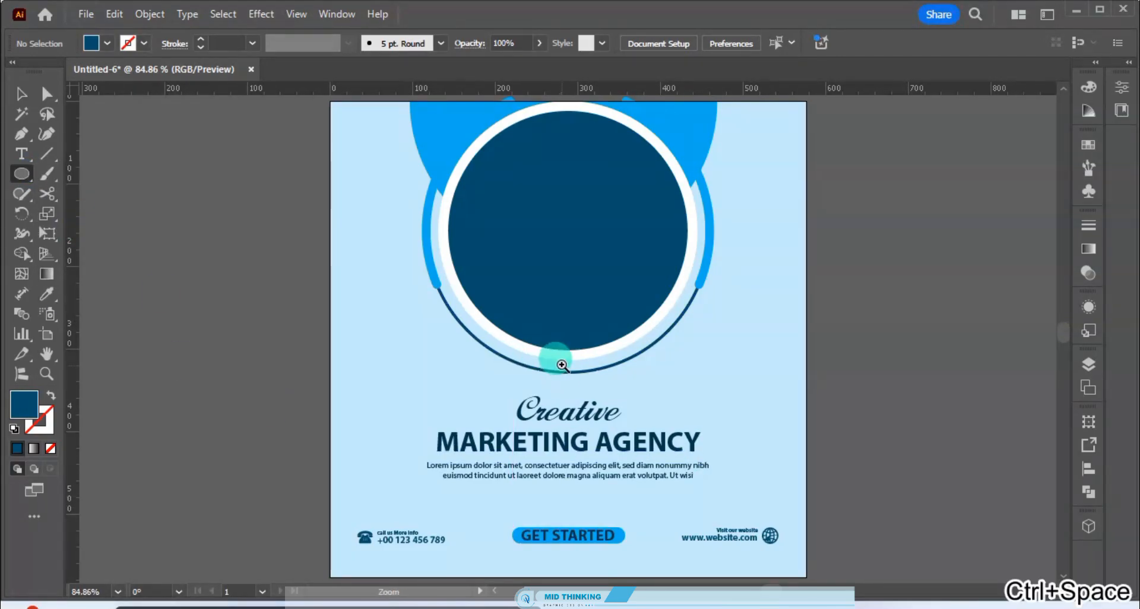
{"action": "left_click_drag", "start_coordinate": [554, 356], "coordinate": [609, 406]}
{"action": "key", "text": "v"}
{"action": "key", "text": "ctrl+space"}
{"action": "left_click", "coordinate": [528, 381]}
{"action": "left_click", "coordinate": [662, 43]}
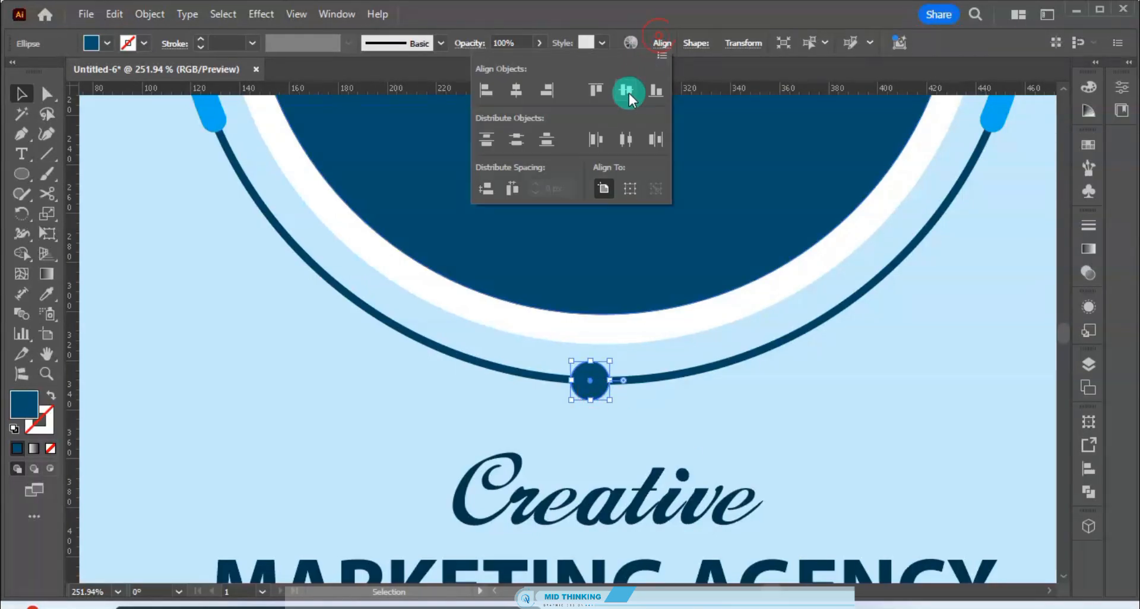
{"action": "left_click", "coordinate": [515, 90]}
{"action": "left_click", "coordinate": [706, 415]}
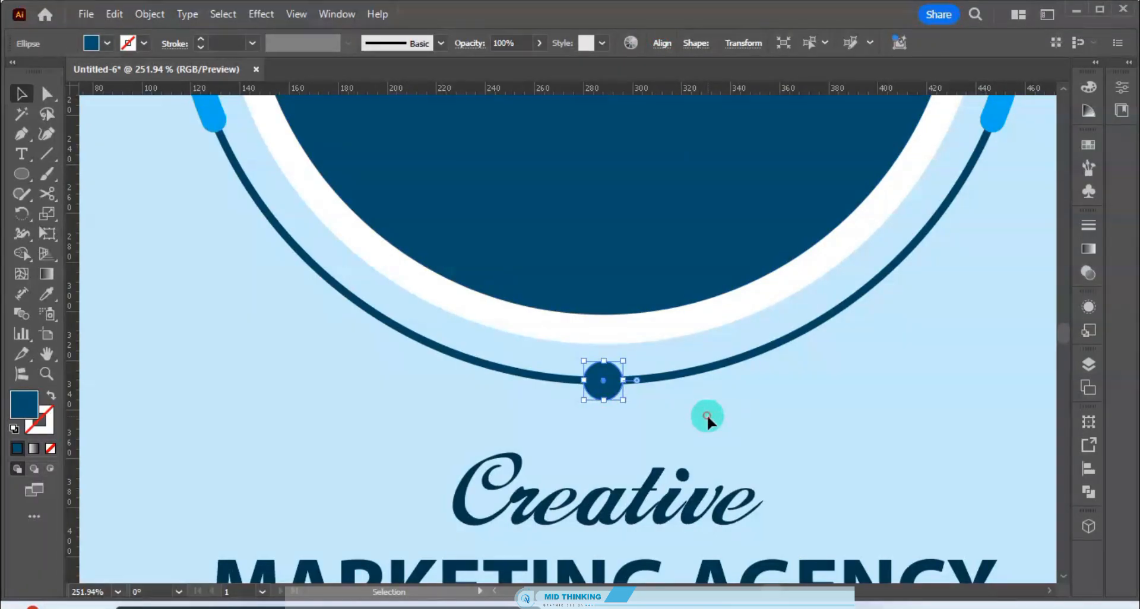
- Add two smaller dark blue dots on the thin ring, mirrored on either side of the bottom dot
{"action": "key", "text": "ctrl+0"}
{"action": "key", "text": "ctrl+space"}
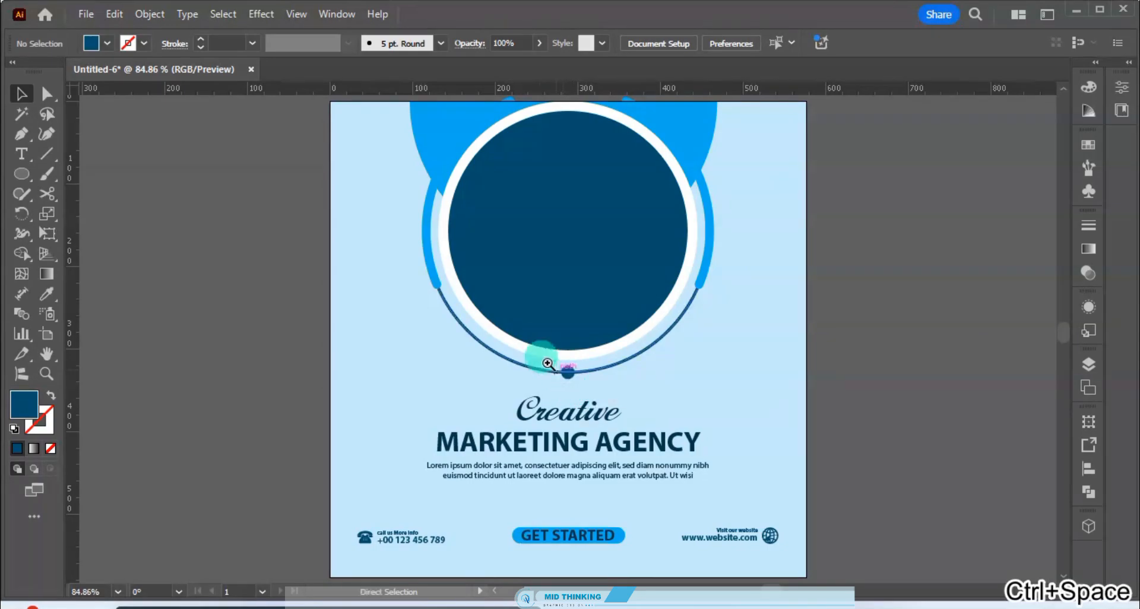
{"action": "left_click_drag", "start_coordinate": [540, 356], "coordinate": [837, 326]}
{"action": "left_click", "coordinate": [618, 410]}
{"action": "left_click", "coordinate": [430, 384]}
{"action": "left_click", "coordinate": [404, 367]}
{"action": "left_click", "coordinate": [791, 391]}
{"action": "key", "text": "ctrl+0"}
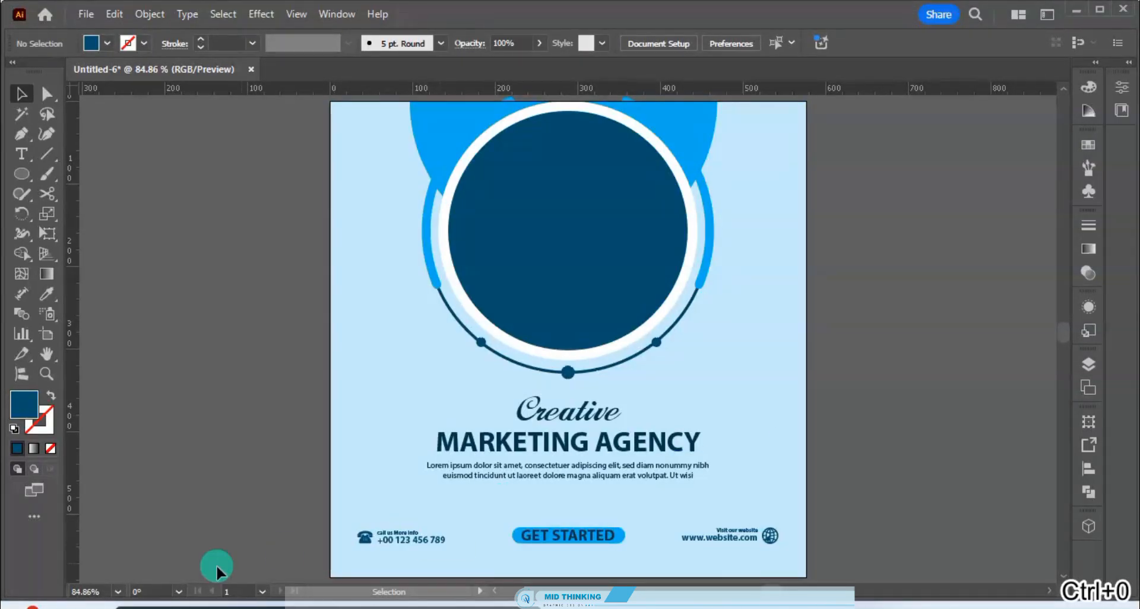
- Paste the copied photo of two women at a desk into the large dark blue circle using Draw Inside mode
{"action": "key", "text": "alt+Tab"}
{"action": "left_click", "coordinate": [287, 434]}
{"action": "left_click", "coordinate": [712, 475]}
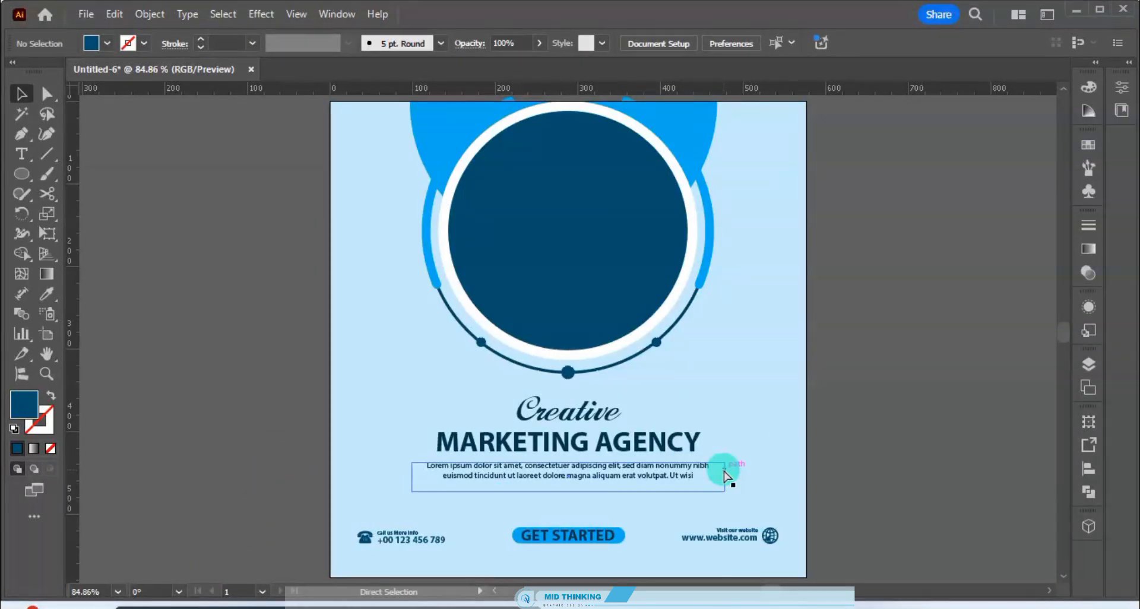
{"action": "key", "text": "ctrl+0"}
{"action": "left_click", "coordinate": [803, 396]}
{"action": "left_click", "coordinate": [591, 272]}
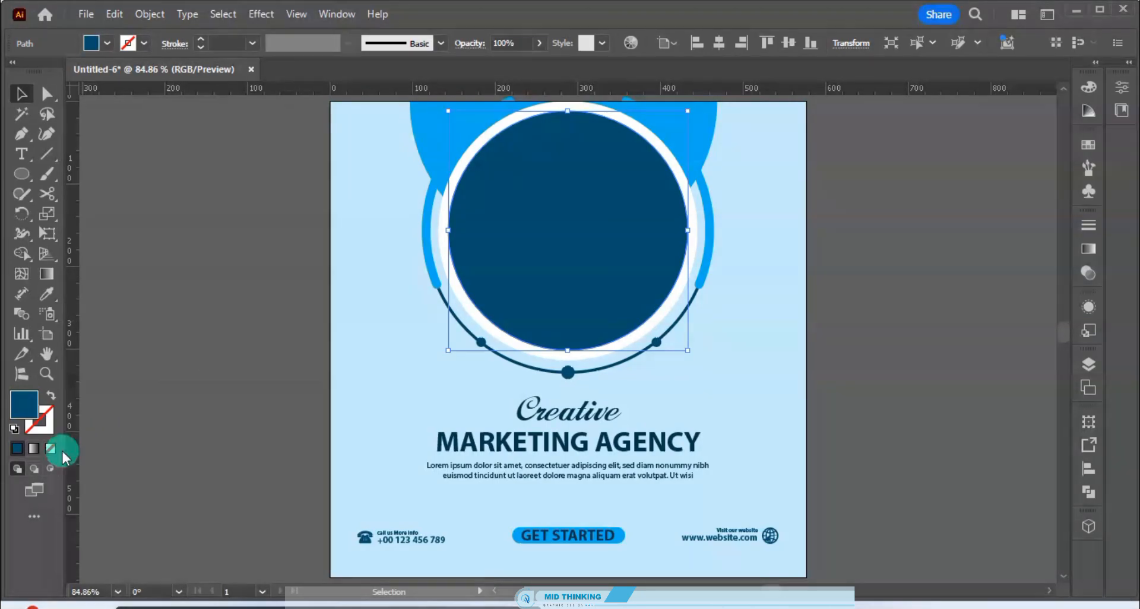
{"action": "left_click", "coordinate": [50, 469]}
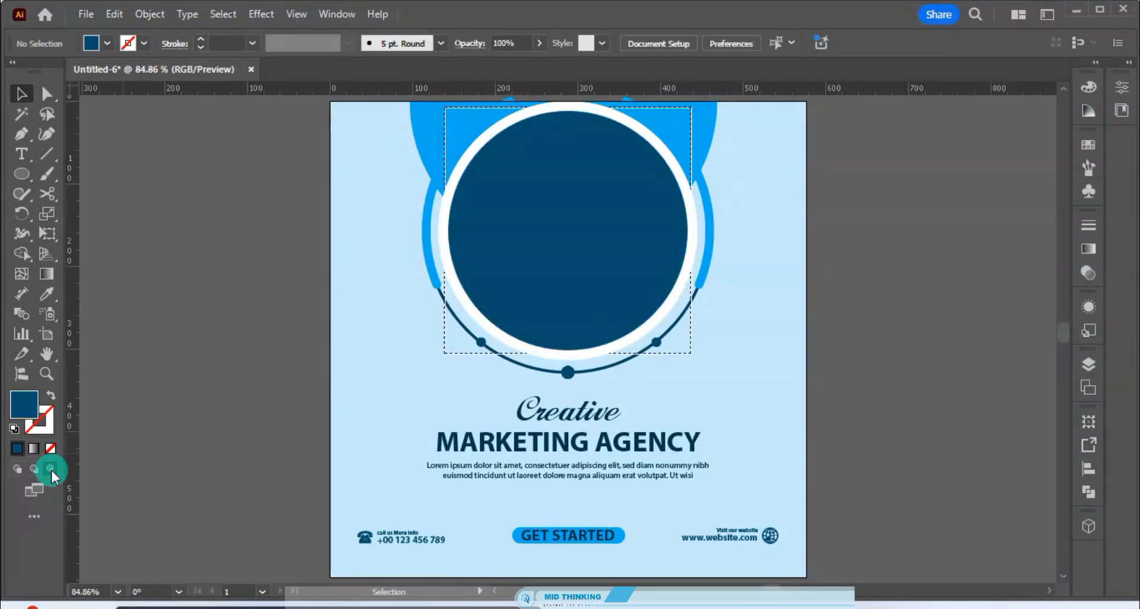
{"action": "key", "text": "ctrl+v"}
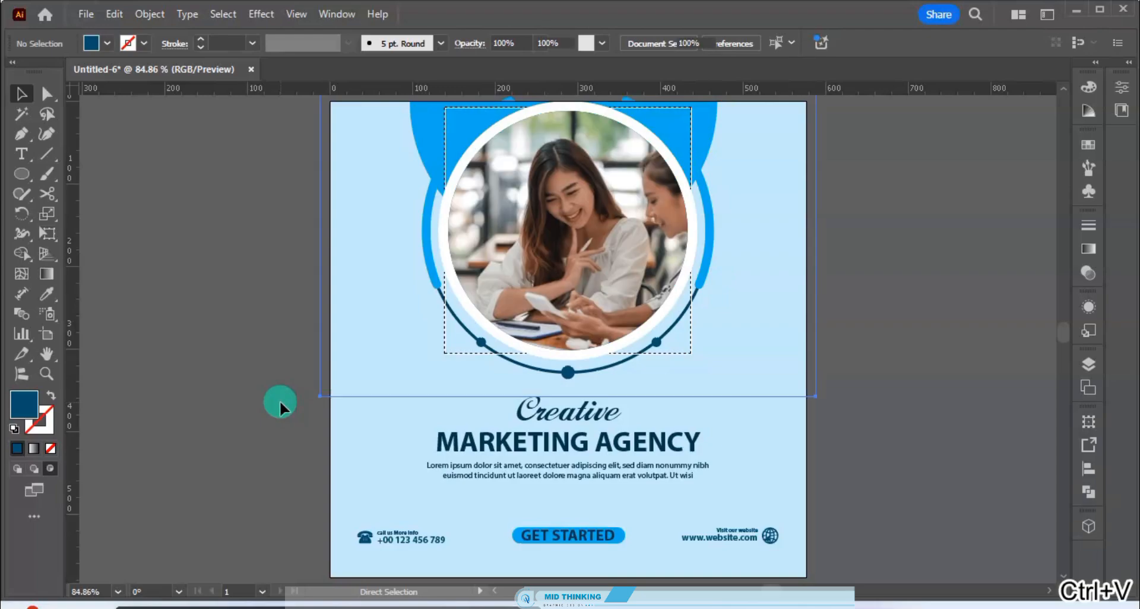
- Scale down the photo inside the circle, shift it left and slightly enlarge it so both women fill the frame
{"action": "left_click_drag", "start_coordinate": [818, 235], "coordinate": [760, 233]}
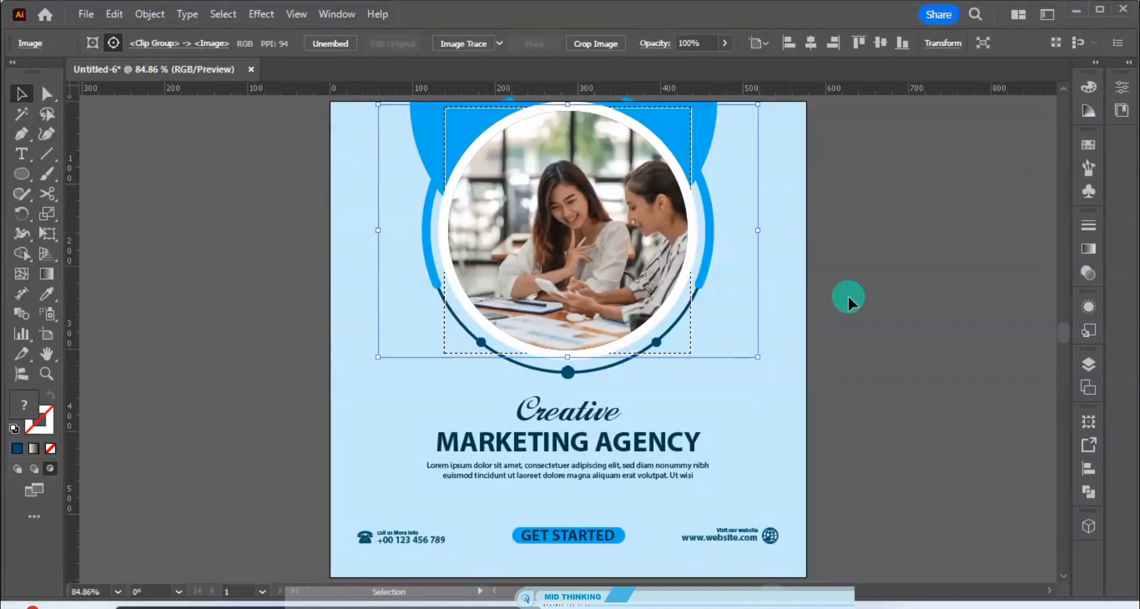
{"action": "key", "text": "shift+Left"}
{"action": "key", "text": "shift+Left"}
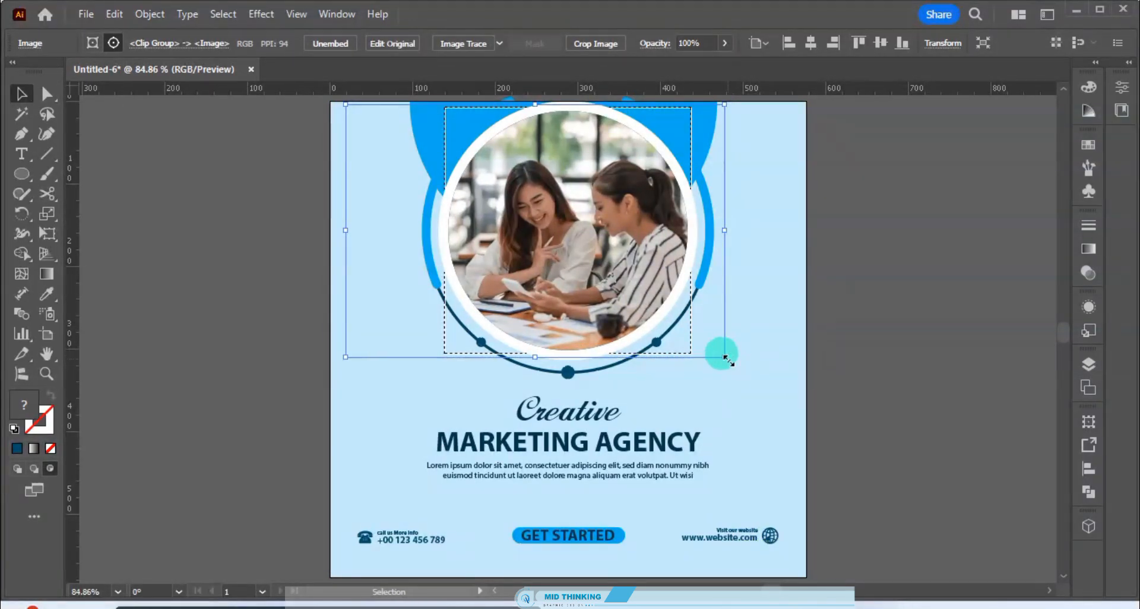
{"action": "left_click_drag", "start_coordinate": [725, 357], "coordinate": [739, 368]}
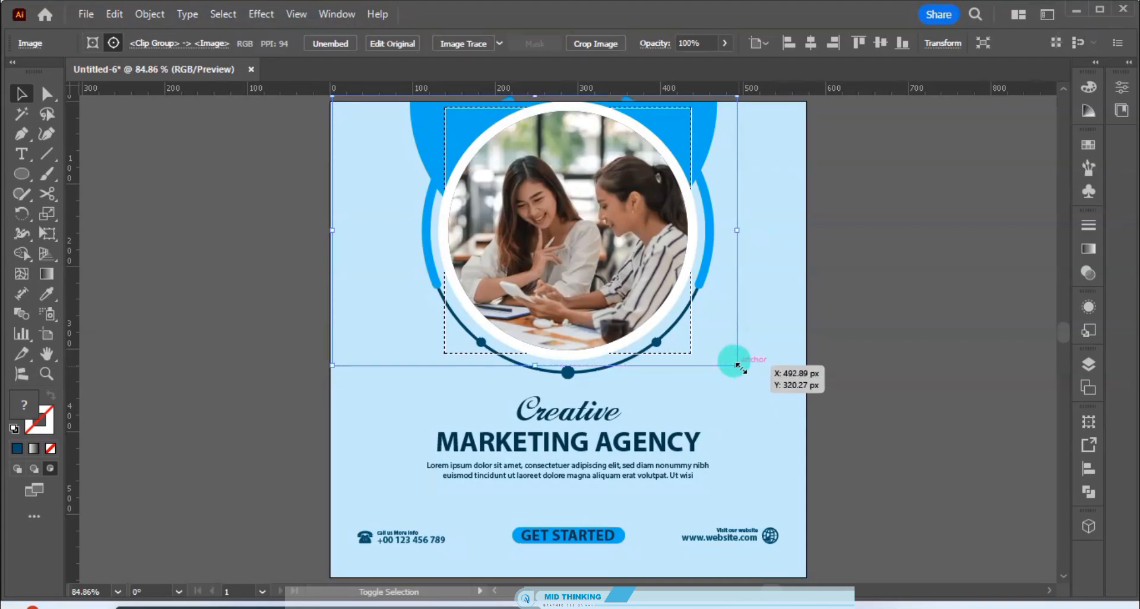
{"action": "left_click", "coordinate": [846, 393]}
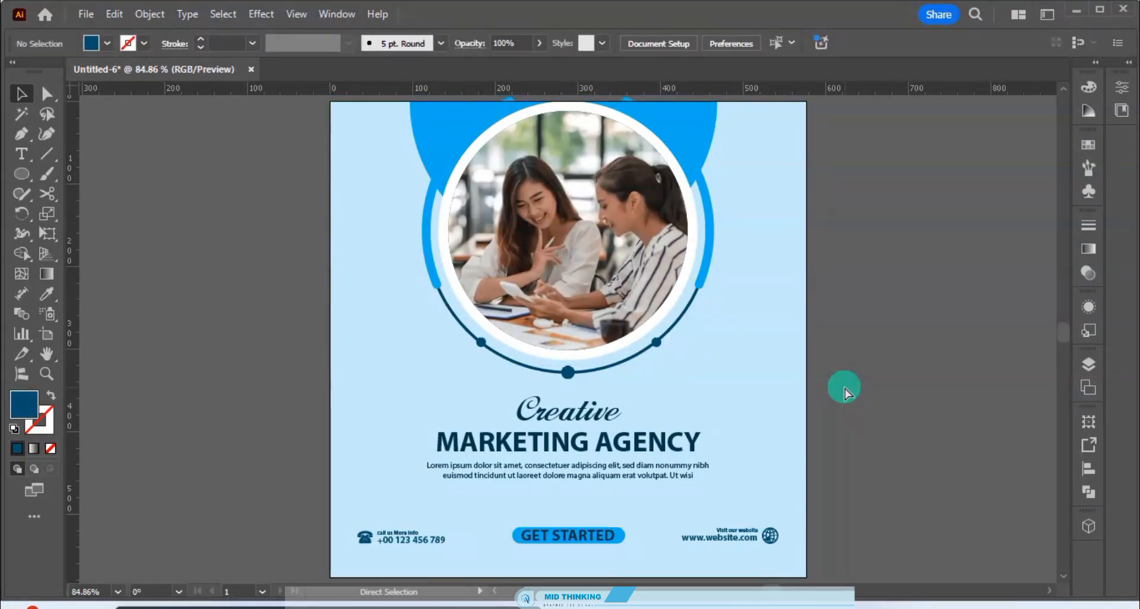
- Unlock all objects, including the light blue background, and group the entire artwork
{"action": "key", "text": "ctrl+minus"}
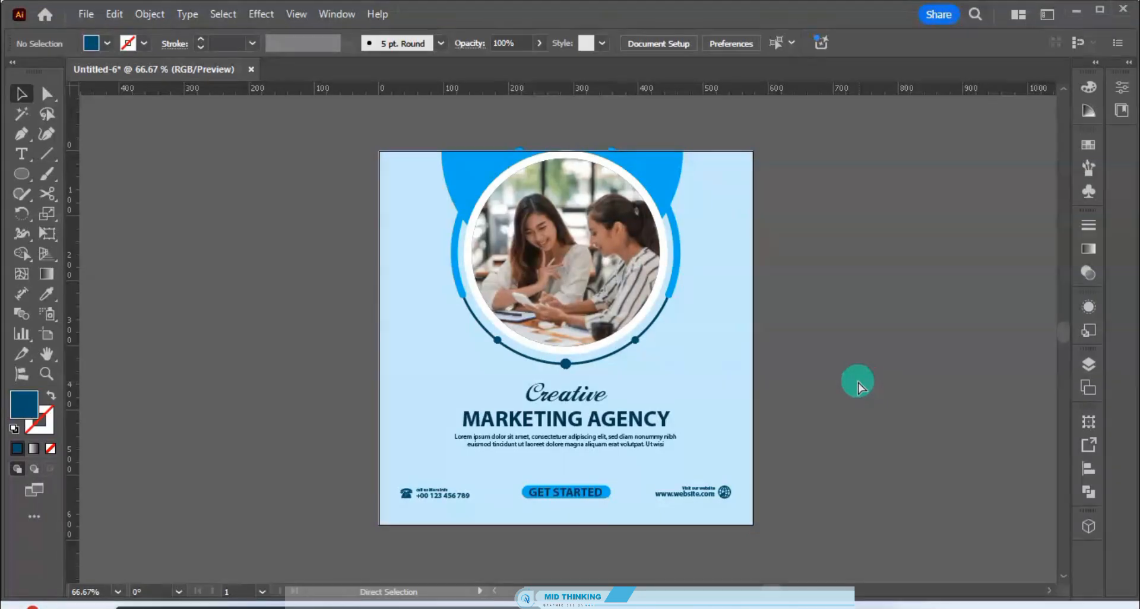
{"action": "key", "text": "ctrl+a"}
{"action": "left_click", "coordinate": [854, 381]}
{"action": "key", "text": "ctrl+alt+2"}
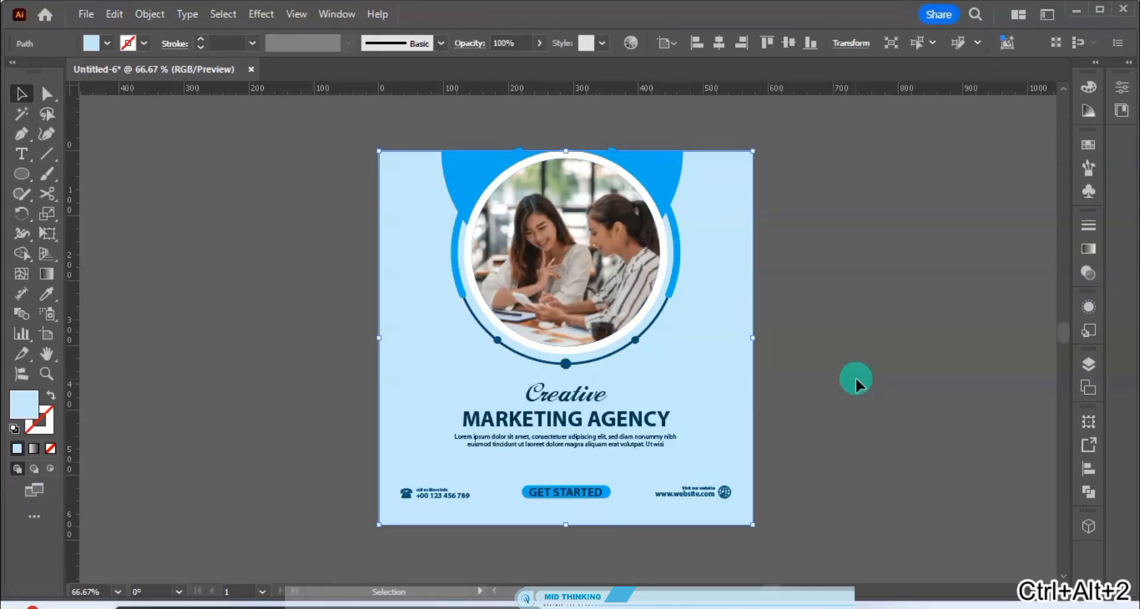
{"action": "key", "text": "ctrl+a"}
{"action": "key", "text": "ctrl+g"}
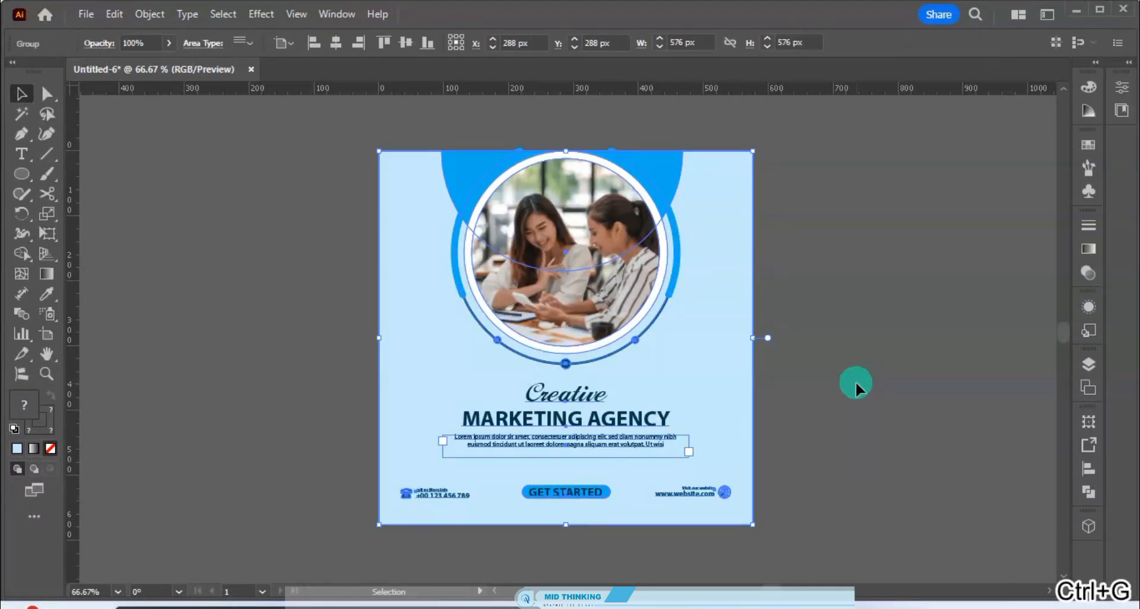
- Copy the light blue background square from inside the artwork group
{"action": "left_click", "coordinate": [855, 380]}
{"action": "left_click", "coordinate": [739, 378]}
{"action": "double_click", "coordinate": [739, 378]}
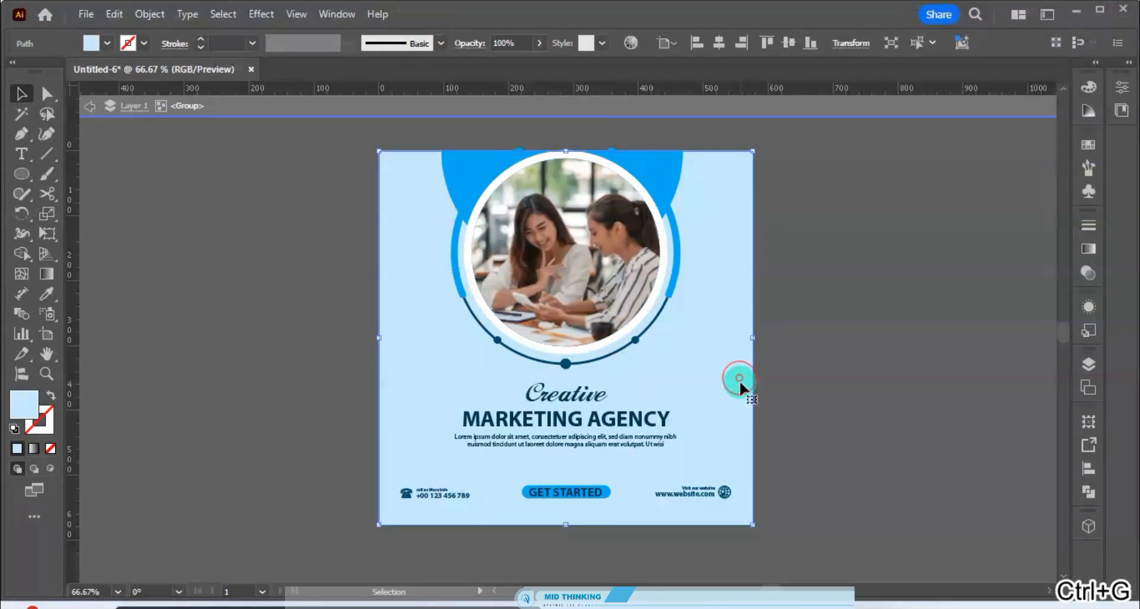
{"action": "key", "text": "ctrl+c"}
{"action": "double_click", "coordinate": [824, 396]}
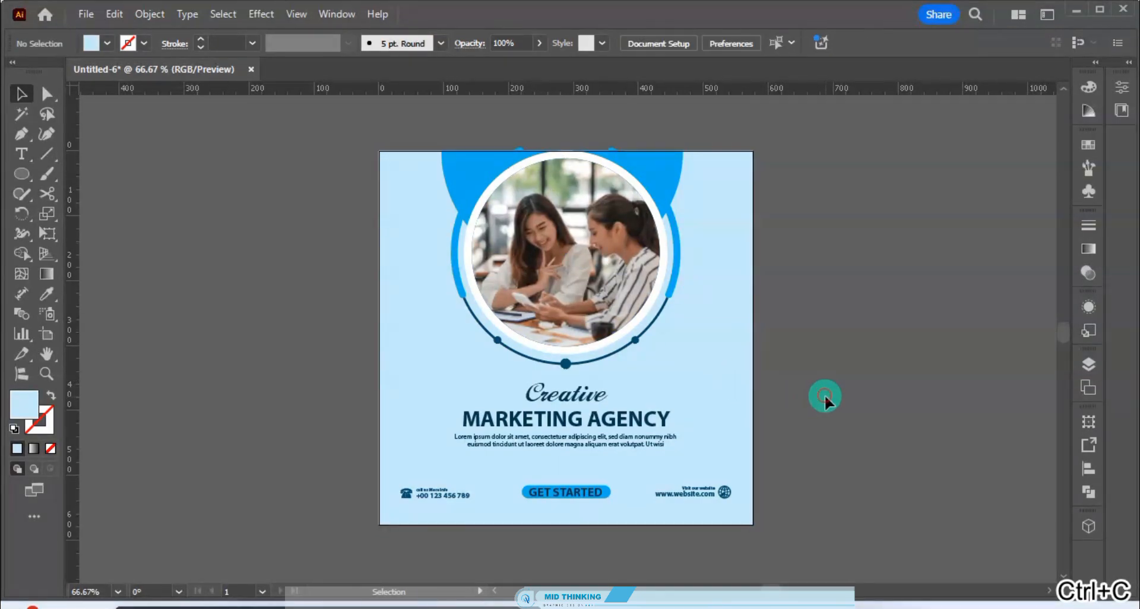
- Paste the copied square in place over the artwork and use it as a clipping mask for the whole design
{"action": "left_click", "coordinate": [656, 399]}
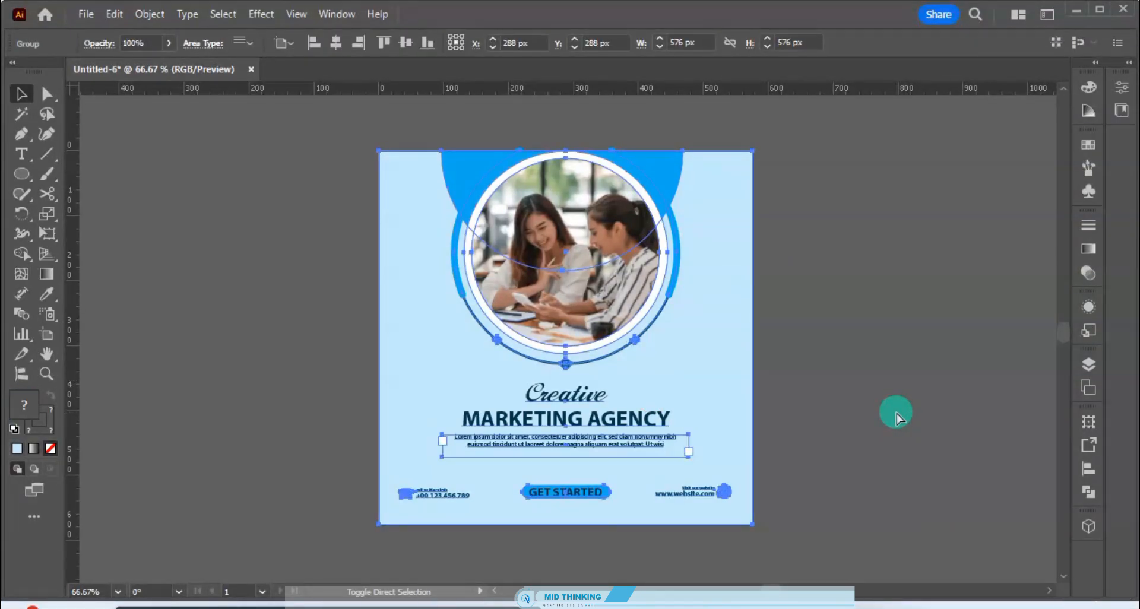
{"action": "key", "text": "ctrl+shift+v"}
{"action": "left_click", "coordinate": [884, 412]}
{"action": "left_click_drag", "start_coordinate": [859, 320], "coordinate": [628, 353]}
{"action": "right_click", "coordinate": [629, 354]}
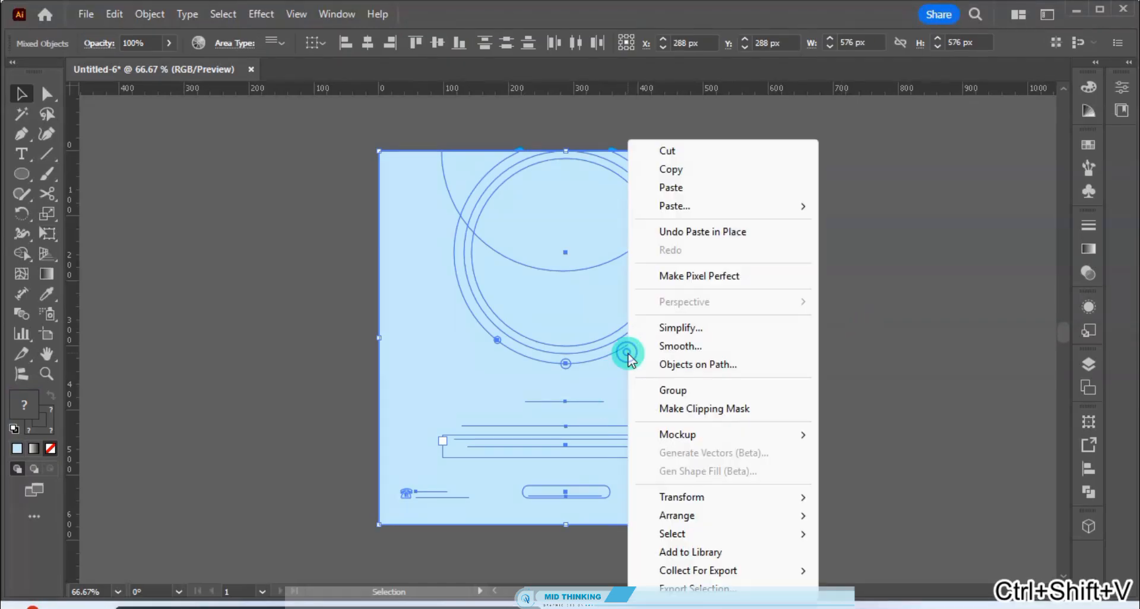
{"action": "left_click", "coordinate": [746, 409]}
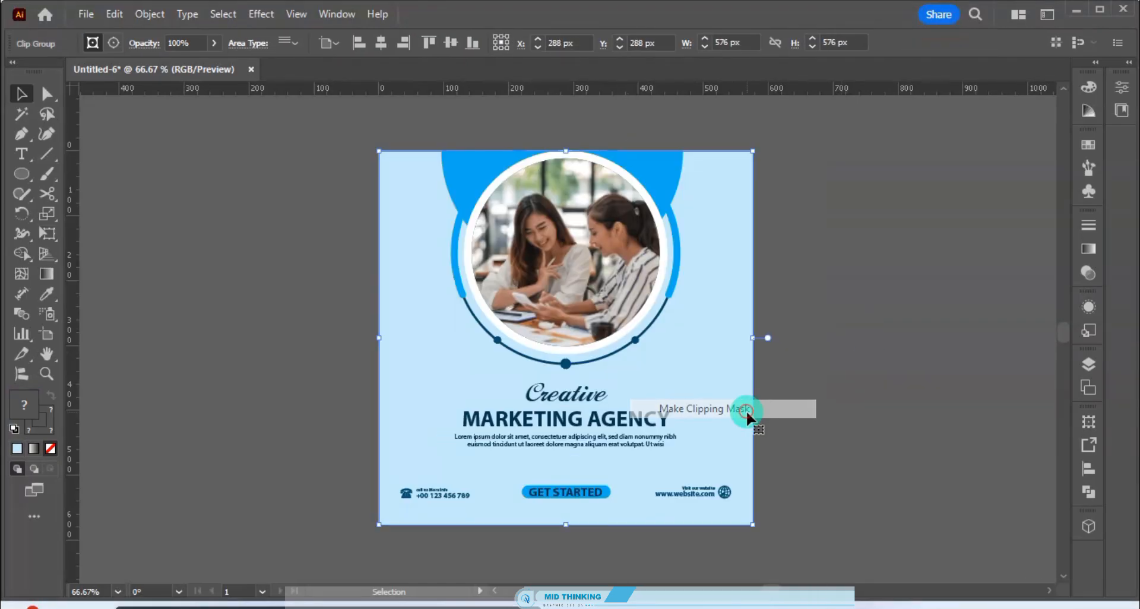
{"action": "left_click", "coordinate": [860, 392]}
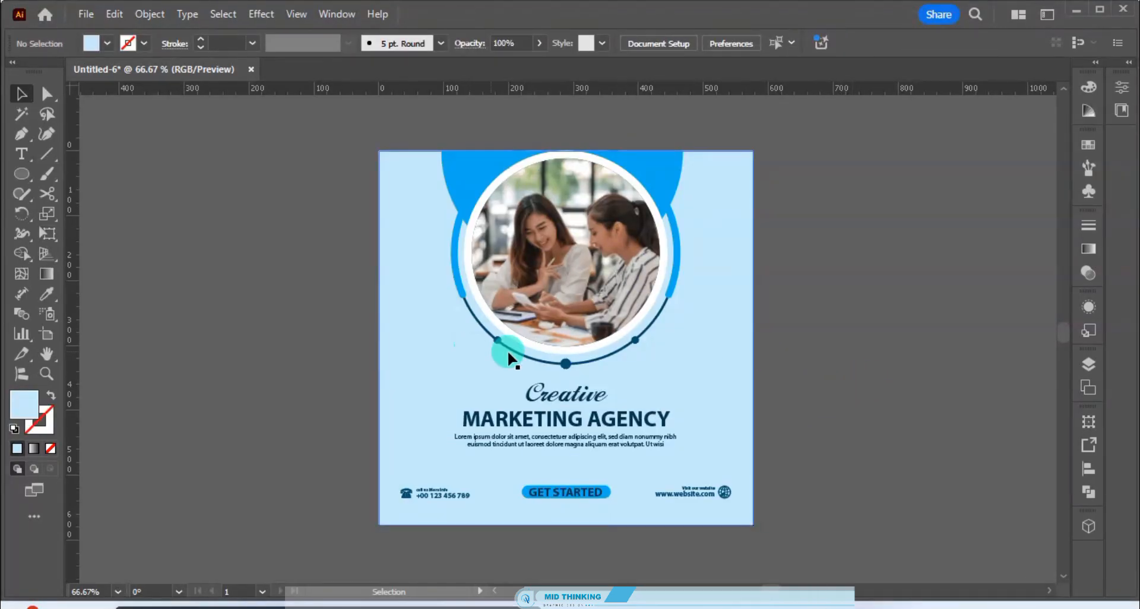
- Enlarge the phone and website contact blocks on either side of the "GET STARTED" button, keeping both inside the artboard margins
{"action": "key", "text": "space"}
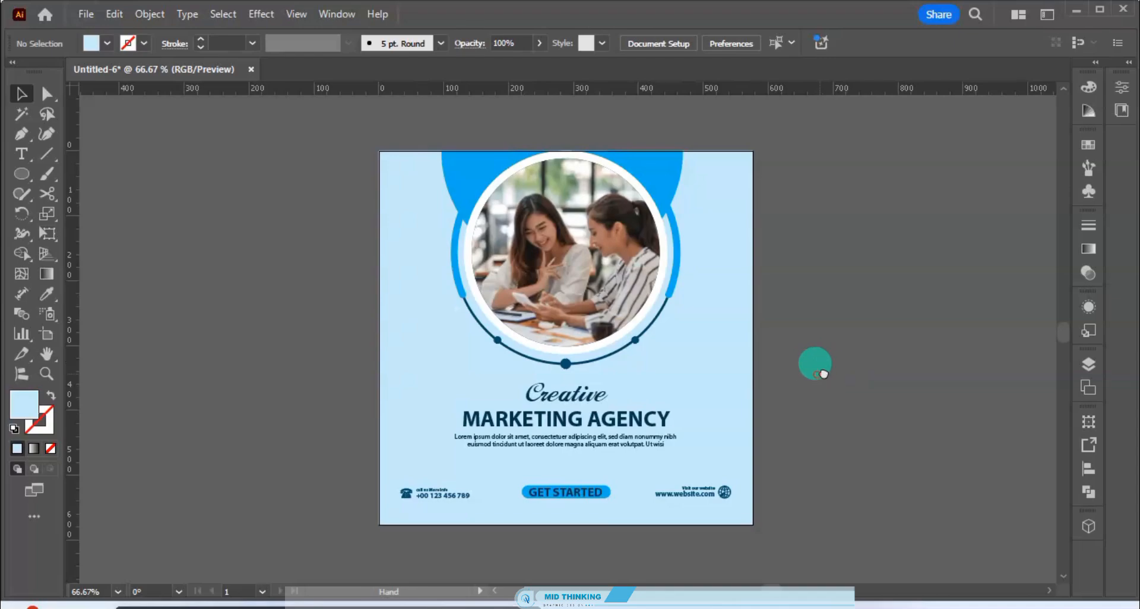
{"action": "left_click_drag", "start_coordinate": [814, 361], "coordinate": [832, 349]}
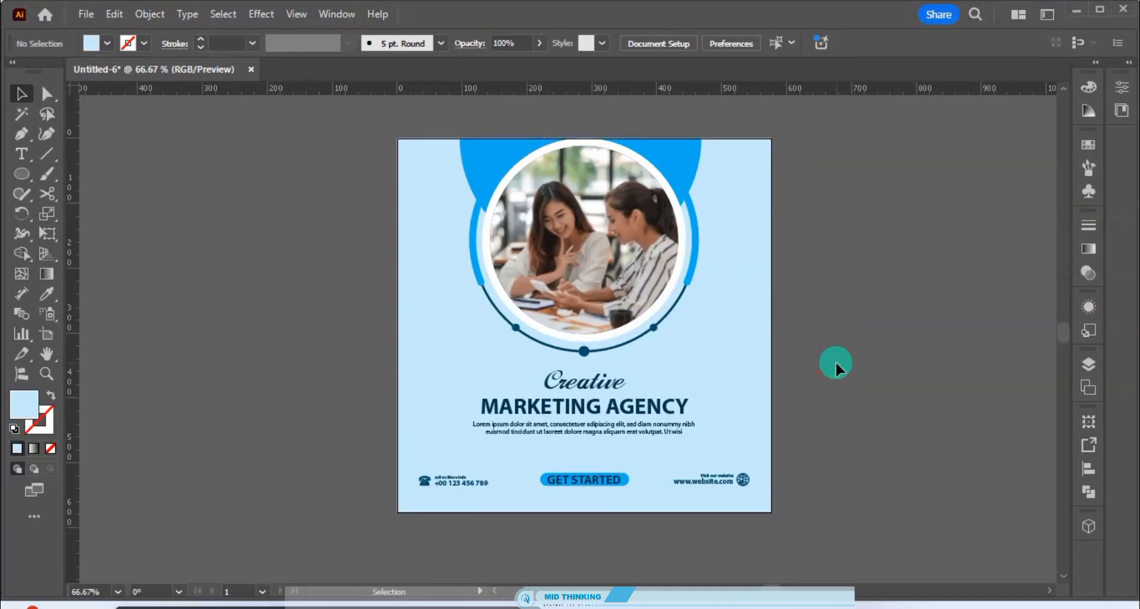
{"action": "double_click", "coordinate": [464, 482]}
{"action": "left_click", "coordinate": [464, 483]}
{"action": "double_click", "coordinate": [461, 483]}
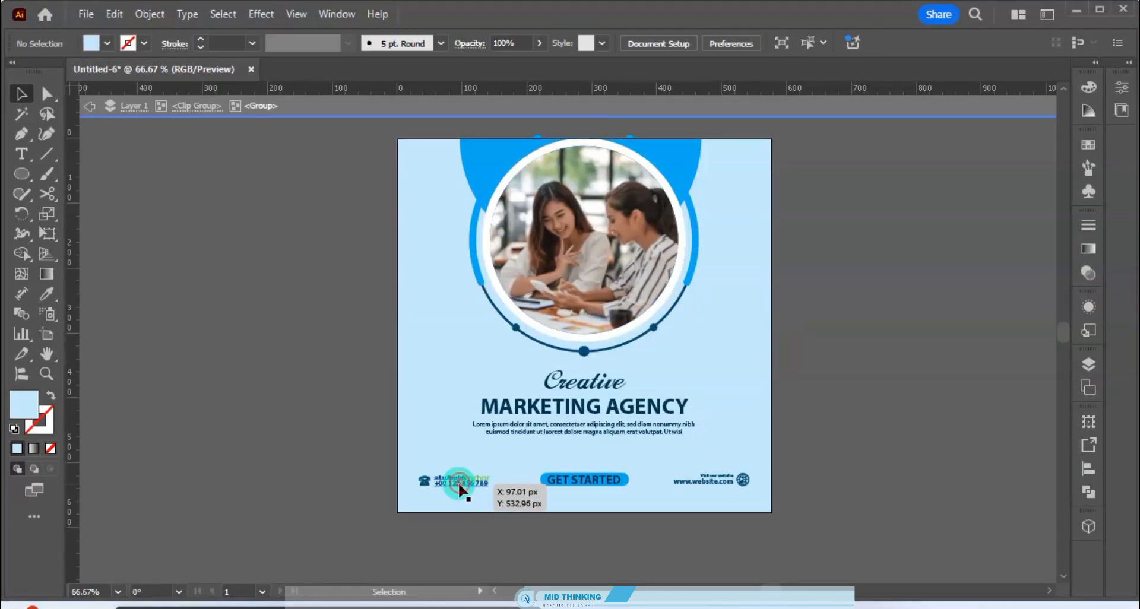
{"action": "left_click", "coordinate": [461, 482]}
{"action": "double_click", "coordinate": [461, 482]}
{"action": "left_click", "coordinate": [460, 482]}
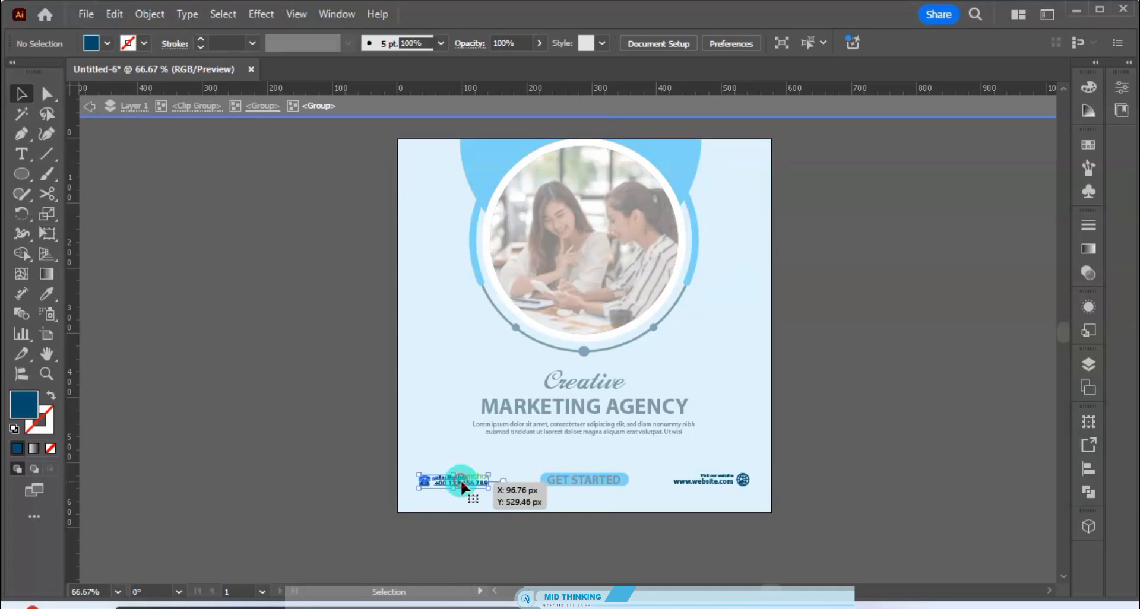
{"action": "left_click", "coordinate": [726, 486]}
{"action": "left_click_drag", "start_coordinate": [727, 485], "coordinate": [660, 483]}
{"action": "left_click", "coordinate": [469, 484], "text": "shift"}
{"action": "left_click_drag", "start_coordinate": [724, 483], "coordinate": [743, 481]}
{"action": "left_click", "coordinate": [824, 487]}
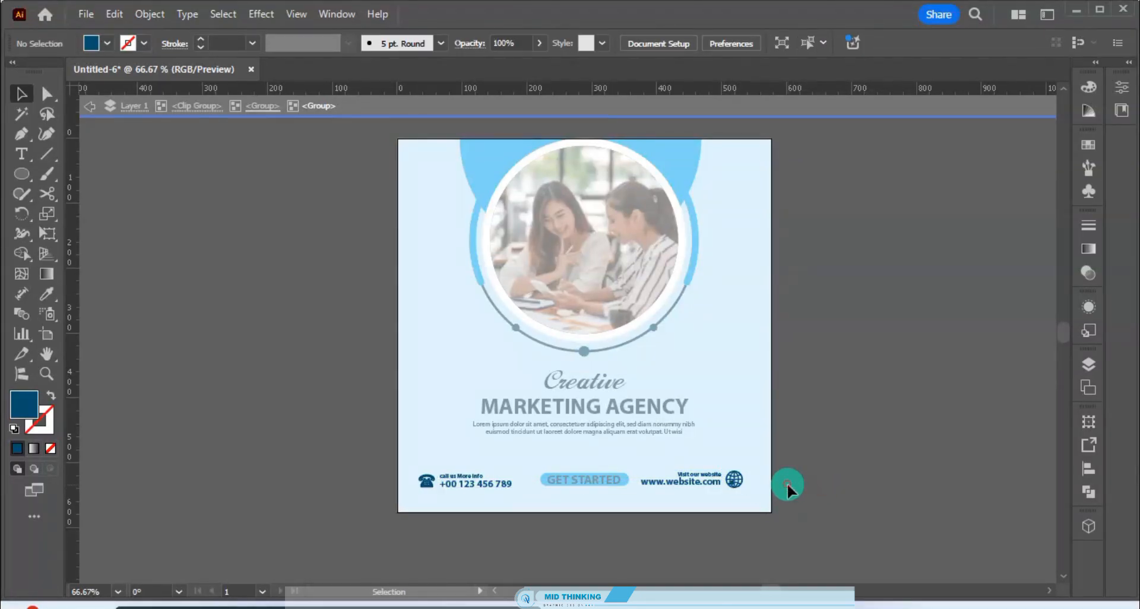
- Centre the contact row with the "GET STARTED" button horizontally on the artboard
{"action": "left_click", "coordinate": [710, 483]}
{"action": "double_click", "coordinate": [796, 482]}
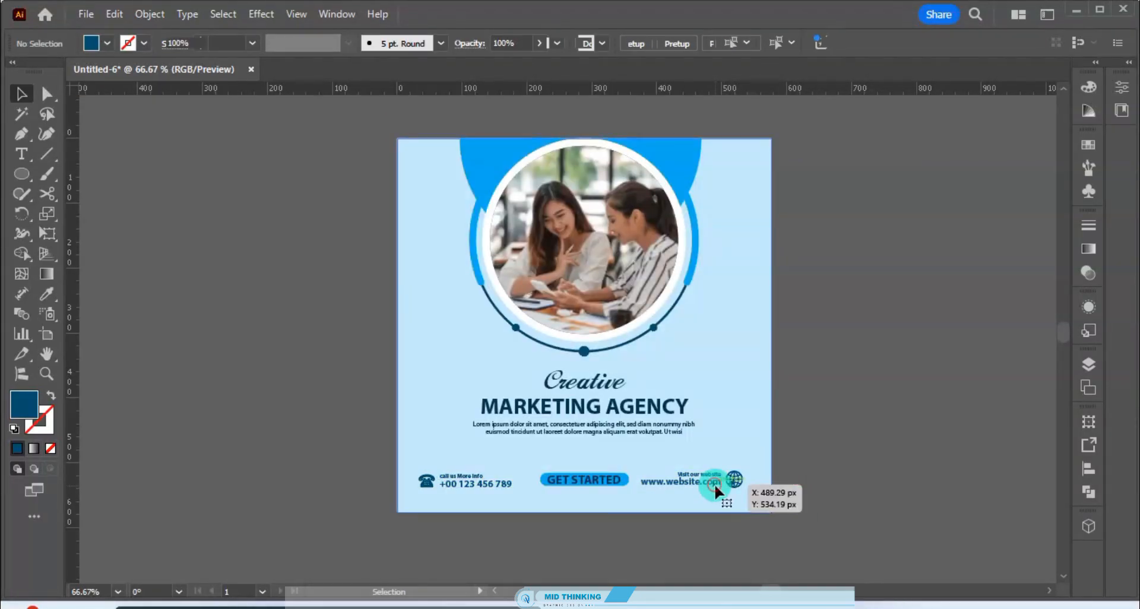
{"action": "left_click", "coordinate": [713, 483]}
{"action": "double_click", "coordinate": [711, 483]}
{"action": "left_click", "coordinate": [710, 481]}
{"action": "double_click", "coordinate": [711, 481]}
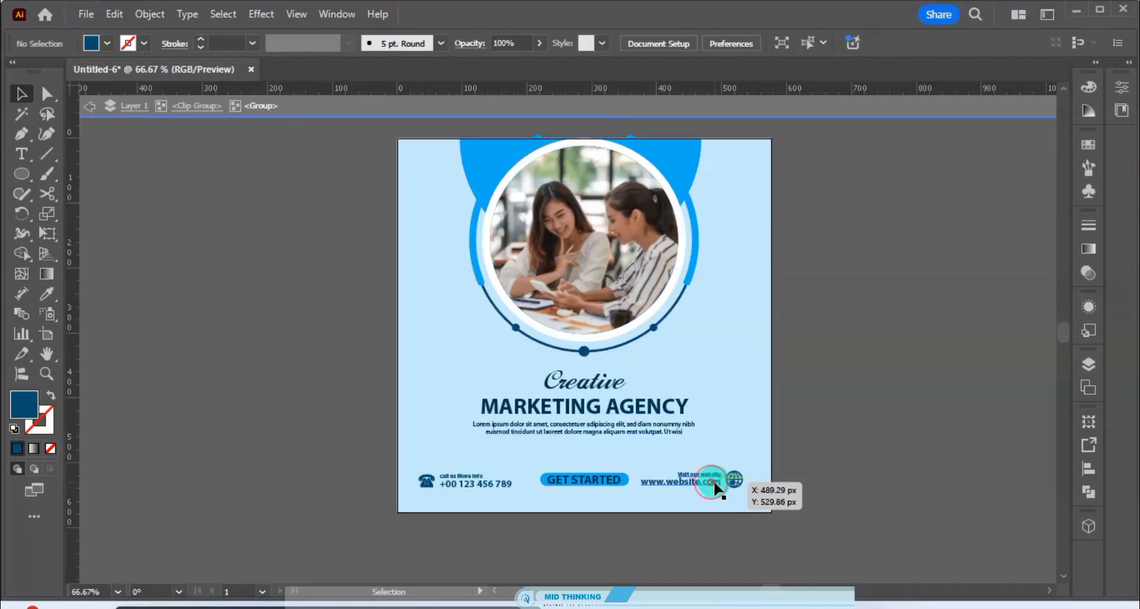
{"action": "left_click", "coordinate": [717, 484]}
{"action": "left_click", "coordinate": [574, 55]}
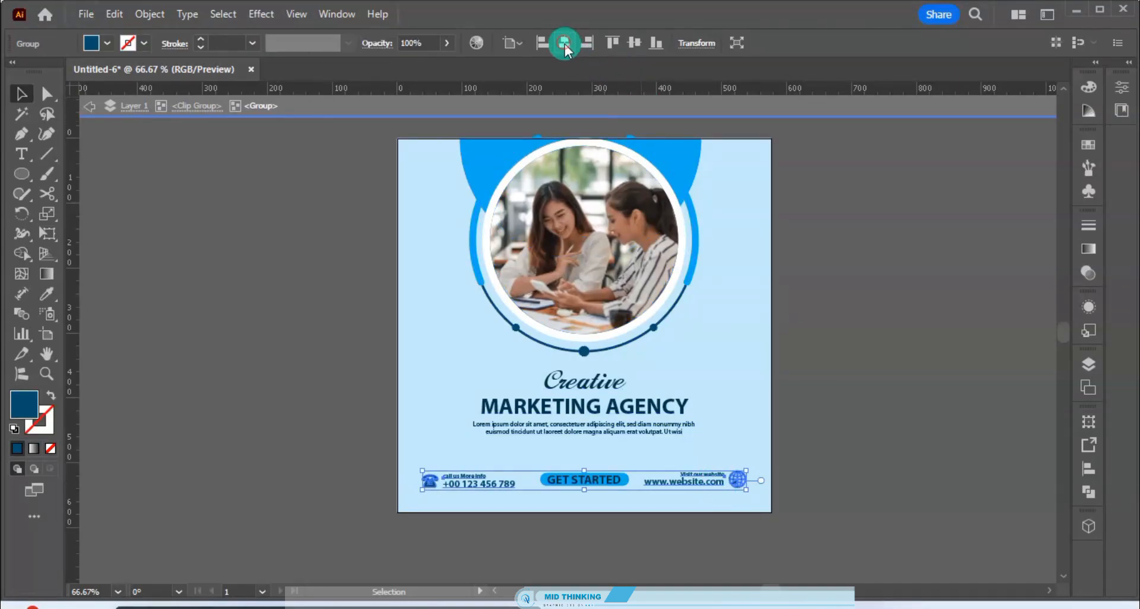
{"action": "double_click", "coordinate": [863, 453]}
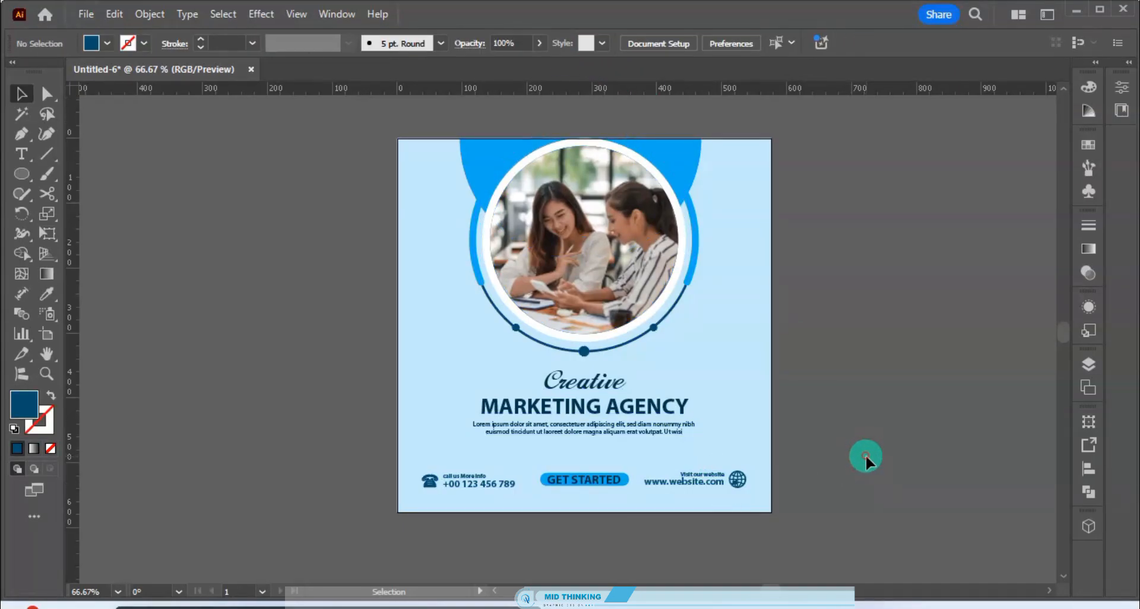
- Enlarge the "Creative MARKETING AGENCY" heading and its paragraph together so they fill the space between the ring and the contact row
{"action": "left_click", "coordinate": [578, 430]}
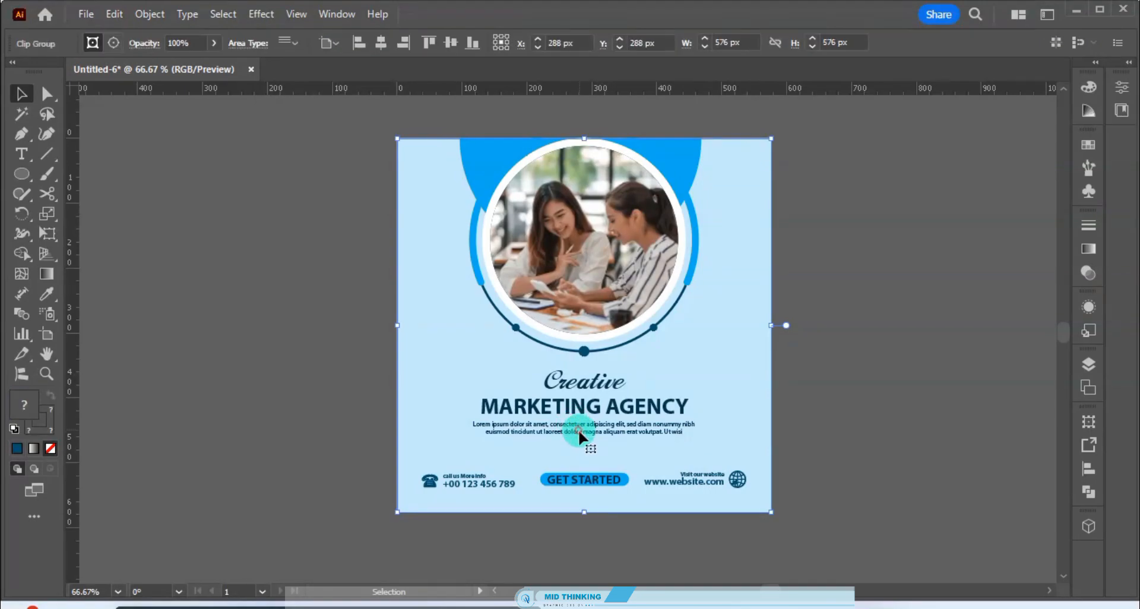
{"action": "double_click", "coordinate": [579, 429]}
{"action": "left_click", "coordinate": [589, 426]}
{"action": "double_click", "coordinate": [589, 426]}
{"action": "left_click", "coordinate": [588, 425]}
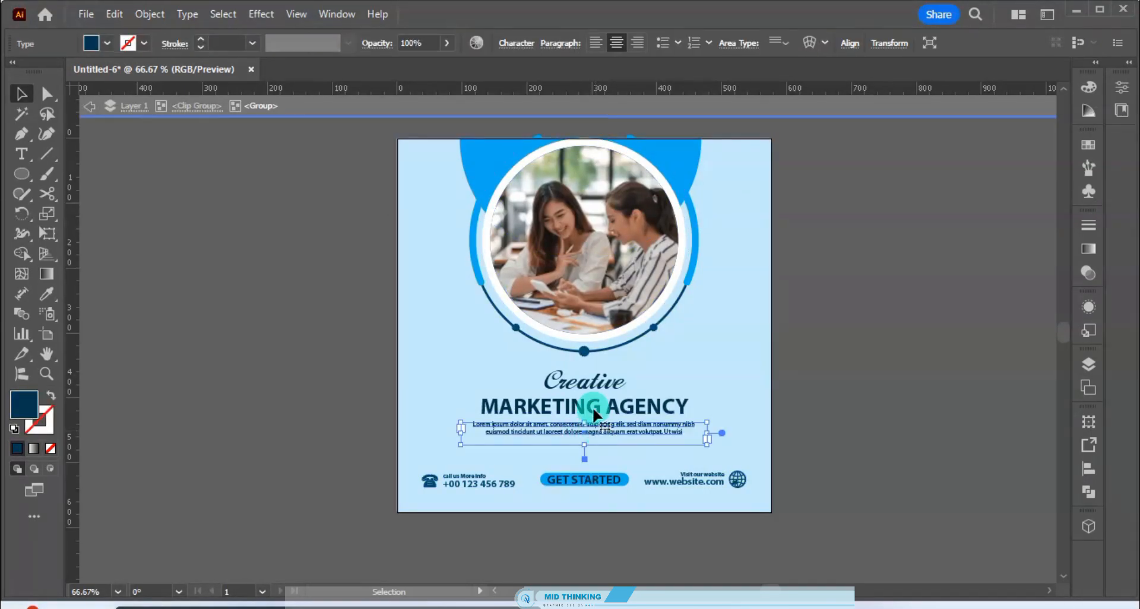
{"action": "left_click", "coordinate": [591, 404], "text": "shift"}
{"action": "left_click_drag", "start_coordinate": [584, 445], "coordinate": [590, 459]}
{"action": "left_click_drag", "start_coordinate": [584, 368], "coordinate": [584, 358]}
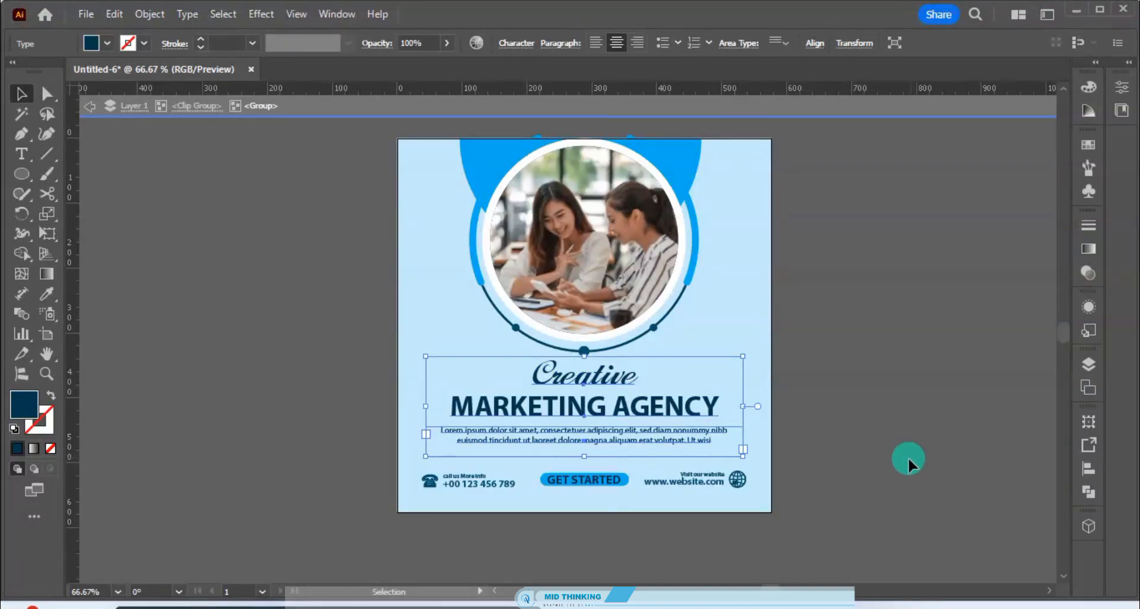
{"action": "left_click", "coordinate": [878, 456]}
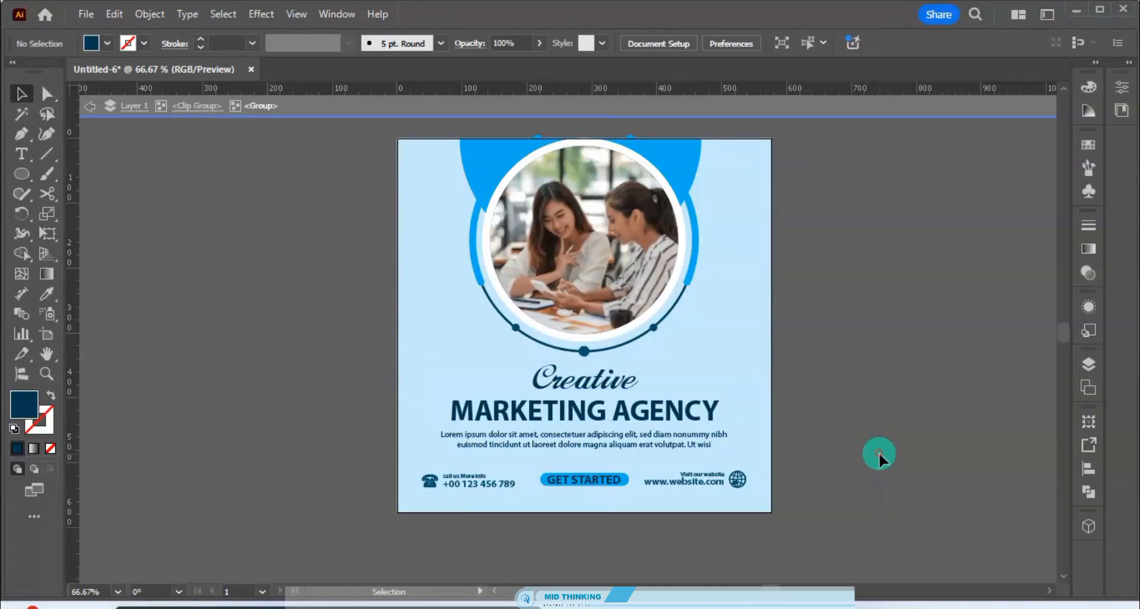
{"action": "key", "text": "ctrl+0"}
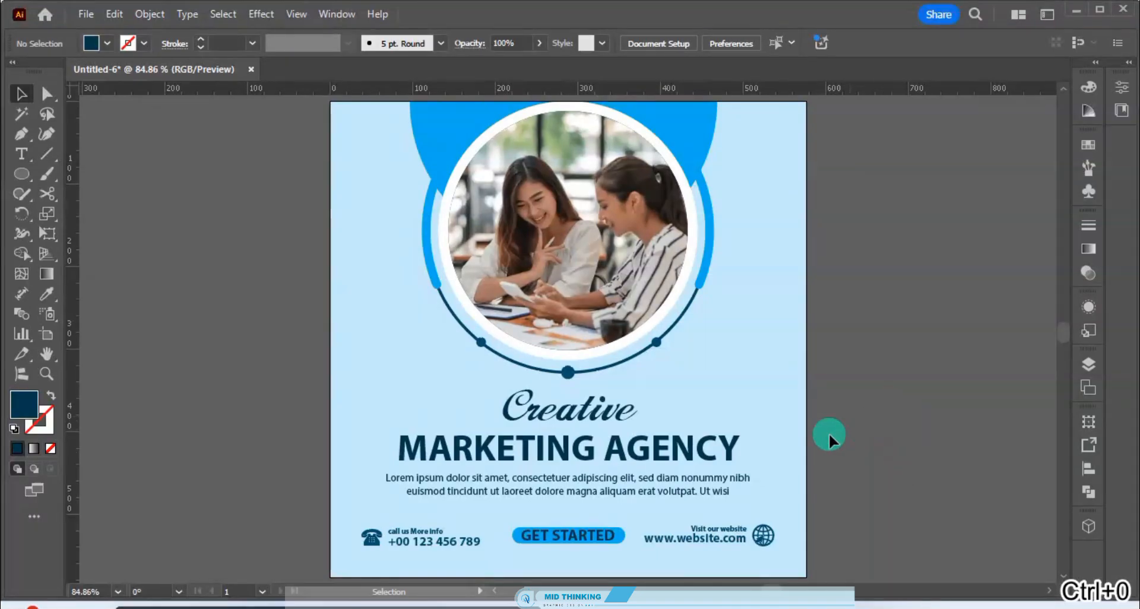
{"action": "left_click", "coordinate": [793, 393]}
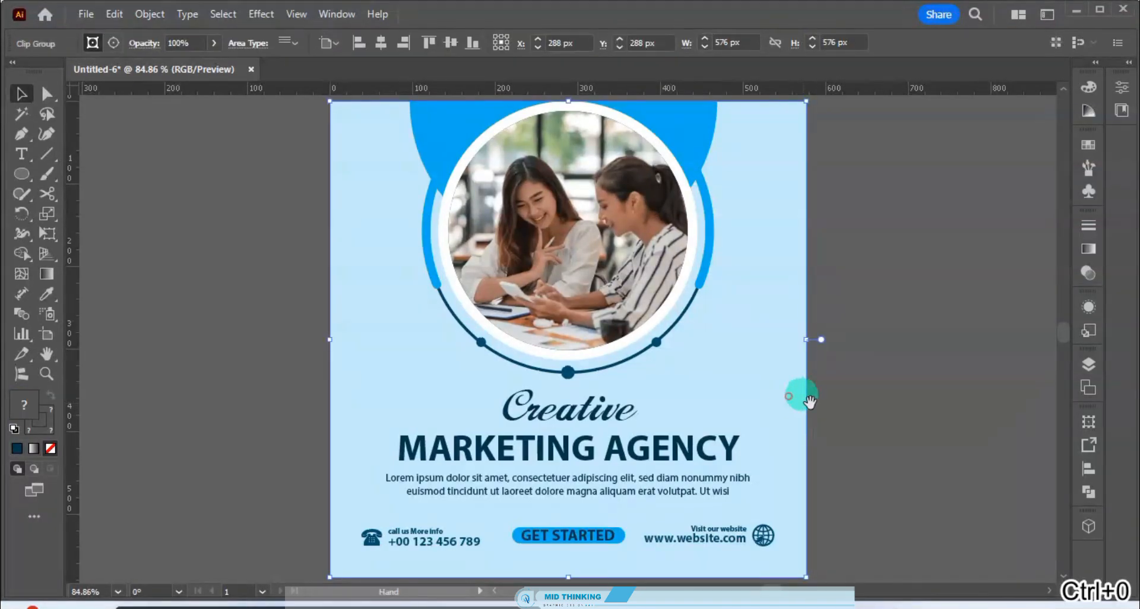
{"action": "left_click", "coordinate": [848, 400]}
{"action": "scroll", "coordinate": [847, 385], "scroll_direction": "up", "scroll_amount": 1}
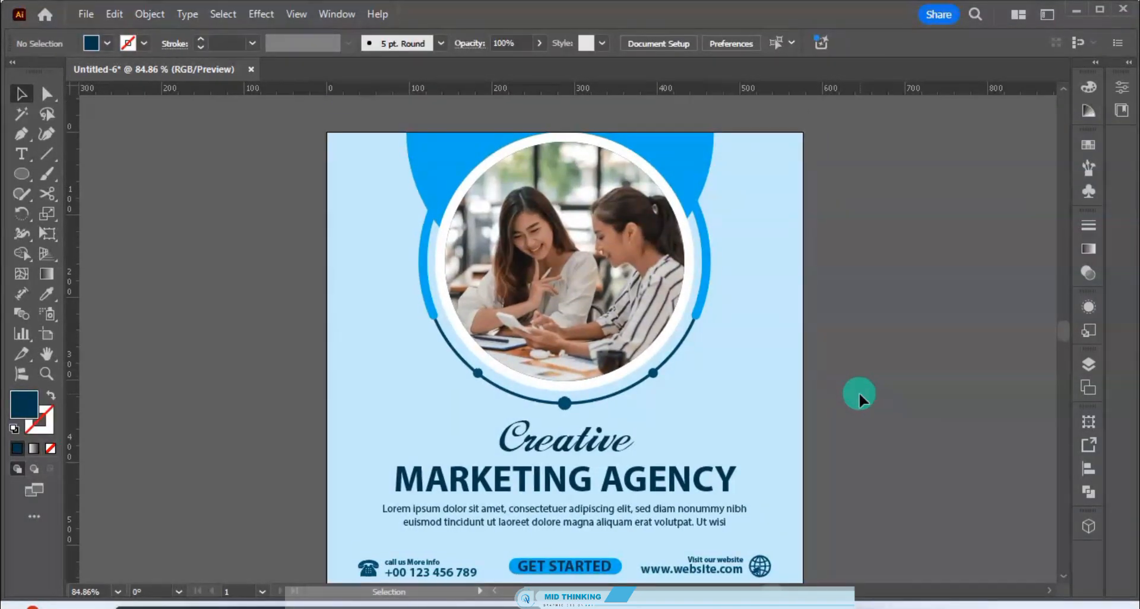
{"action": "key", "text": "ctrl+minus"}
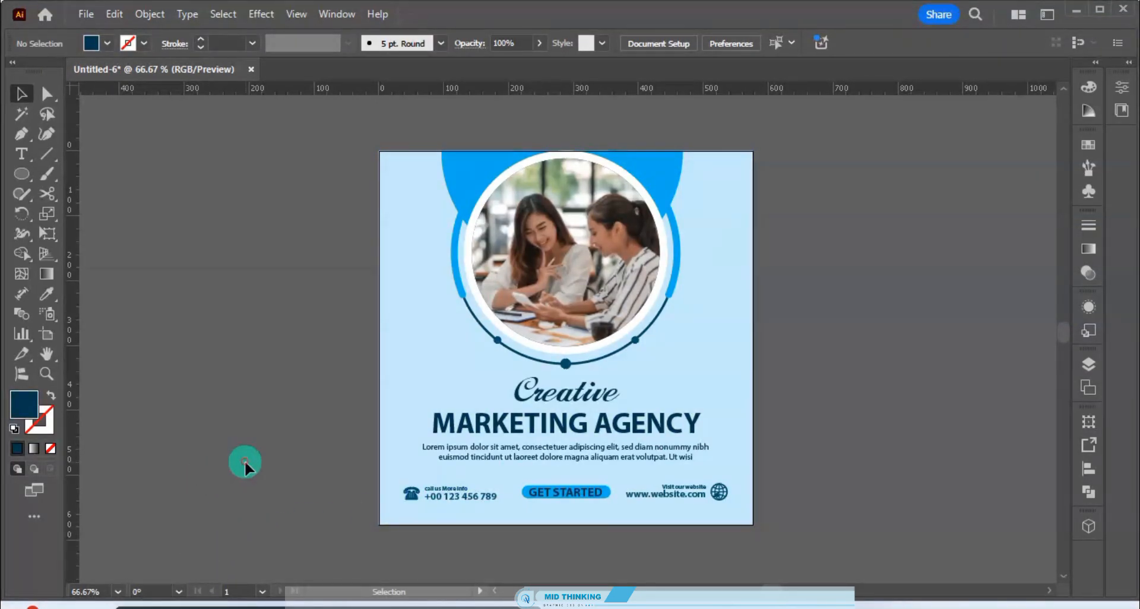
- Paste the Dubai_Marina_Skyline.jpg photo over the design and set its opacity to 15%
{"action": "key", "text": "ctrl+0"}
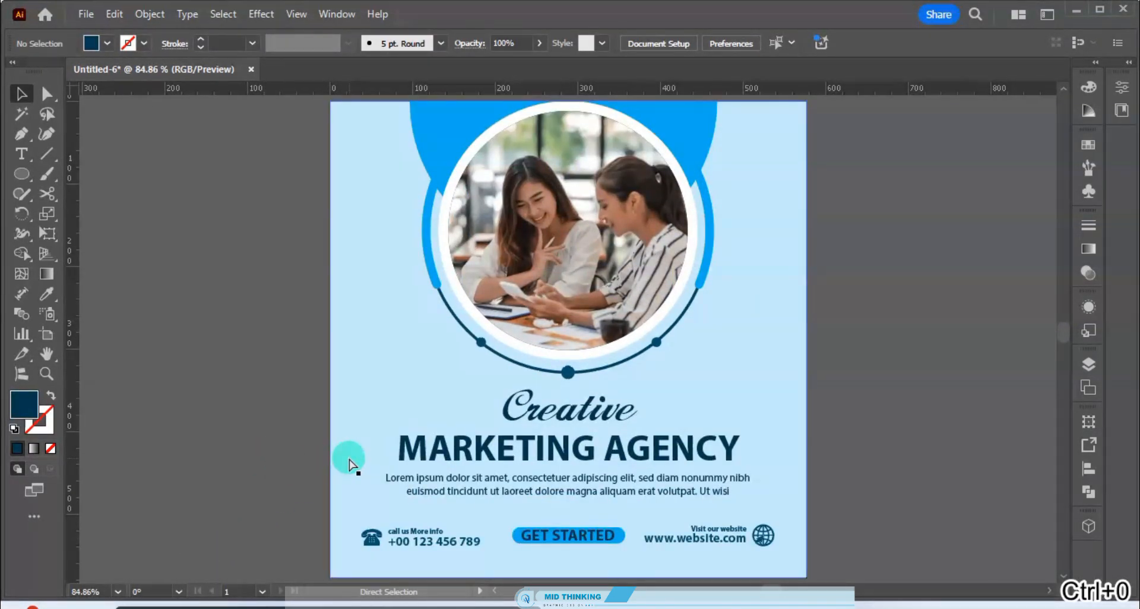
{"action": "key", "text": "ctrl+v"}
{"action": "key", "text": "ctrl+v"}
{"action": "key", "text": "ctrl+minus"}
{"action": "key", "text": "ctrl+minus"}
{"action": "key", "text": "ctrl+minus"}
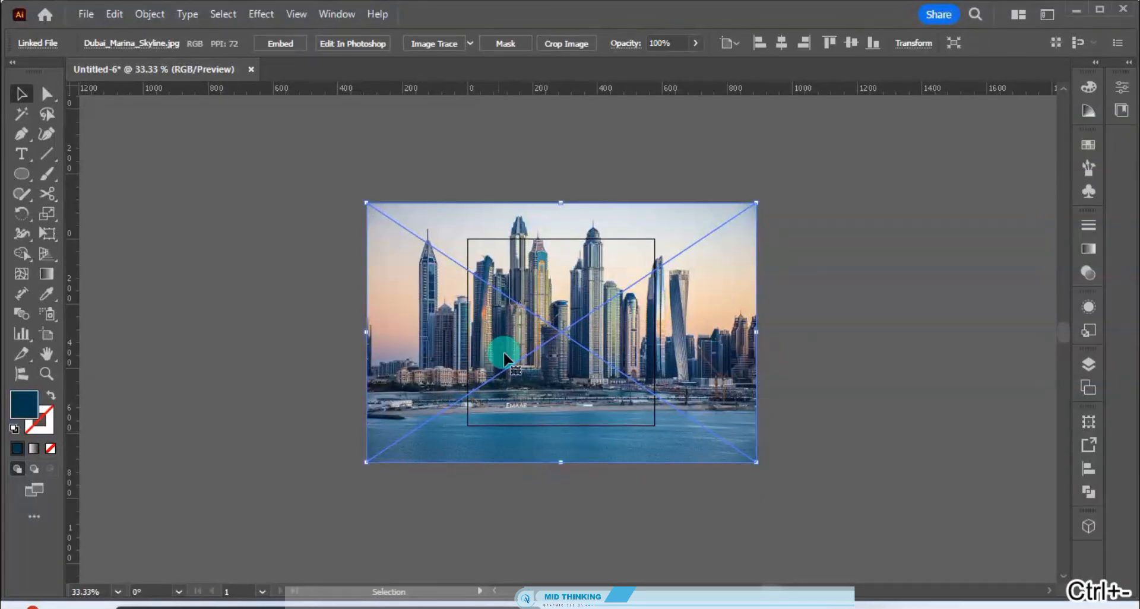
{"action": "left_click", "coordinate": [671, 44]}
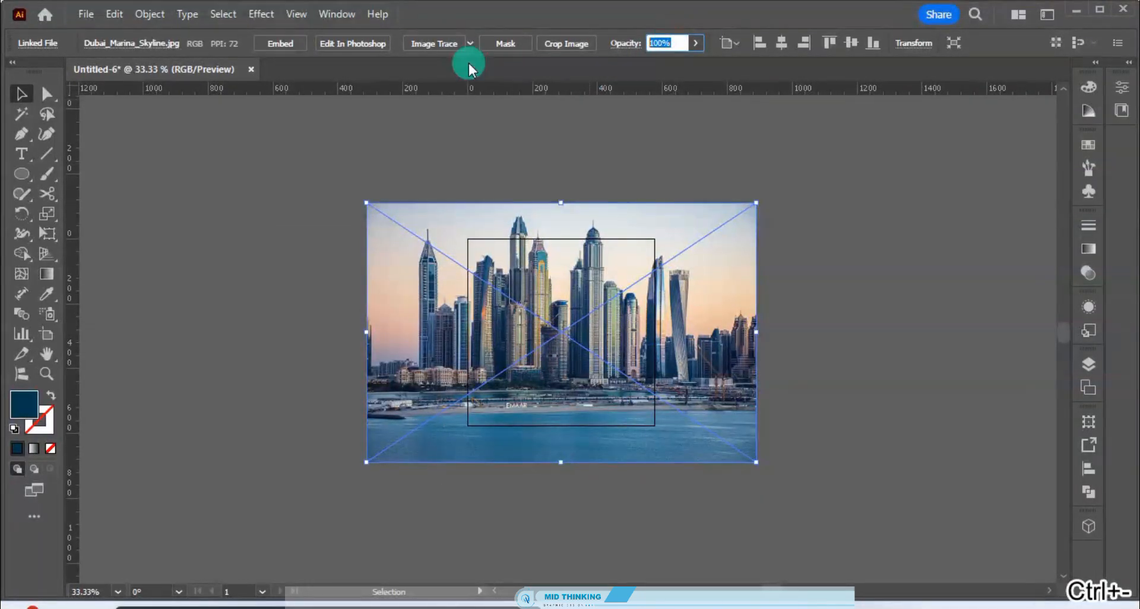
{"action": "type", "text": "10"}
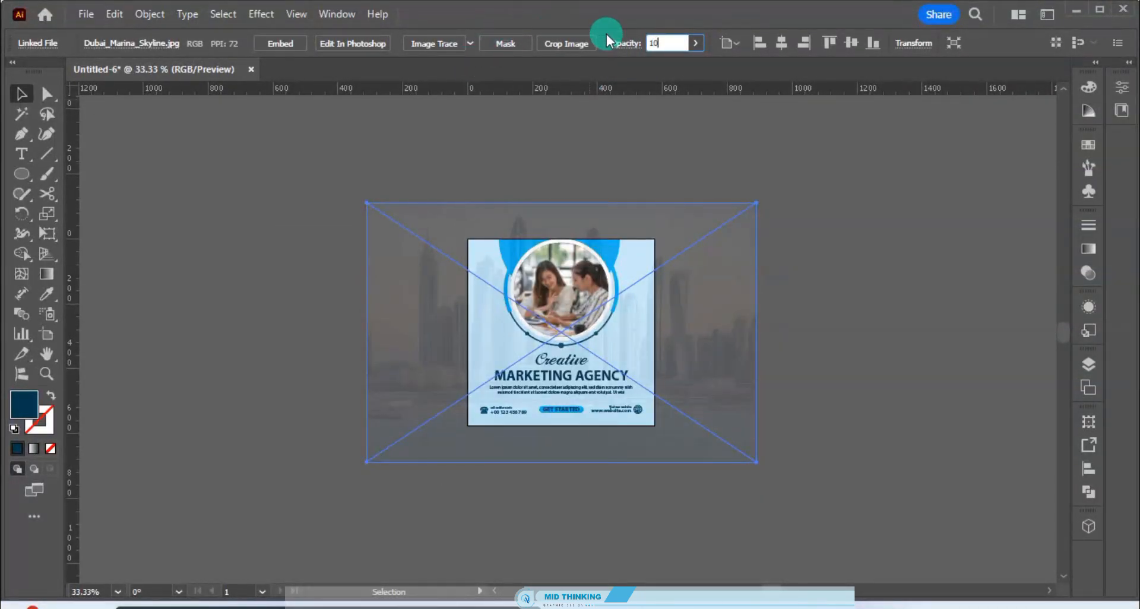
{"action": "key", "text": "BackSpace"}
{"action": "type", "text": "5"}
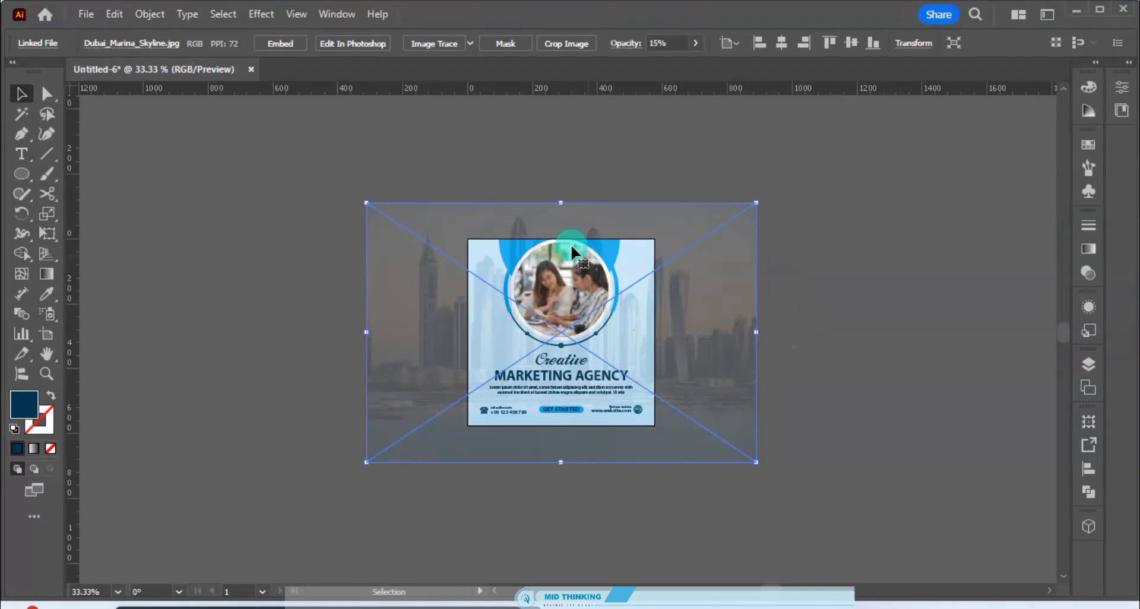
- Scale the skyline photo down around its centre and nudge it upward over the artboard
{"action": "left_click_drag", "start_coordinate": [563, 204], "coordinate": [569, 255]}
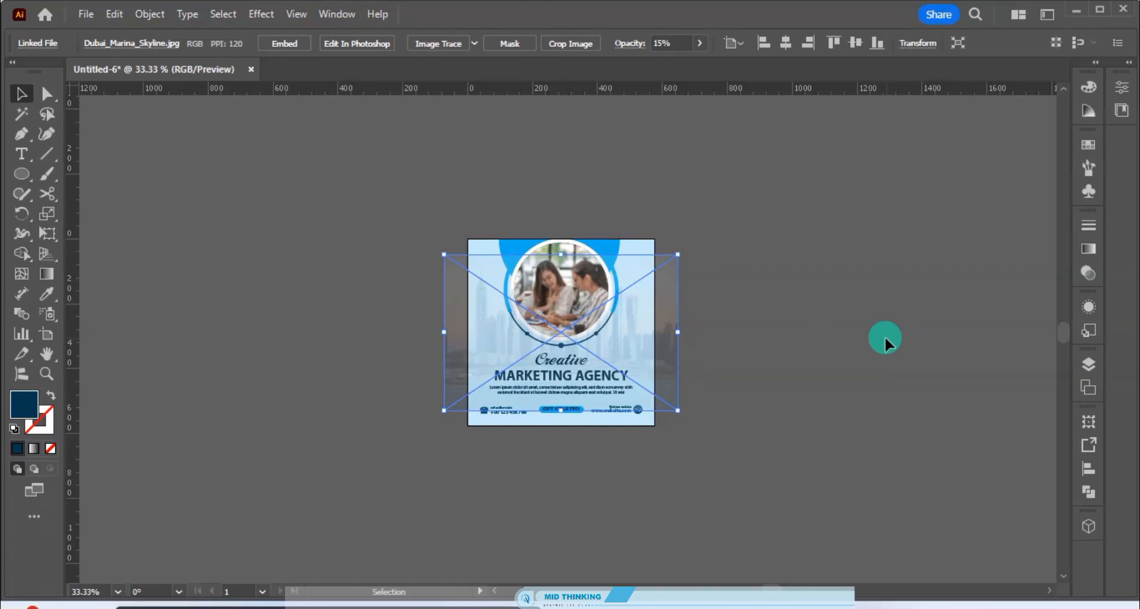
{"action": "key", "text": "shift+Up"}
{"action": "key", "text": "shift+Up"}
{"action": "key", "text": "shift+Up"}
{"action": "key", "text": "shift+Up"}
{"action": "key", "text": "shift+Up"}
{"action": "key", "text": "shift+Up"}
{"action": "key", "text": "shift+Up"}
{"action": "key", "text": "shift+Up"}
{"action": "key", "text": "shift+Up"}
{"action": "key", "text": "shift+Up"}
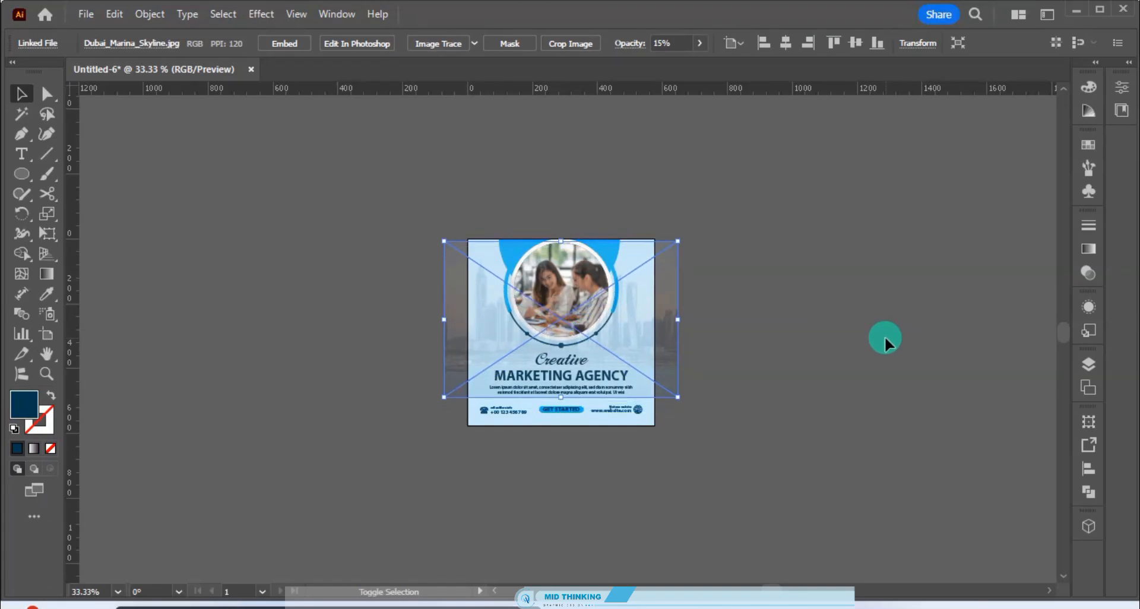
{"action": "key", "text": "shift+Up"}
{"action": "key", "text": "shift+Up"}
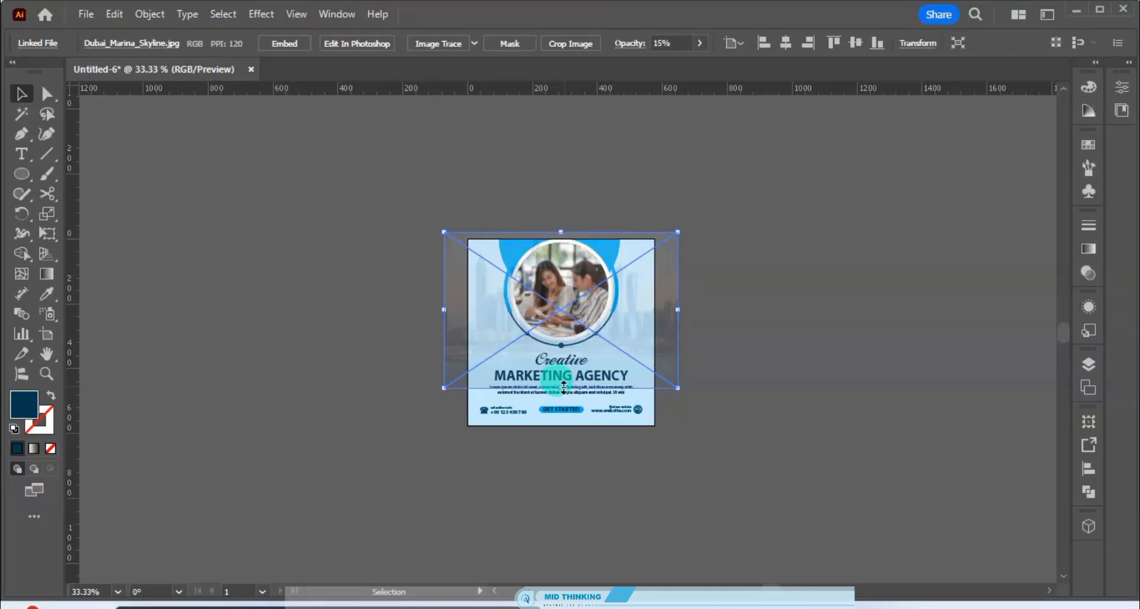
- Resize the skyline photo proportionally so it spans the artboard's full height
{"action": "left_click_drag", "start_coordinate": [564, 386], "coordinate": [571, 425]}
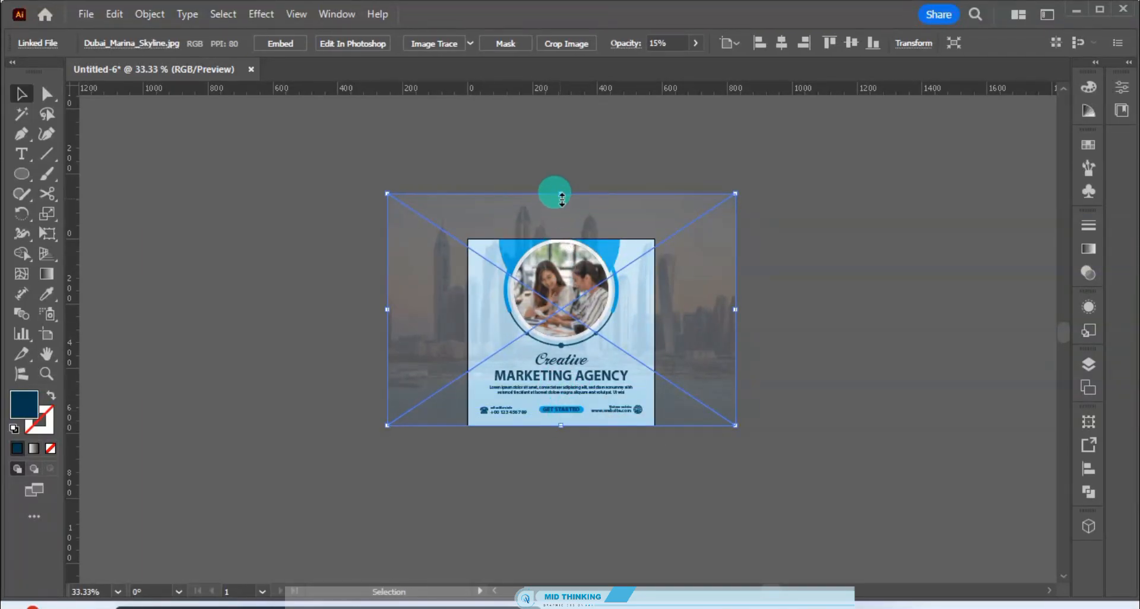
{"action": "left_click_drag", "start_coordinate": [562, 196], "coordinate": [565, 238]}
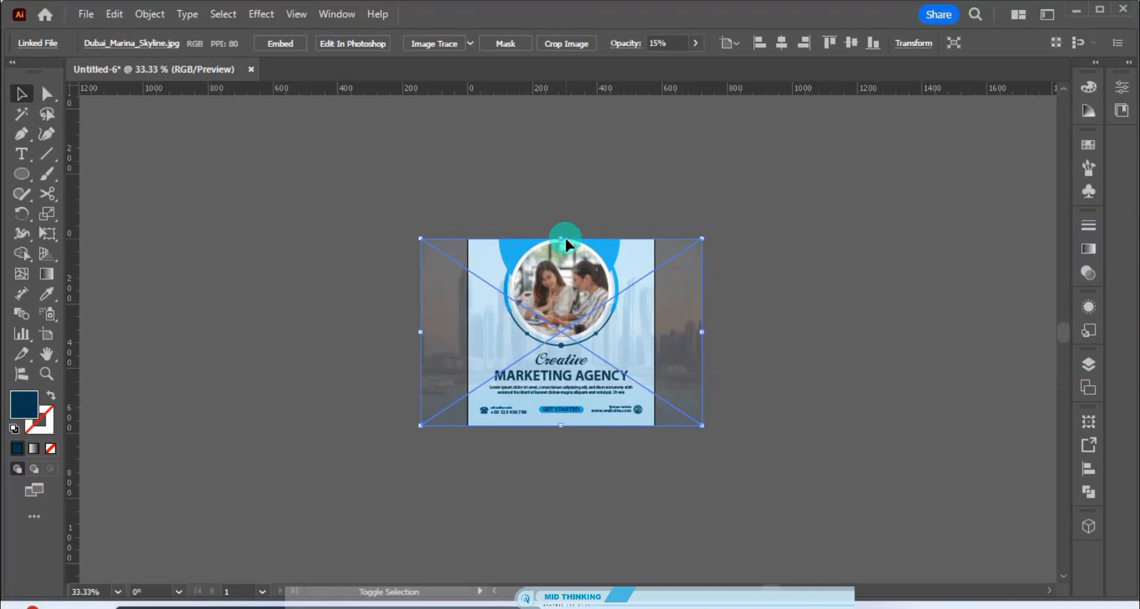
{"action": "left_click", "coordinate": [722, 333]}
- Embed the skyline photo in the document and cut it to the clipboard
{"action": "left_click", "coordinate": [692, 341]}
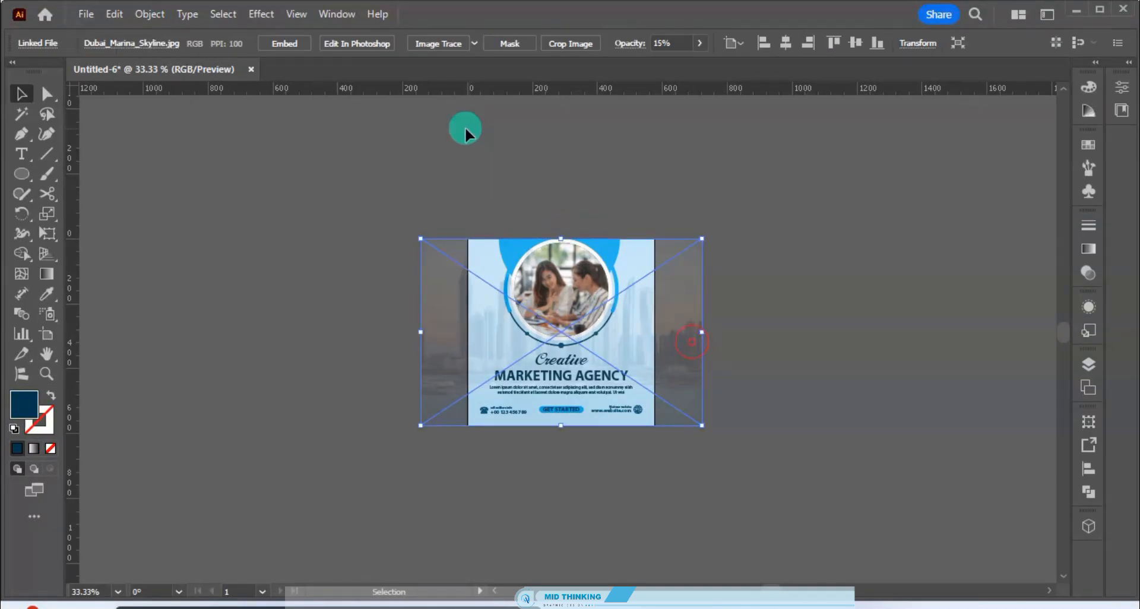
{"action": "left_click", "coordinate": [304, 54]}
{"action": "left_click", "coordinate": [316, 244]}
{"action": "left_click", "coordinate": [453, 351]}
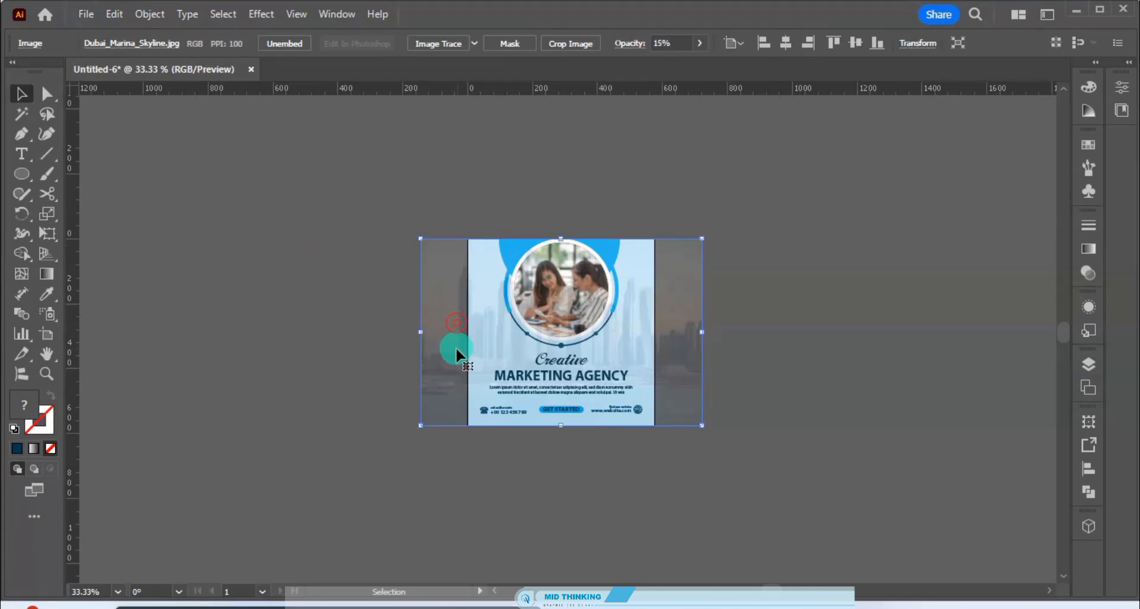
{"action": "key", "text": "ctrl+x"}
- Isolate the light blue background square inside the clipped group and paste the skyline photo in place directly above it, behind the other artwork
{"action": "left_click", "coordinate": [493, 373]}
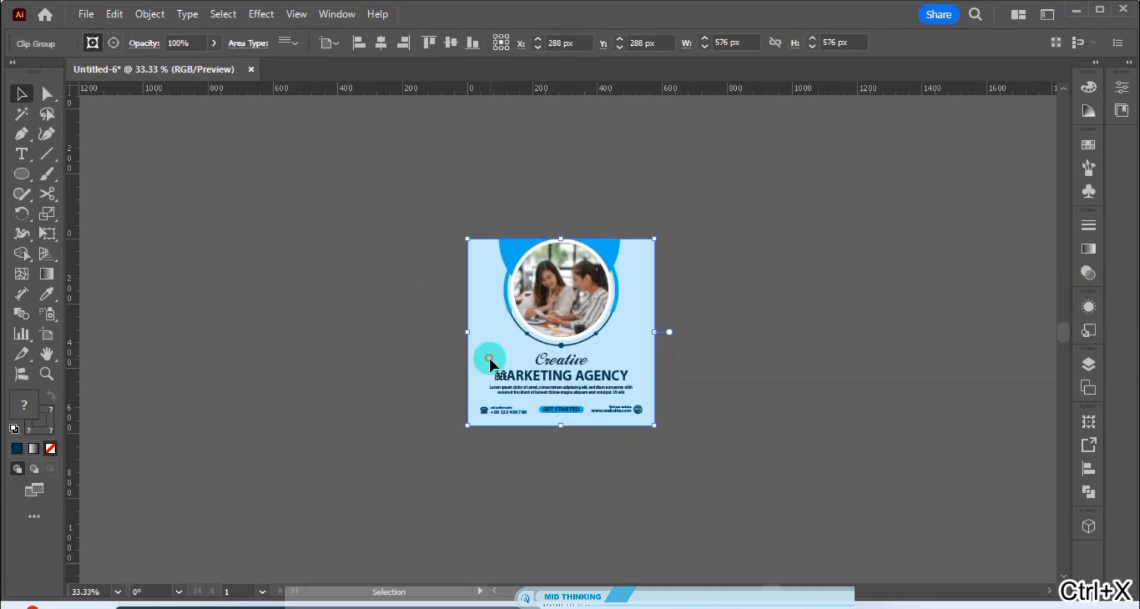
{"action": "double_click", "coordinate": [493, 351]}
{"action": "left_click", "coordinate": [492, 350]}
{"action": "double_click", "coordinate": [493, 351]}
{"action": "left_click", "coordinate": [491, 351]}
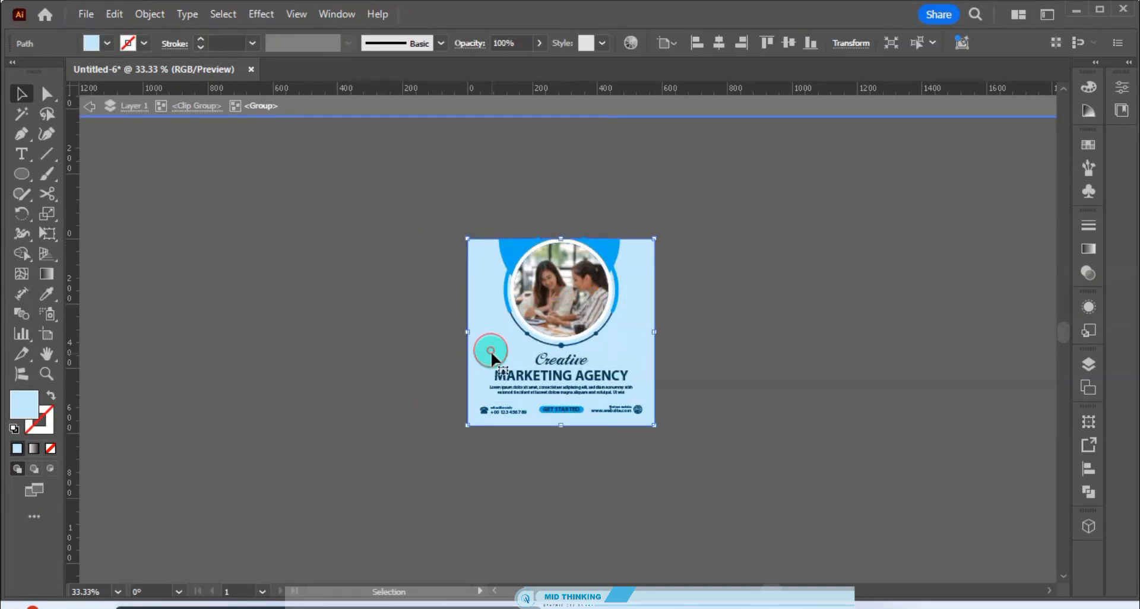
{"action": "double_click", "coordinate": [491, 350]}
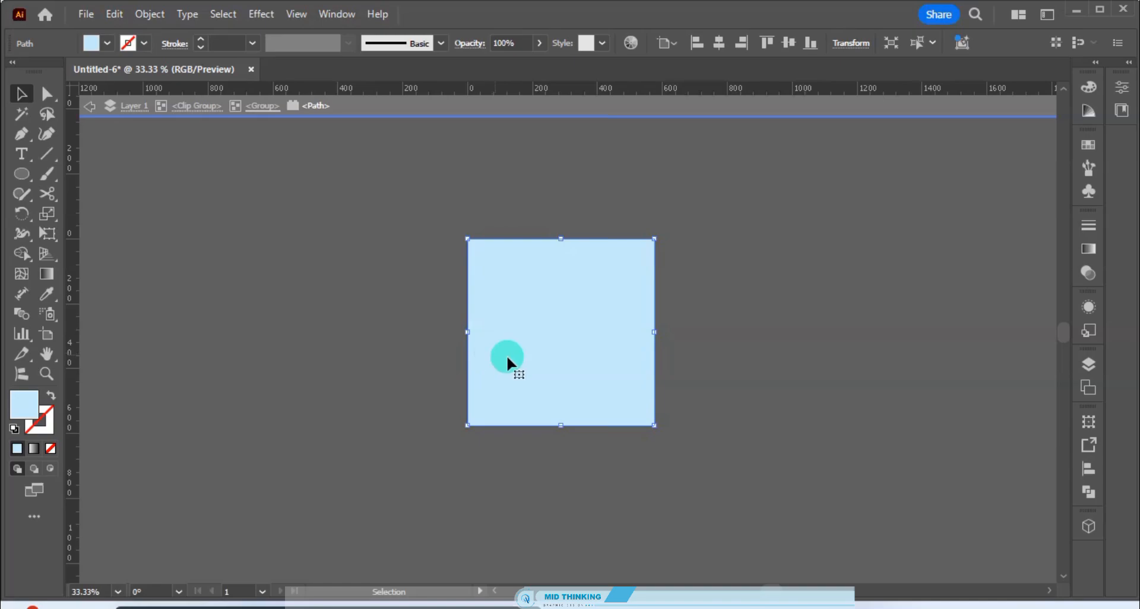
{"action": "key", "text": "ctrl+shift+v"}
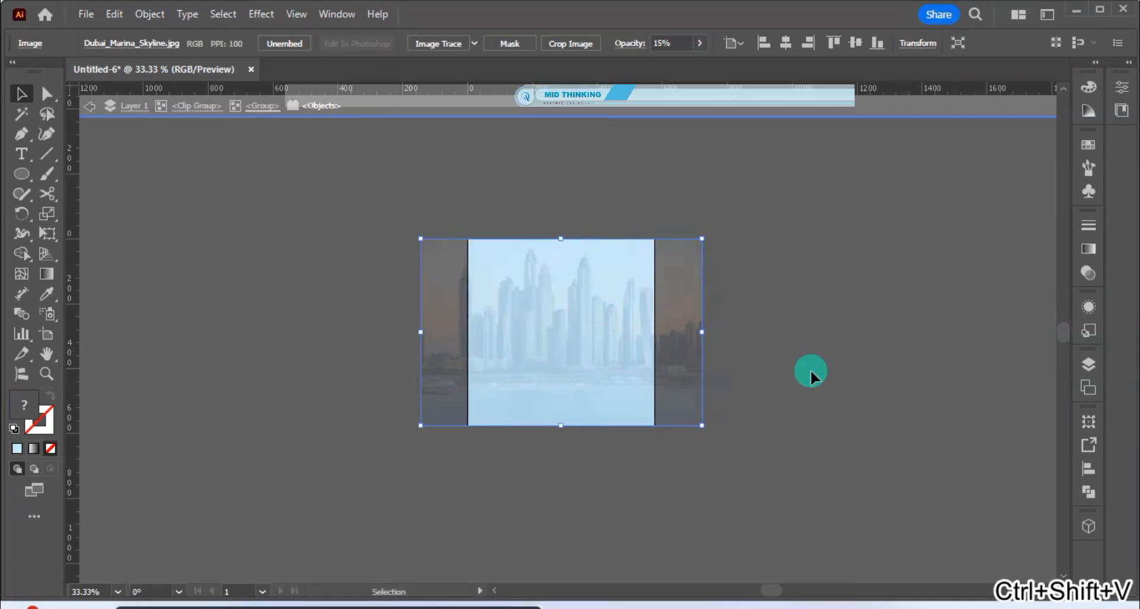
{"action": "double_click", "coordinate": [810, 372]}
{"action": "key", "text": "ctrl+0"}
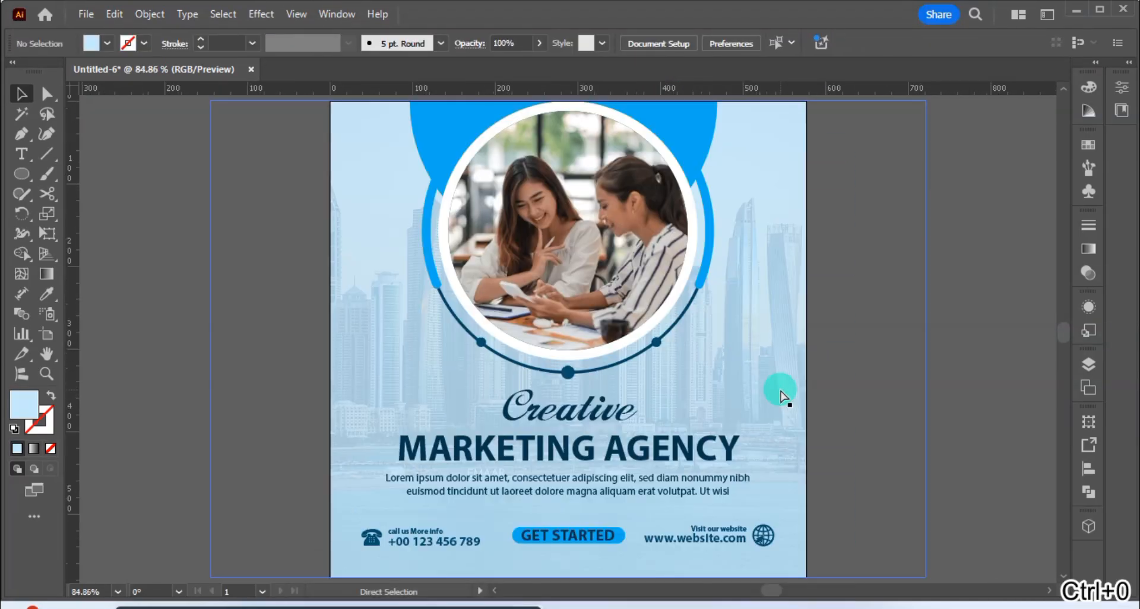